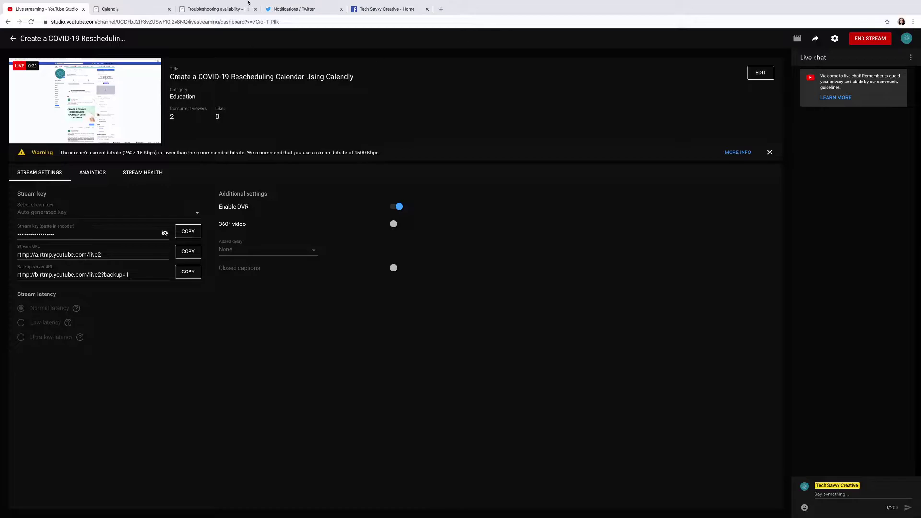
Switch to Calendly and open the account's calendar connections.
{"action": "left_click", "coordinate": [229, 10]}
{"action": "left_click", "coordinate": [146, 13]}
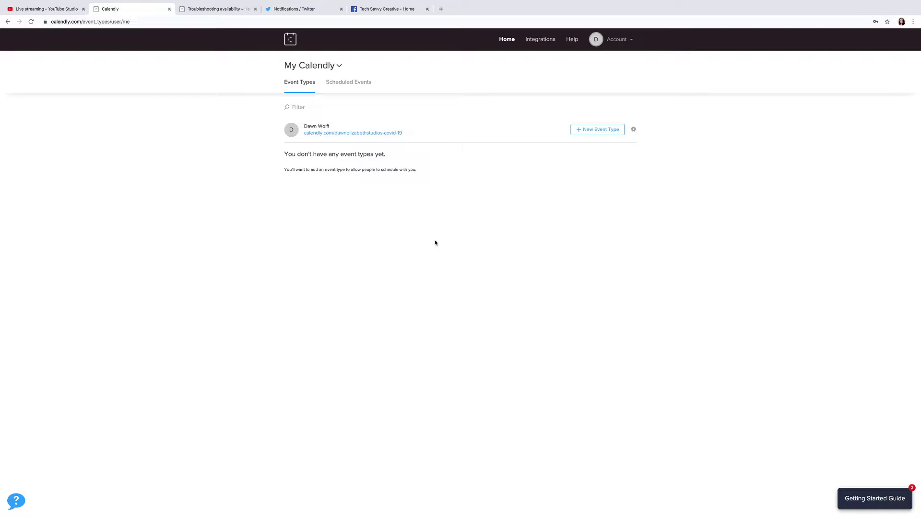
{"action": "left_click", "coordinate": [618, 43]}
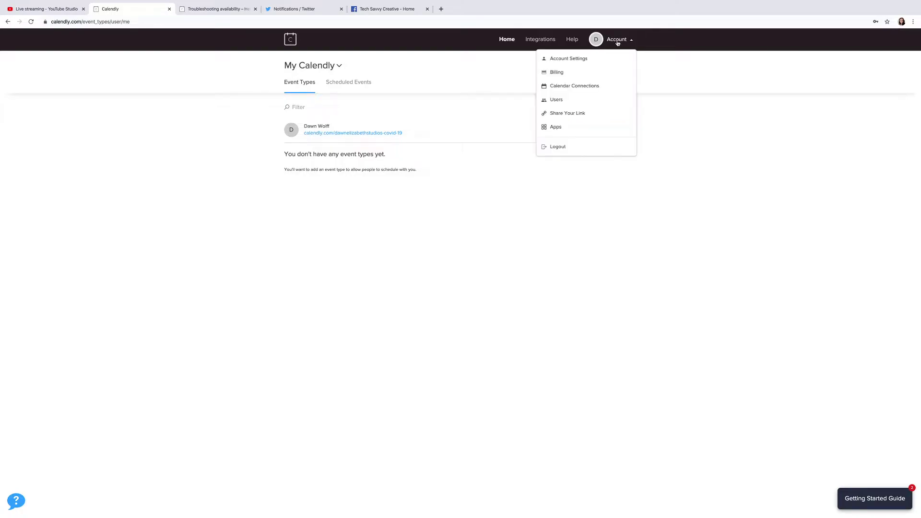
{"action": "left_click", "coordinate": [584, 90]}
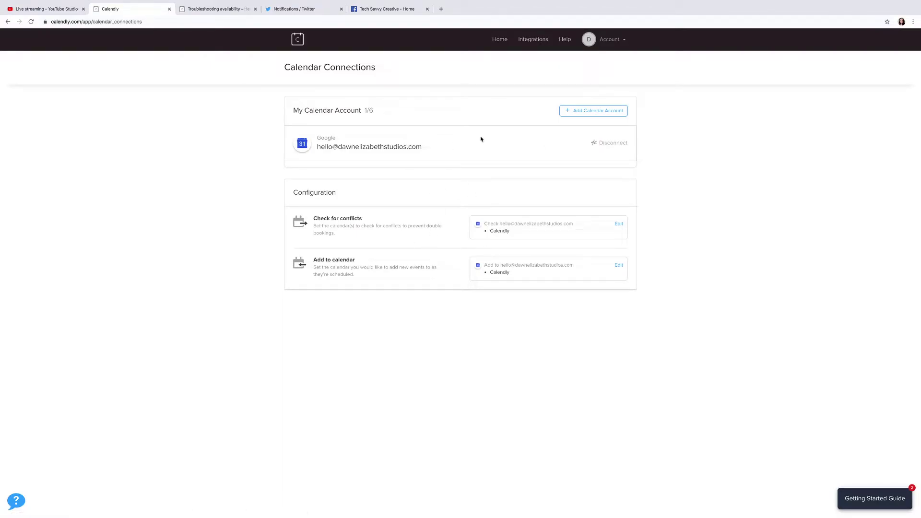
{"action": "left_click", "coordinate": [616, 40]}
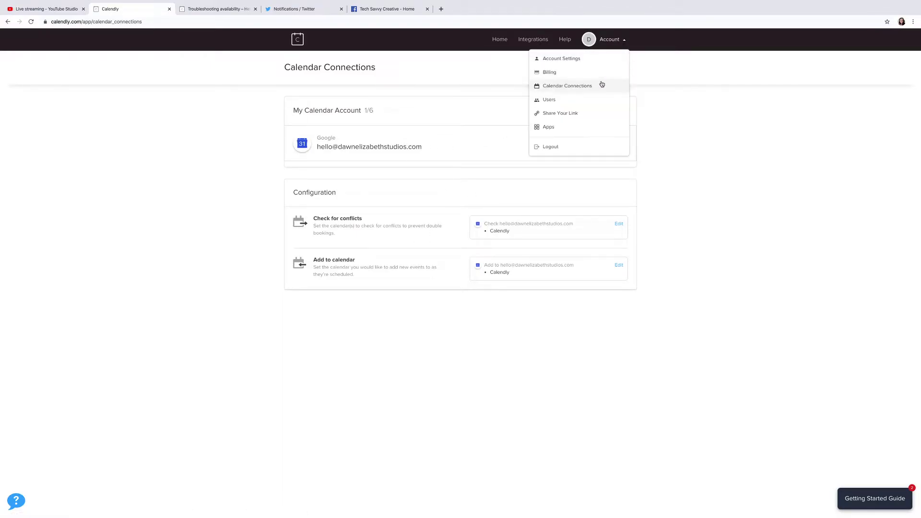
{"action": "left_click", "coordinate": [466, 105]}
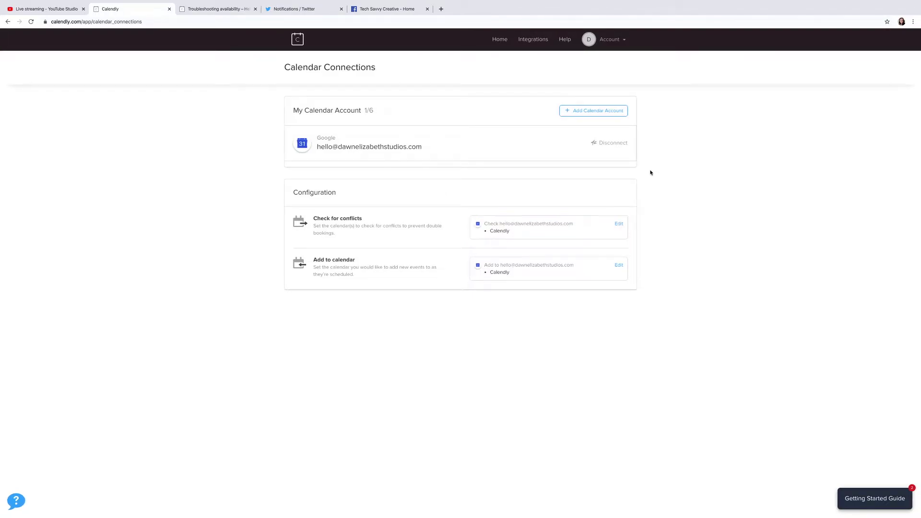
Add the DES Etc and Studio Events calendars to the conflict check and update it.
{"action": "left_click", "coordinate": [620, 225]}
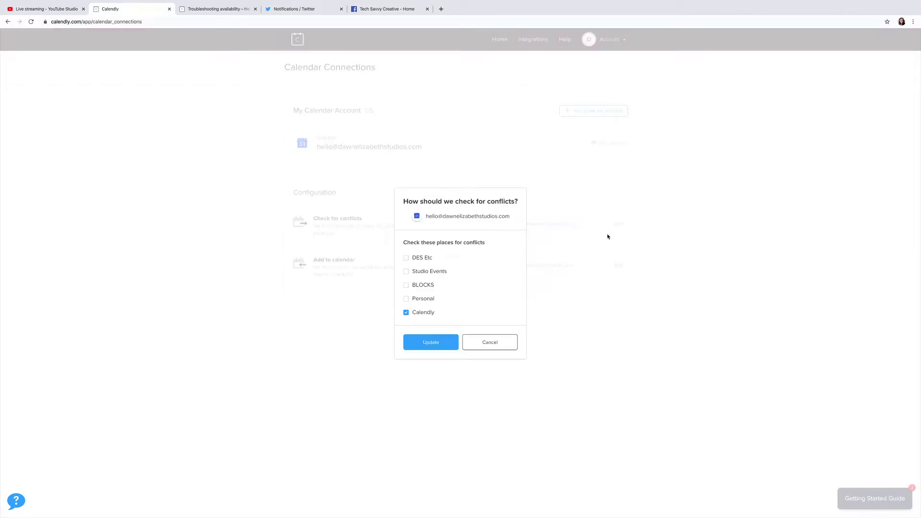
{"action": "left_click", "coordinate": [419, 272]}
{"action": "left_click", "coordinate": [407, 258]}
{"action": "left_click", "coordinate": [430, 345]}
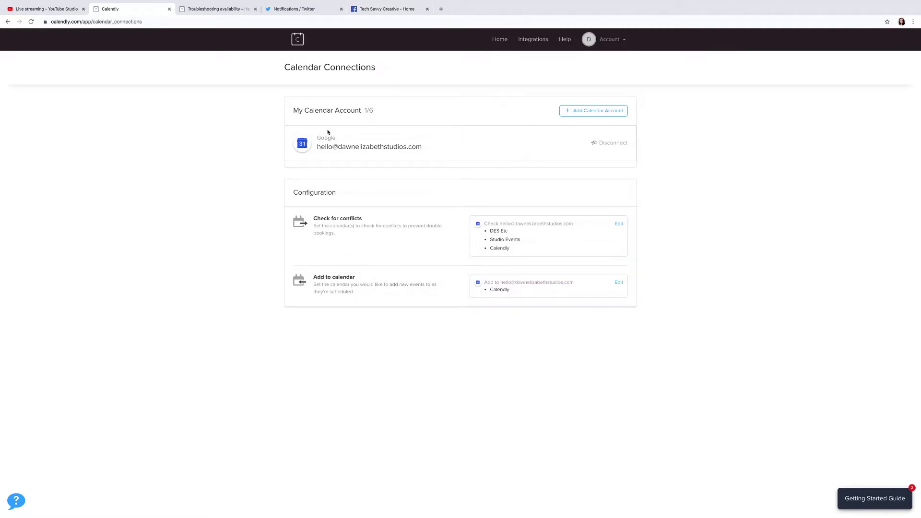
Create a new one-on-one event type named "COVID-19 Rescheduling".
{"action": "left_click", "coordinate": [297, 42]}
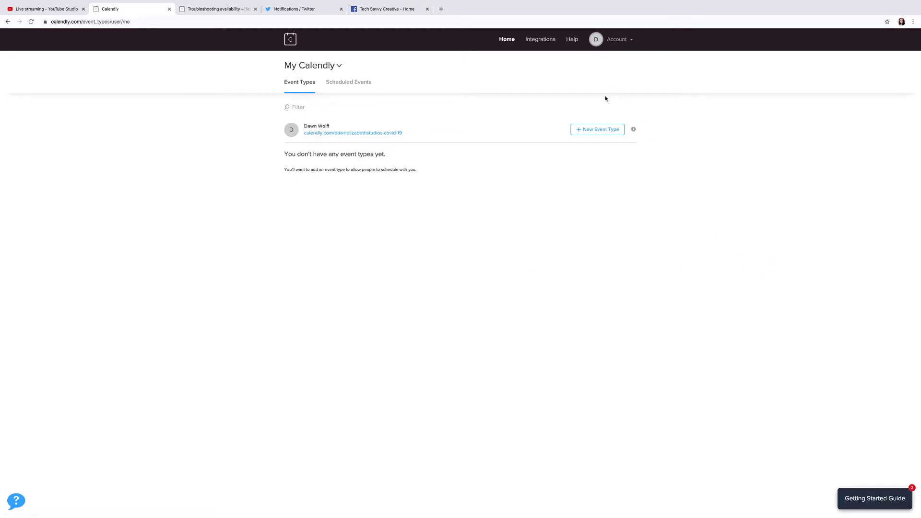
{"action": "left_click", "coordinate": [586, 129]}
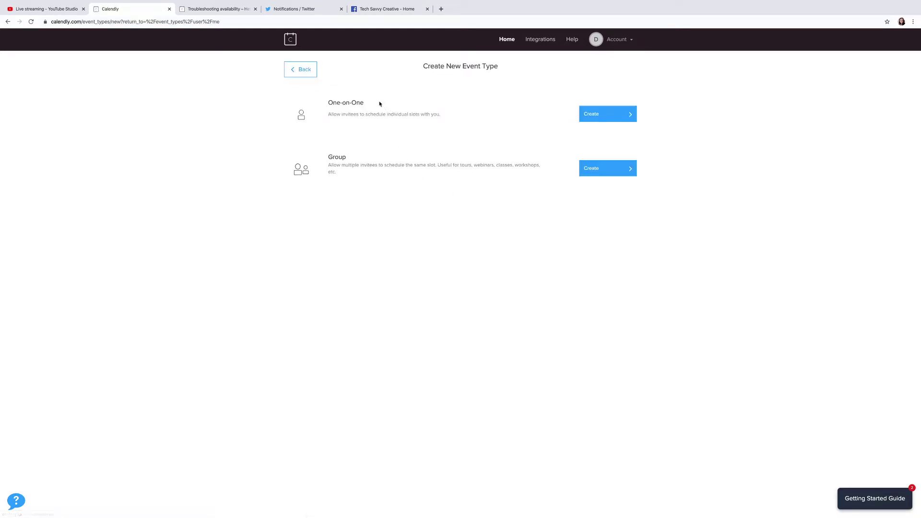
{"action": "left_click", "coordinate": [597, 115]}
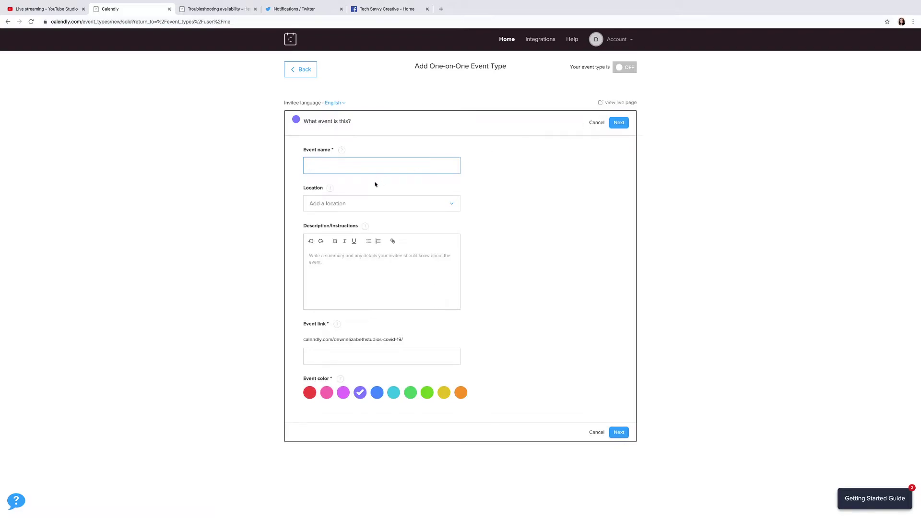
{"action": "type", "text": "COVID-19 Rescheduling"}
Set the event's location to an in-person meeting at "TBD" and its color to green, and continue to the booking settings.
{"action": "left_click", "coordinate": [360, 207]}
{"action": "left_click", "coordinate": [360, 206]}
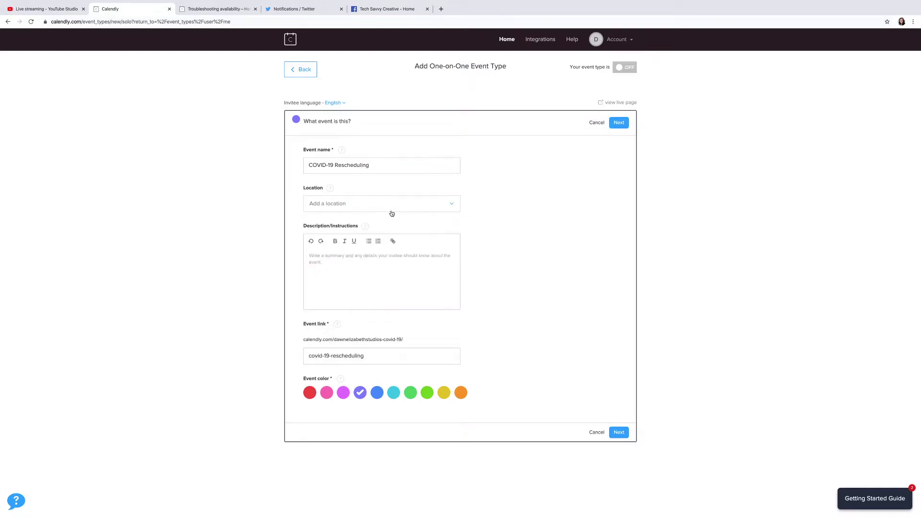
{"action": "left_click", "coordinate": [376, 206]}
{"action": "left_click", "coordinate": [376, 224]}
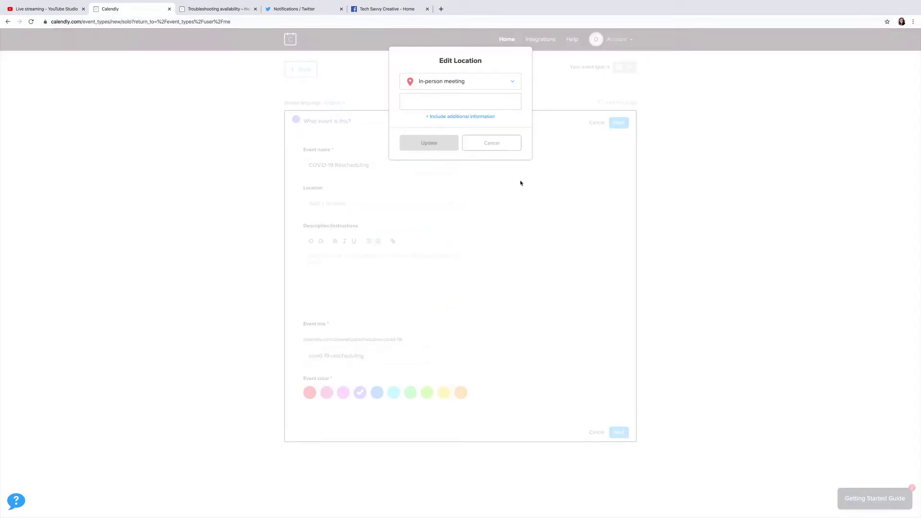
{"action": "left_click", "coordinate": [449, 105]}
{"action": "type", "text": "TBD"}
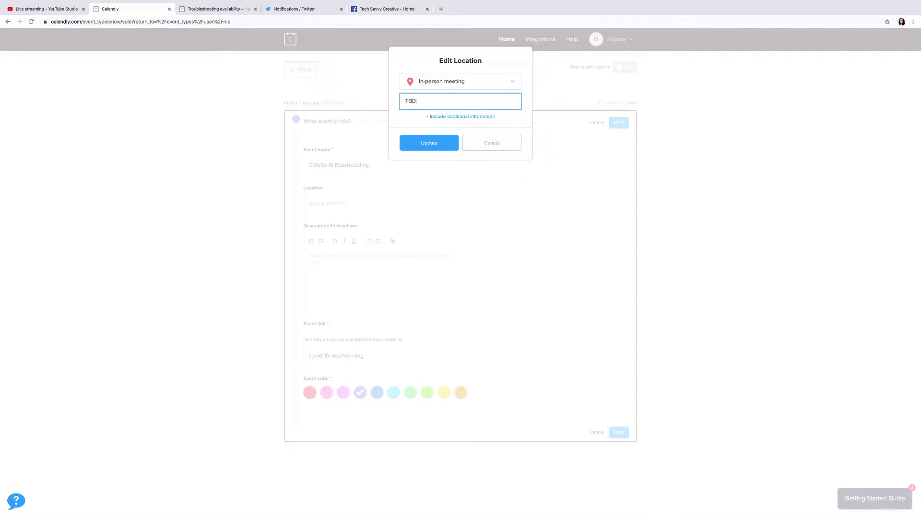
{"action": "left_click", "coordinate": [445, 146]}
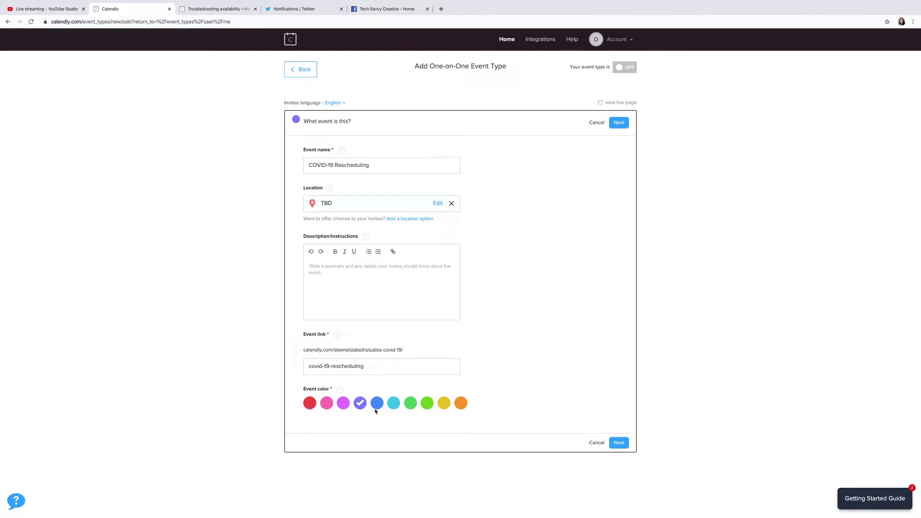
{"action": "left_click", "coordinate": [410, 406]}
{"action": "left_click", "coordinate": [621, 443]}
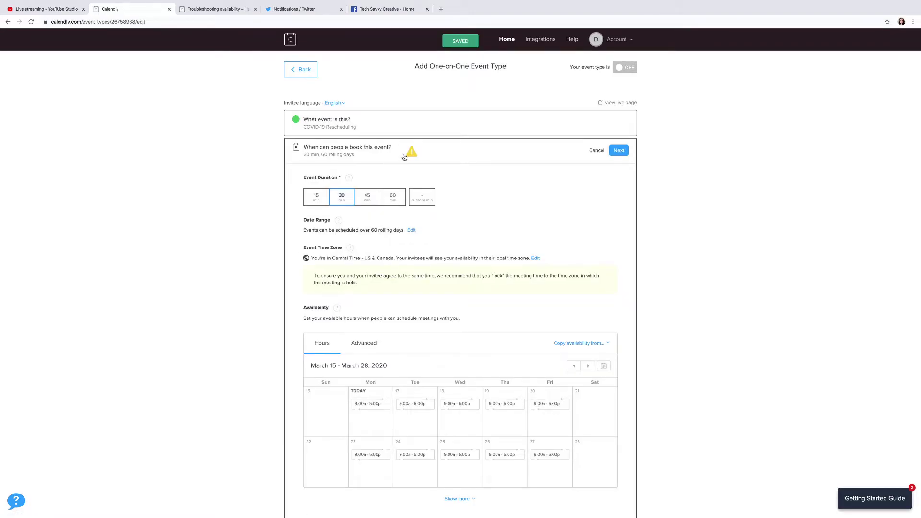
Set a custom event duration of 720 minutes.
{"action": "mouse_move", "coordinate": [411, 152]}
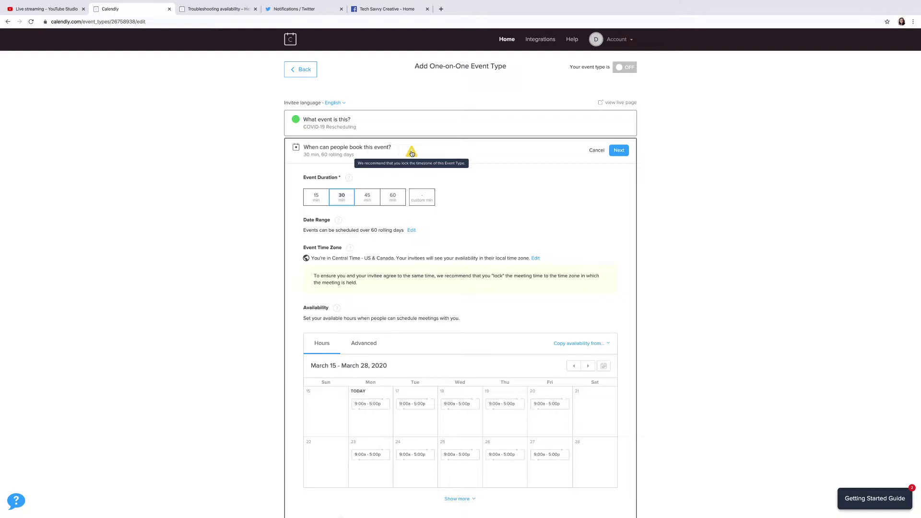
{"action": "scroll", "coordinate": [480, 207], "scroll_direction": "down", "scroll_amount": 2}
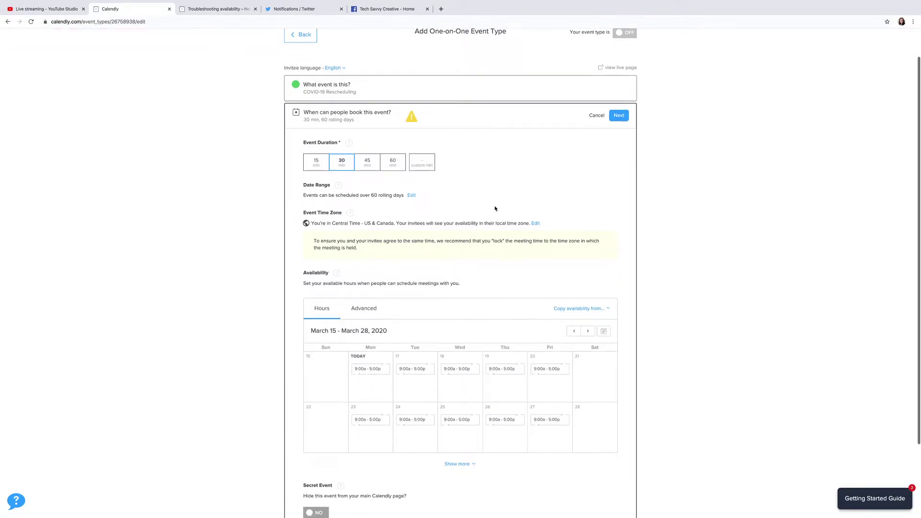
{"action": "scroll", "coordinate": [472, 208], "scroll_direction": "up", "scroll_amount": 2}
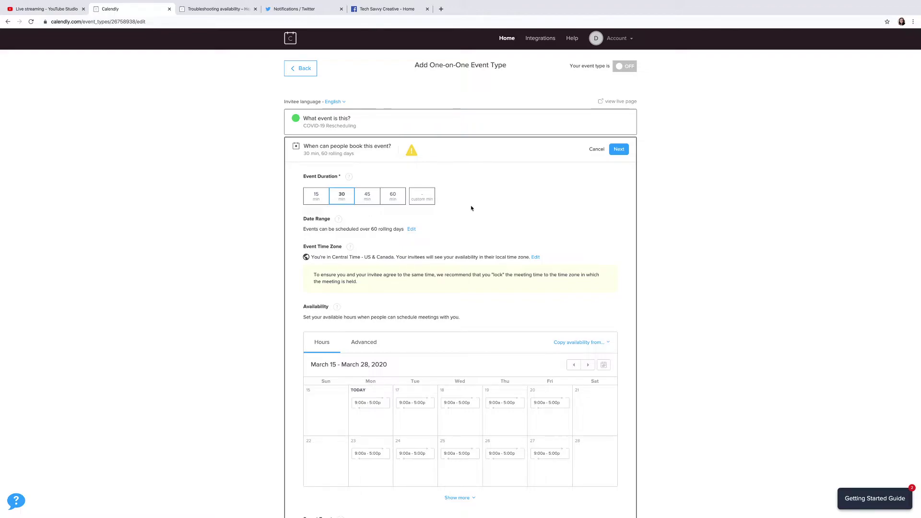
{"action": "left_click", "coordinate": [418, 194]}
{"action": "type", "text": "720"}
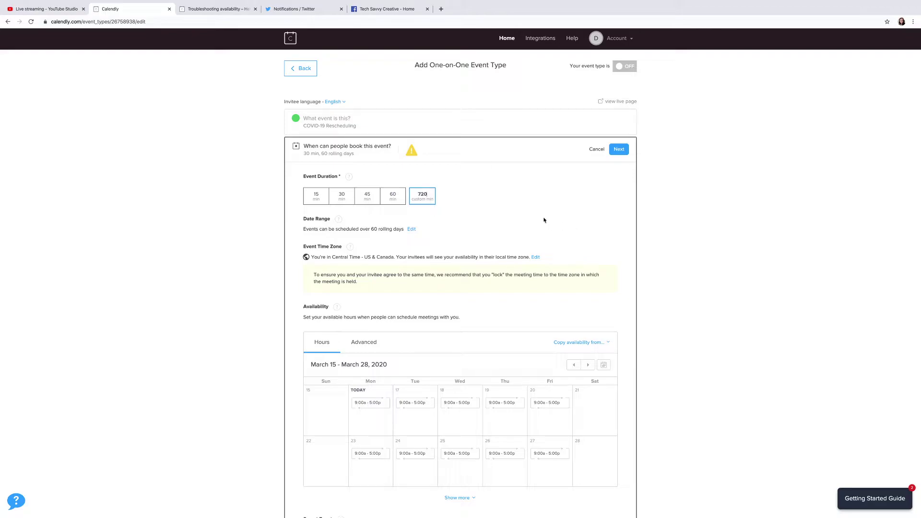
Make the event schedulable over a date range and pick May 1, 2020 as its start date.
{"action": "scroll", "coordinate": [447, 210], "scroll_direction": "down", "scroll_amount": 2}
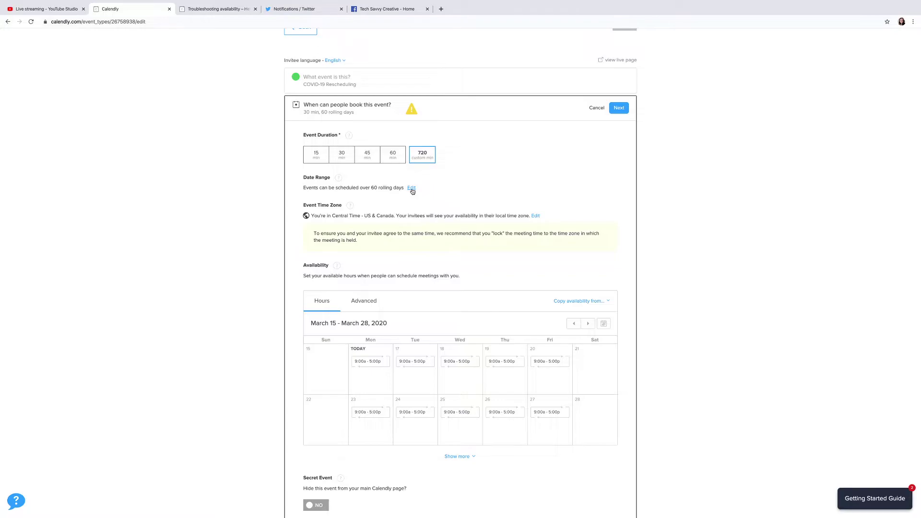
{"action": "left_click", "coordinate": [412, 188]}
{"action": "left_click", "coordinate": [431, 87]}
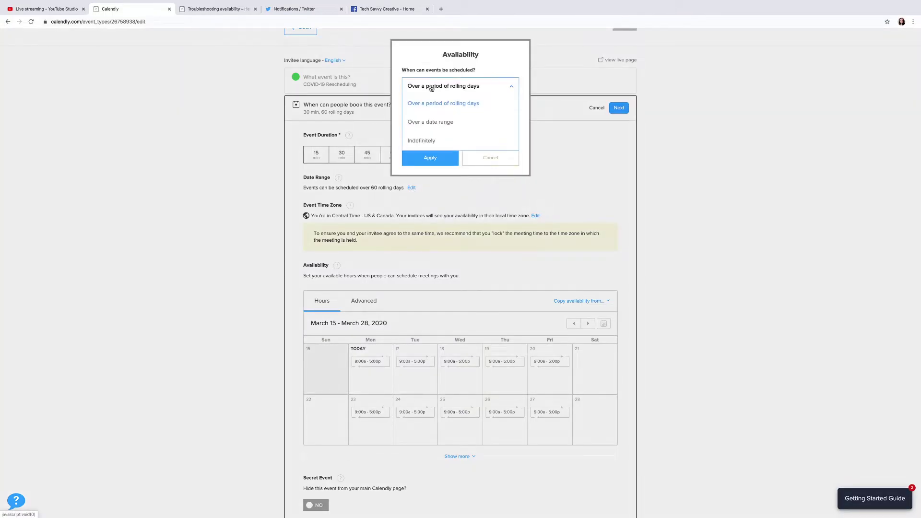
{"action": "left_click", "coordinate": [440, 123]}
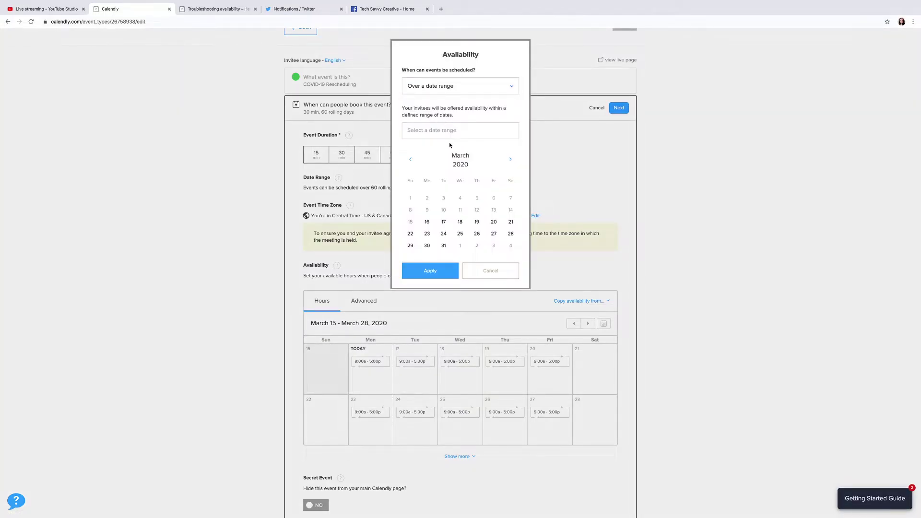
{"action": "left_click", "coordinate": [512, 159]}
{"action": "left_click", "coordinate": [511, 161]}
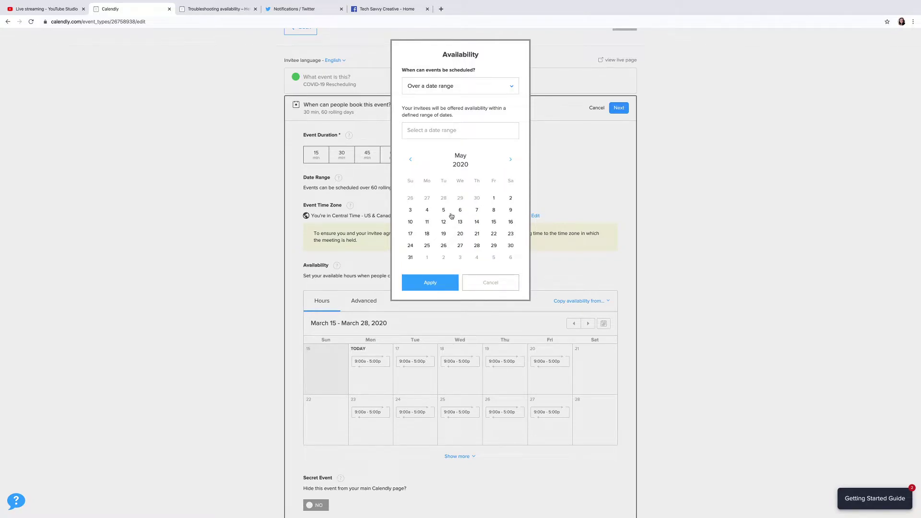
{"action": "left_click", "coordinate": [494, 198]}
Set the end of the date range to December 31, 2021 and apply the range.
{"action": "left_click", "coordinate": [510, 160]}
{"action": "left_click", "coordinate": [511, 160]}
{"action": "left_click", "coordinate": [510, 160]}
{"action": "left_click", "coordinate": [511, 160]}
{"action": "left_click", "coordinate": [511, 160]}
{"action": "left_click", "coordinate": [511, 160]}
{"action": "left_click", "coordinate": [510, 161]}
{"action": "left_click", "coordinate": [510, 160]}
{"action": "left_click", "coordinate": [511, 160]}
{"action": "left_click", "coordinate": [510, 161]}
{"action": "left_click", "coordinate": [510, 160]}
{"action": "left_click", "coordinate": [510, 160]}
{"action": "left_click", "coordinate": [511, 161]}
{"action": "left_click", "coordinate": [510, 160]}
{"action": "left_click", "coordinate": [511, 160]}
{"action": "left_click", "coordinate": [511, 160]}
{"action": "left_click", "coordinate": [511, 160]}
{"action": "left_click", "coordinate": [511, 160]}
{"action": "left_click", "coordinate": [510, 161]}
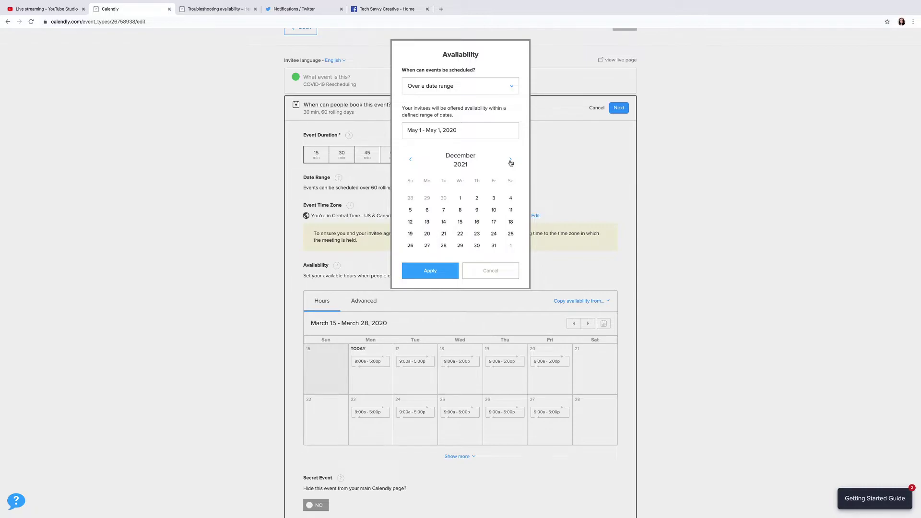
{"action": "left_click", "coordinate": [493, 246]}
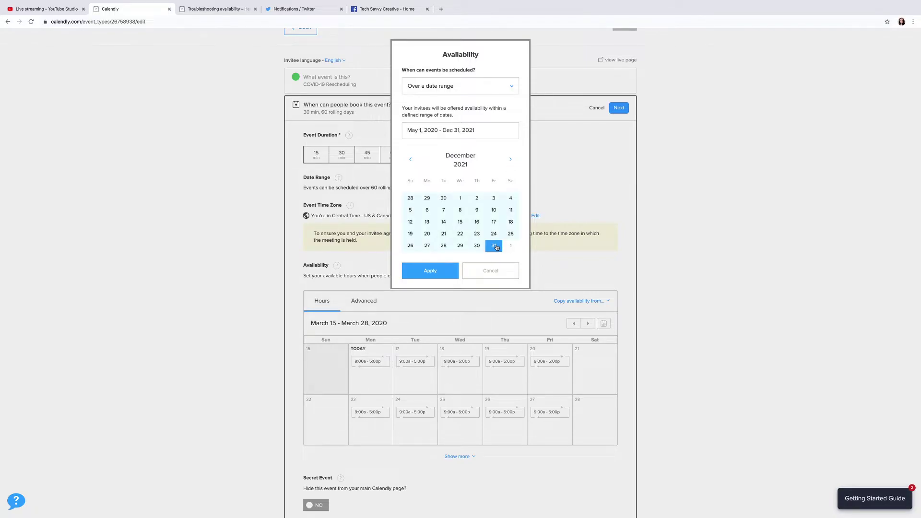
{"action": "left_click", "coordinate": [439, 272]}
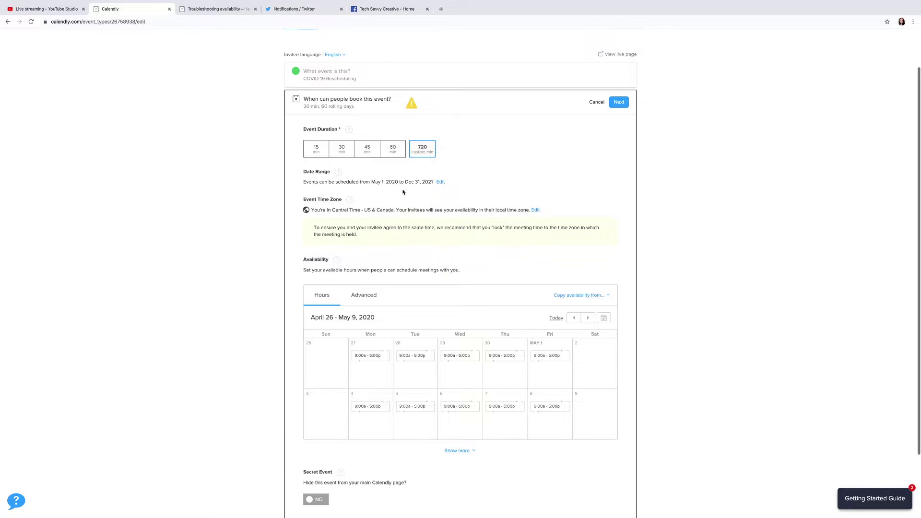
{"action": "scroll", "coordinate": [458, 229], "scroll_direction": "down", "scroll_amount": 2}
{"action": "scroll", "coordinate": [459, 229], "scroll_direction": "up", "scroll_amount": 1}
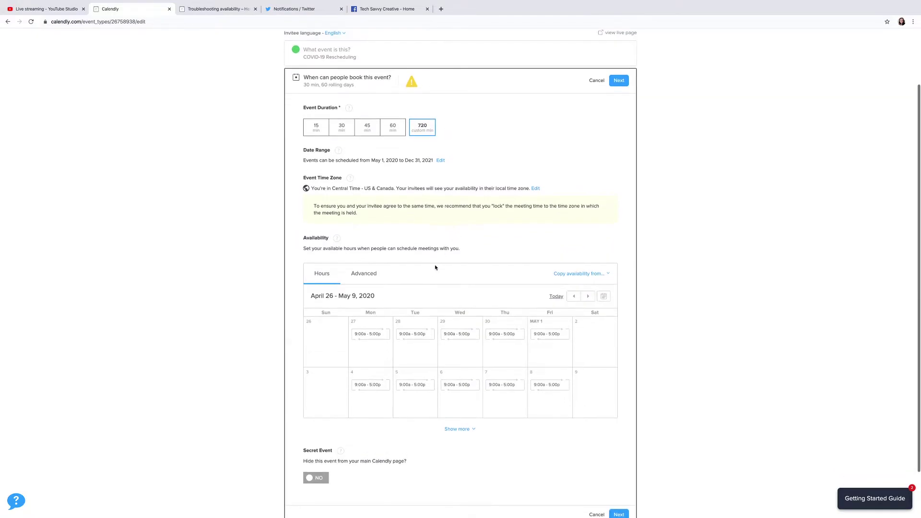
{"action": "scroll", "coordinate": [421, 283], "scroll_direction": "down", "scroll_amount": 1}
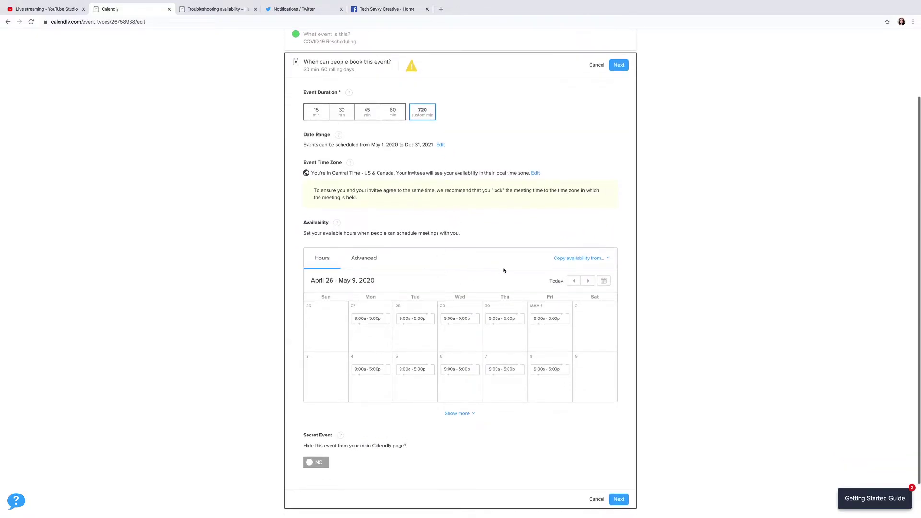
{"action": "left_click", "coordinate": [370, 323]}
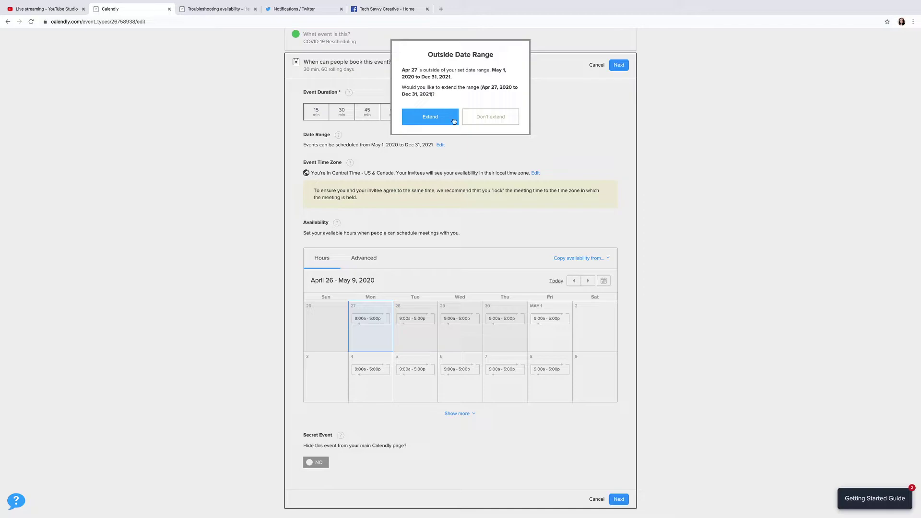
{"action": "left_click", "coordinate": [475, 117]}
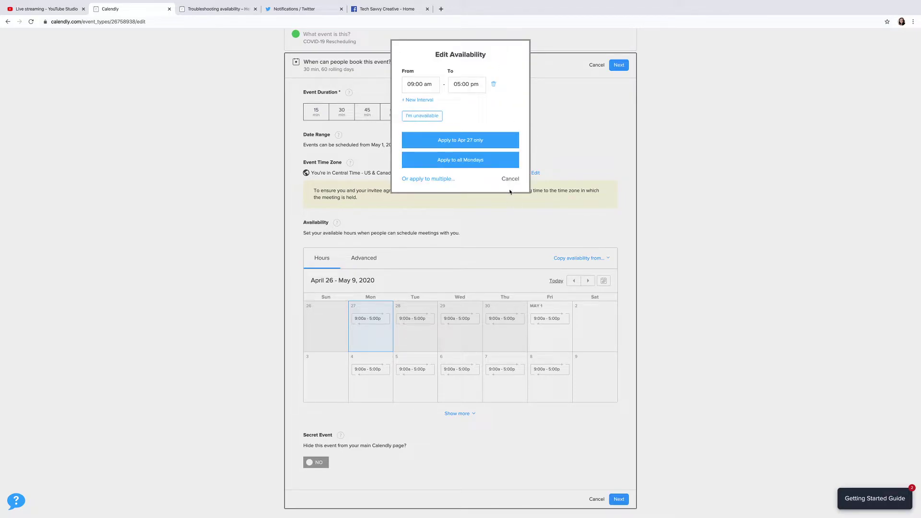
{"action": "left_click", "coordinate": [510, 178]}
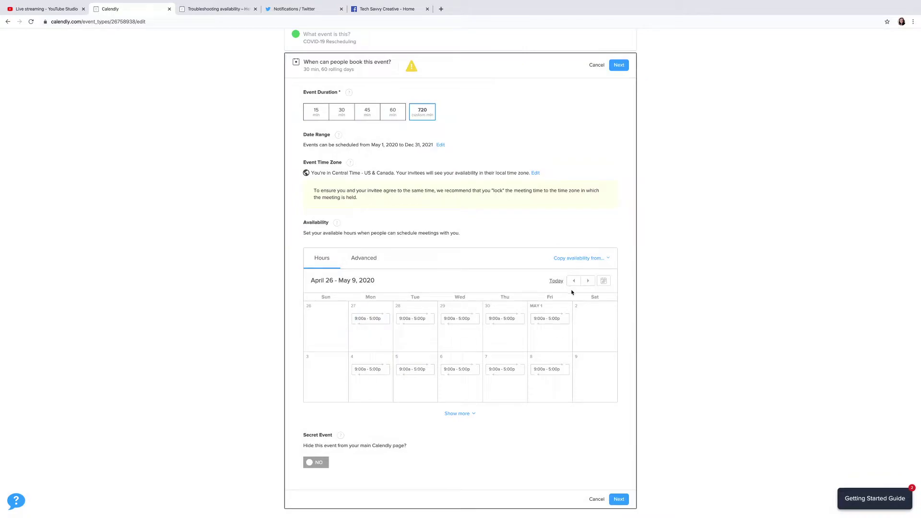
Edit the availability for Friday, May 1, setting the end time to 09:00 pm.
{"action": "left_click", "coordinate": [547, 325]}
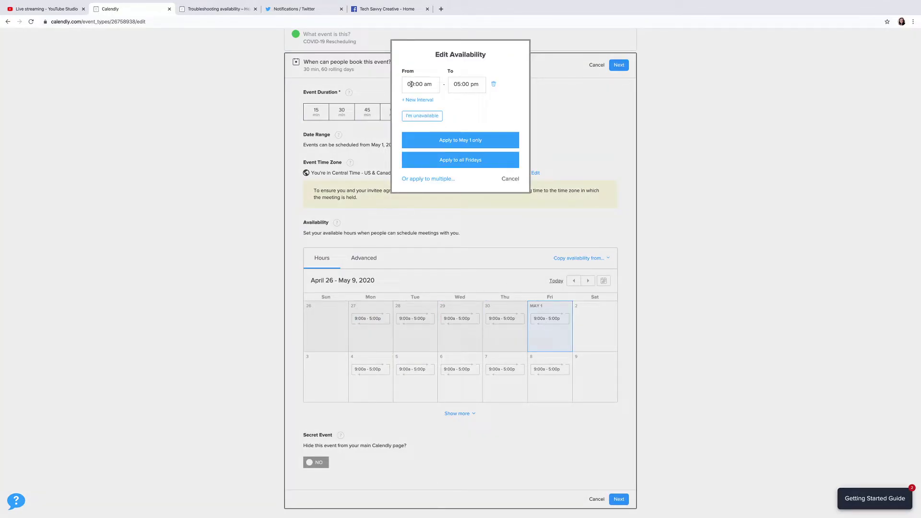
{"action": "left_click", "coordinate": [457, 84]}
{"action": "key", "text": "BackSpace"}
{"action": "type", "text": "9"}
{"action": "key", "text": "BackSpace"}
{"action": "left_click", "coordinate": [515, 116]}
Apply the edited hours to all repeating days of the week, Sundays through Saturdays.
{"action": "left_click", "coordinate": [411, 180]}
{"action": "left_click", "coordinate": [406, 120]}
{"action": "left_click", "coordinate": [405, 136]}
{"action": "left_click", "coordinate": [406, 153]}
{"action": "left_click", "coordinate": [405, 171]}
{"action": "left_click", "coordinate": [406, 188]}
{"action": "left_click", "coordinate": [406, 223]}
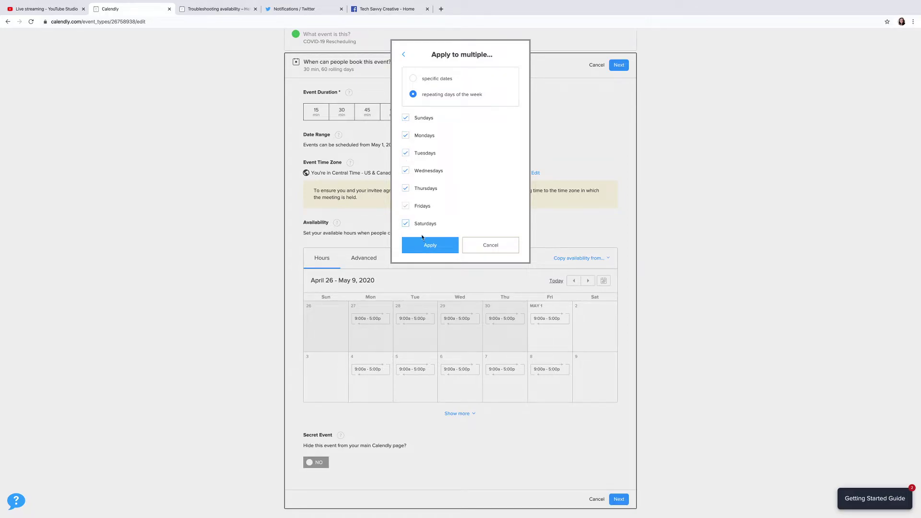
{"action": "left_click", "coordinate": [433, 248]}
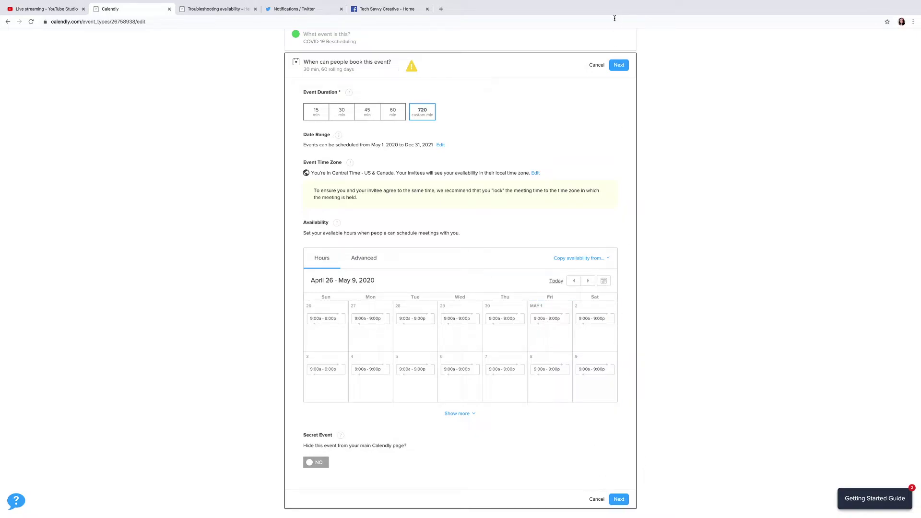
Review the two-week availability hours from May up to September 2020, and return to the starting weeks.
{"action": "left_click", "coordinate": [587, 281]}
{"action": "left_click", "coordinate": [587, 282]}
{"action": "left_click", "coordinate": [587, 281]}
{"action": "left_click", "coordinate": [587, 281]}
{"action": "left_click", "coordinate": [586, 281]}
{"action": "left_click", "coordinate": [587, 281]}
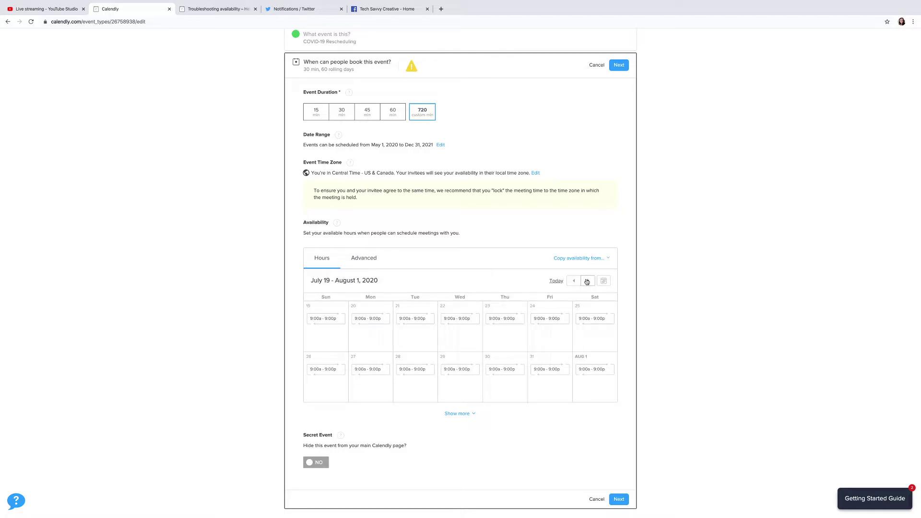
{"action": "left_click", "coordinate": [587, 281]}
{"action": "left_click", "coordinate": [587, 282]}
{"action": "left_click", "coordinate": [587, 281]}
{"action": "left_click", "coordinate": [587, 281]}
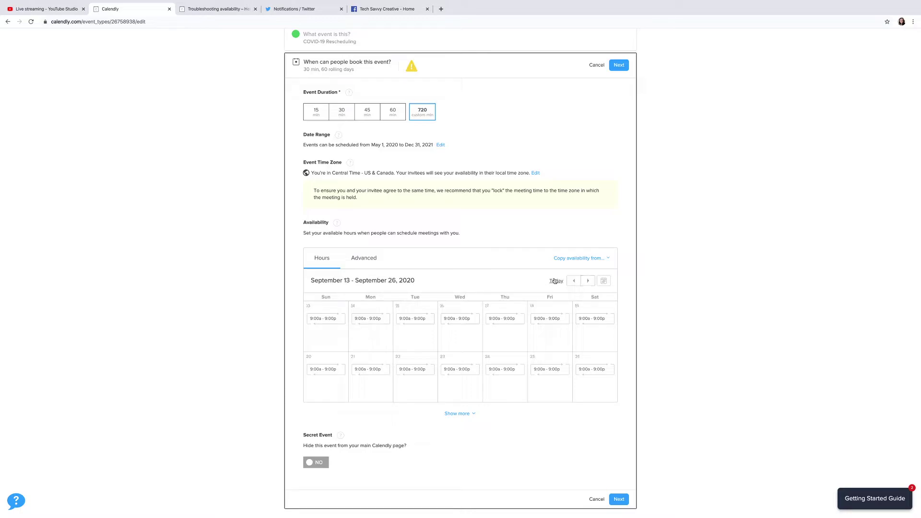
{"action": "left_click", "coordinate": [575, 281]}
{"action": "left_click", "coordinate": [575, 282]}
{"action": "left_click", "coordinate": [576, 282]}
{"action": "left_click", "coordinate": [576, 281]}
{"action": "left_click", "coordinate": [576, 281]}
{"action": "left_click", "coordinate": [575, 281]}
{"action": "left_click", "coordinate": [575, 281]}
{"action": "left_click", "coordinate": [576, 281]}
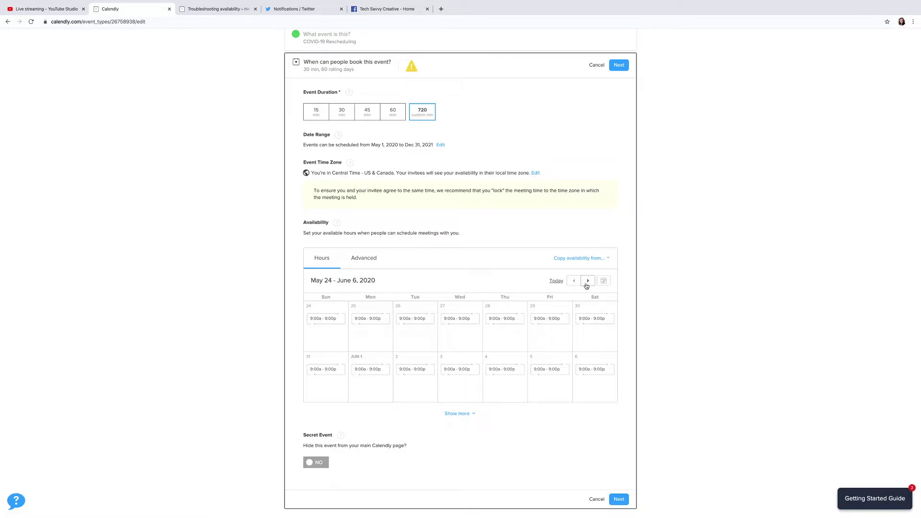
{"action": "left_click", "coordinate": [586, 282]}
{"action": "left_click", "coordinate": [574, 282]}
{"action": "left_click", "coordinate": [573, 283]}
{"action": "left_click", "coordinate": [573, 283]}
Save the booking settings and open the event type's live page.
{"action": "left_click", "coordinate": [620, 65]}
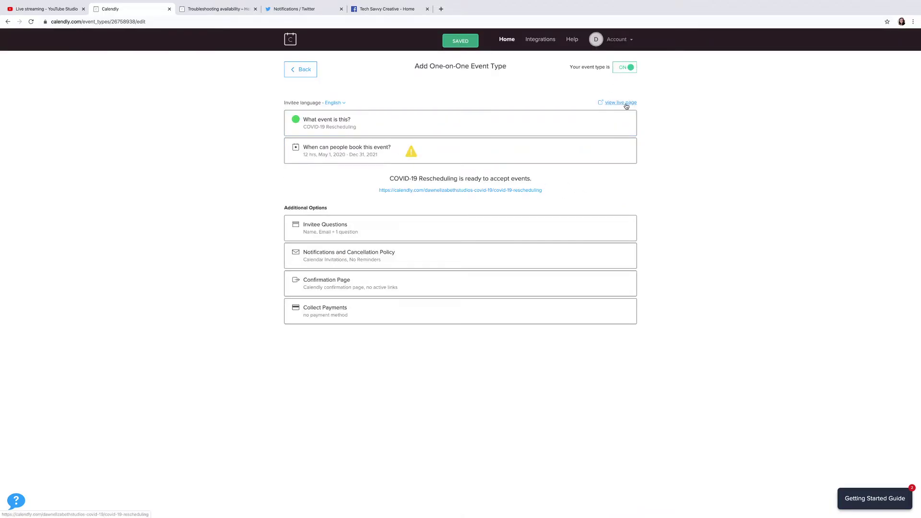
{"action": "left_click", "coordinate": [622, 103]}
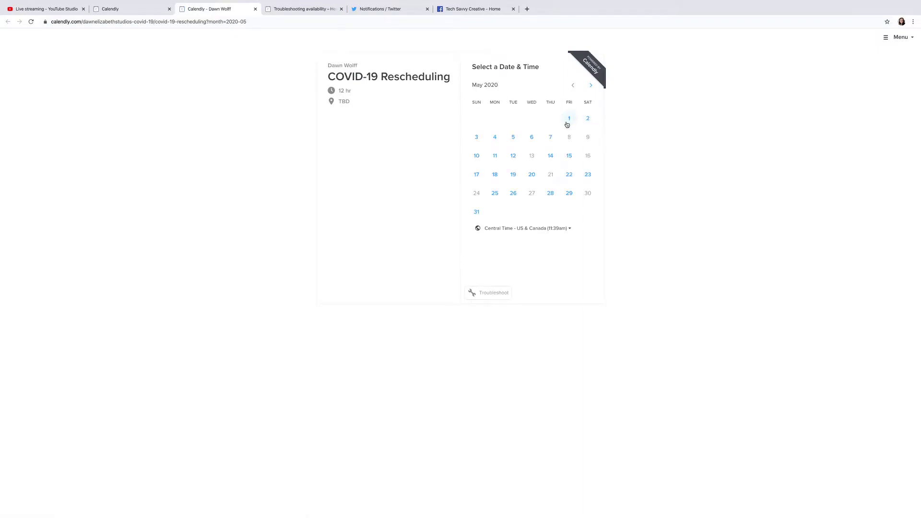
Check the bookable time slots on several May 2020 dates of the live page, from Sunday, May 17 to Friday, May 29.
{"action": "left_click", "coordinate": [477, 174]}
{"action": "left_click", "coordinate": [598, 111]}
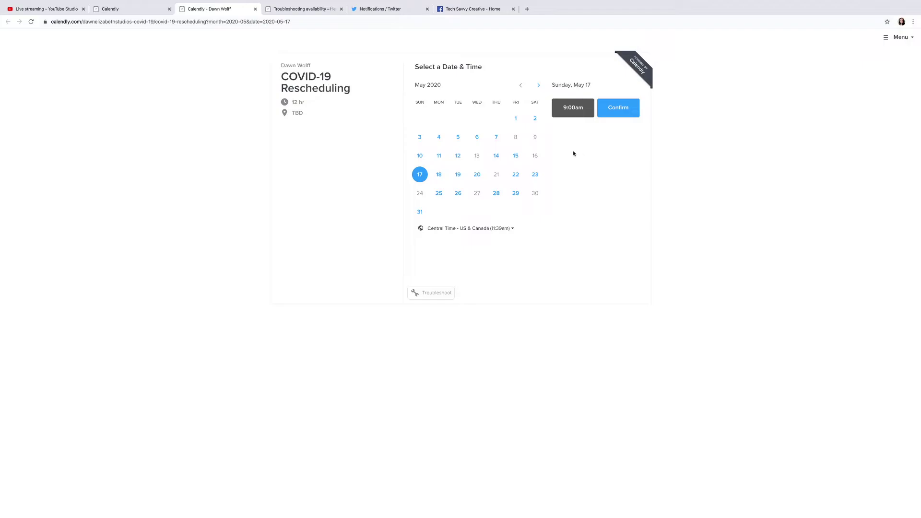
{"action": "left_click", "coordinate": [516, 175]}
{"action": "left_click", "coordinate": [532, 175]}
{"action": "left_click", "coordinate": [439, 194]}
{"action": "left_click", "coordinate": [458, 193]}
{"action": "left_click", "coordinate": [498, 194]}
{"action": "left_click", "coordinate": [514, 194]}
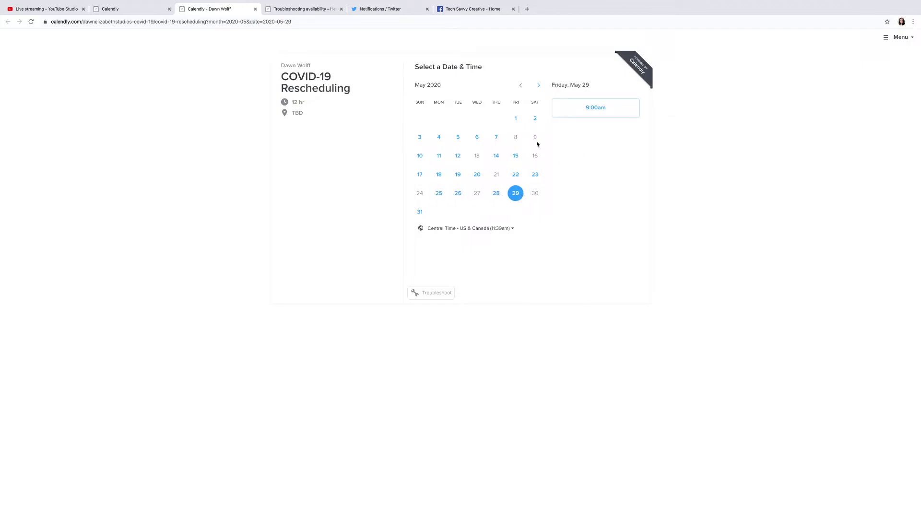
Examine the bookable dates month by month through December 2020, check the December 25 time slot, and go back to September.
{"action": "left_click", "coordinate": [538, 85]}
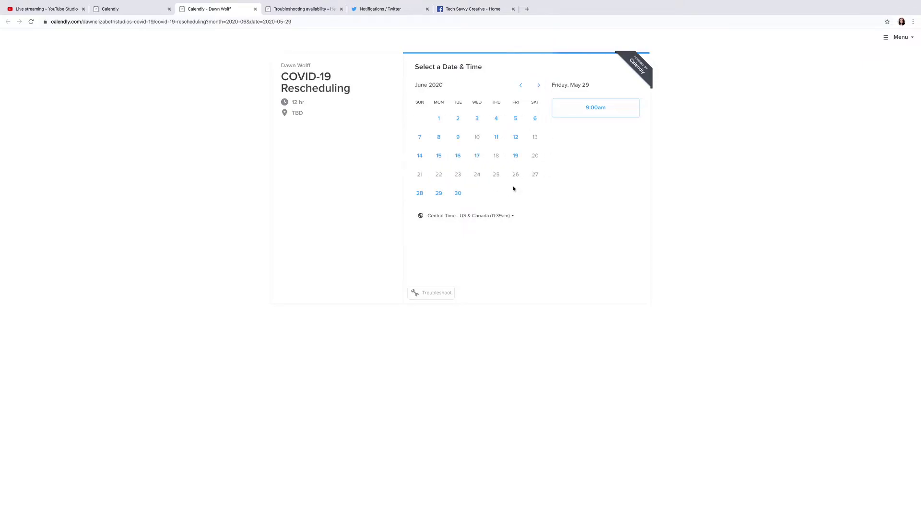
{"action": "left_click", "coordinate": [538, 86]}
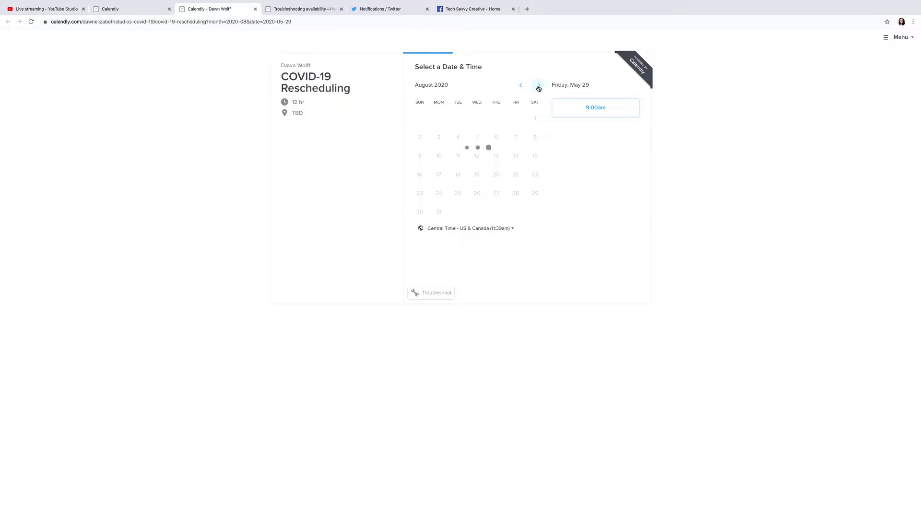
{"action": "left_click", "coordinate": [539, 86]}
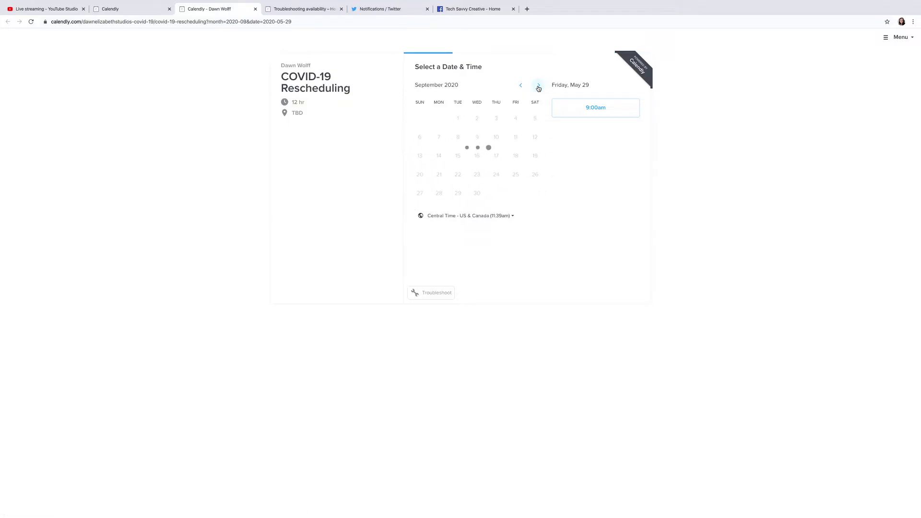
{"action": "left_click", "coordinate": [539, 86]}
{"action": "left_click", "coordinate": [539, 87]}
{"action": "left_click", "coordinate": [539, 86]}
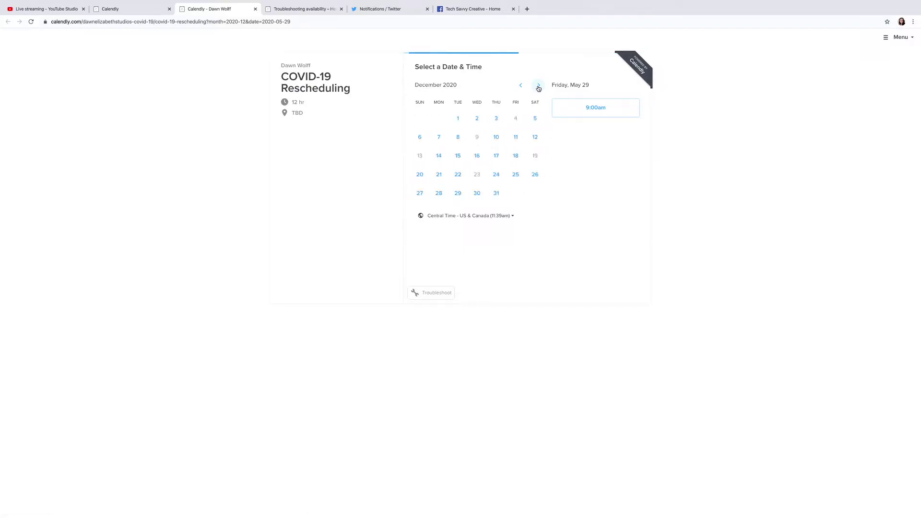
{"action": "left_click", "coordinate": [515, 177]}
{"action": "left_click", "coordinate": [522, 86]}
{"action": "left_click", "coordinate": [523, 86]}
{"action": "left_click", "coordinate": [523, 86]}
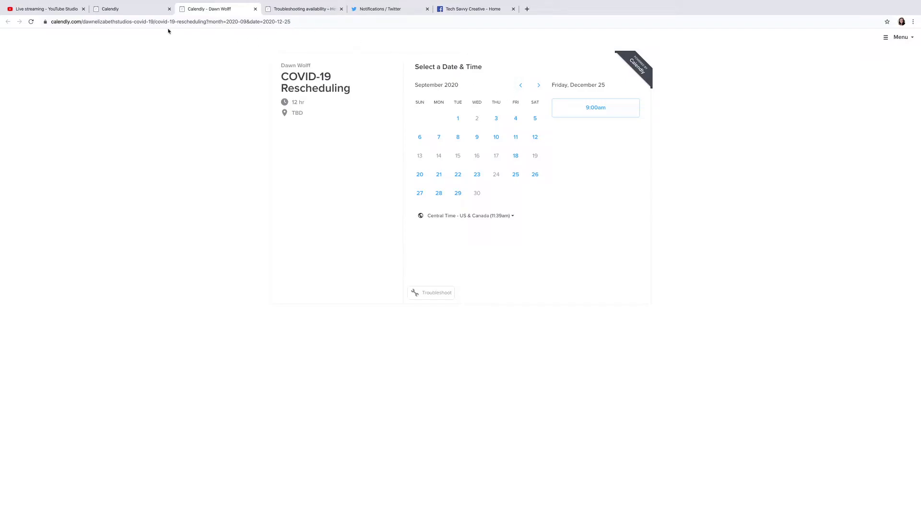
Return to the event type editor, reopen the booking time settings and review the advanced availability options.
{"action": "left_click", "coordinate": [132, 9]}
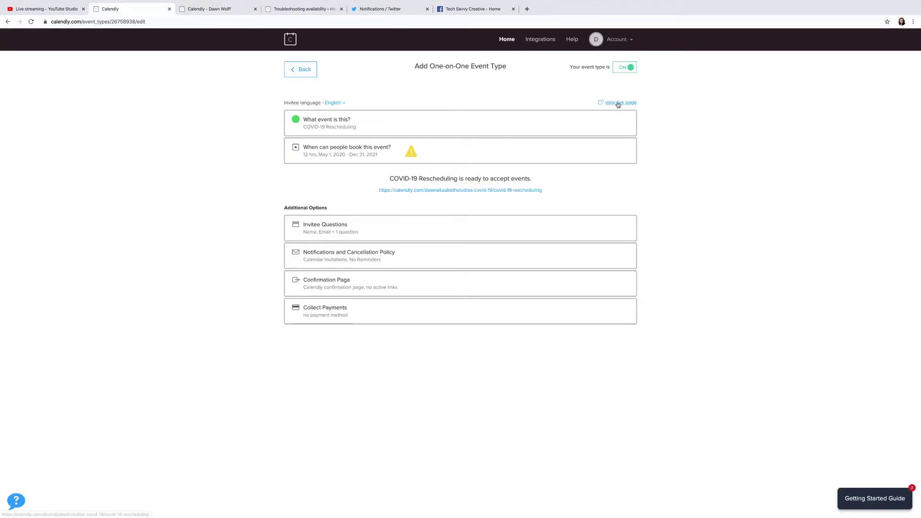
{"action": "left_click", "coordinate": [359, 152]}
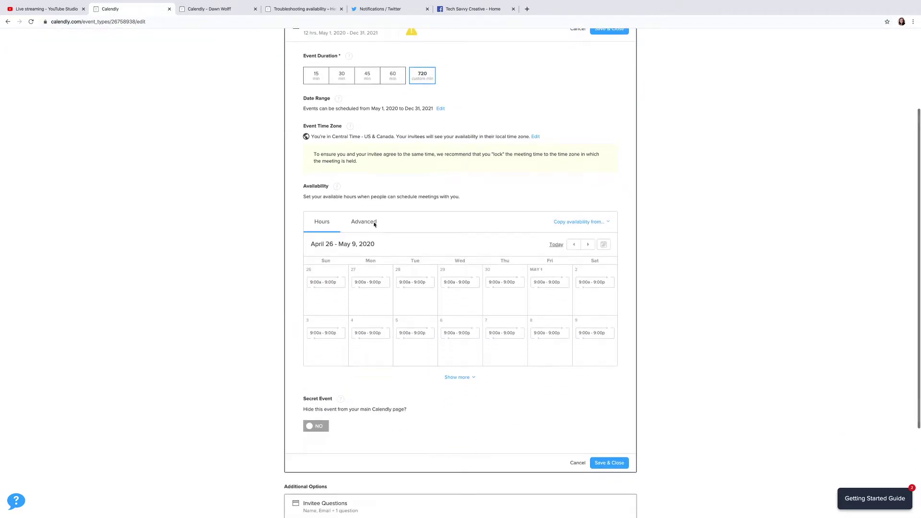
{"action": "left_click", "coordinate": [375, 223]}
{"action": "scroll", "coordinate": [440, 293], "scroll_direction": "down", "scroll_amount": 2}
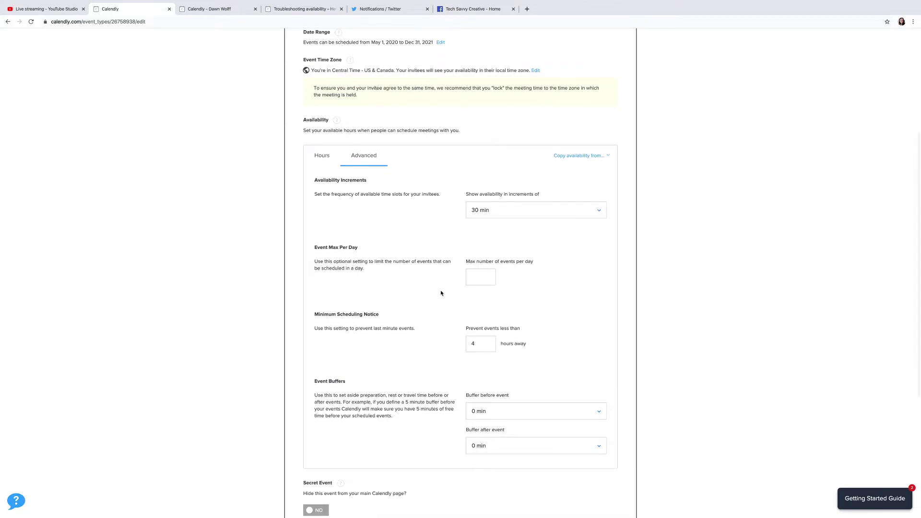
{"action": "scroll", "coordinate": [444, 283], "scroll_direction": "down", "scroll_amount": 3}
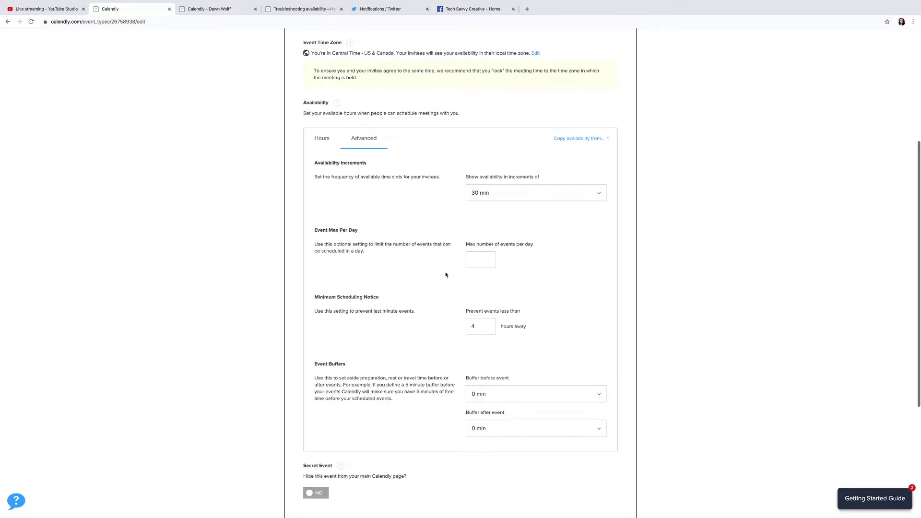
{"action": "scroll", "coordinate": [401, 226], "scroll_direction": "up", "scroll_amount": 2}
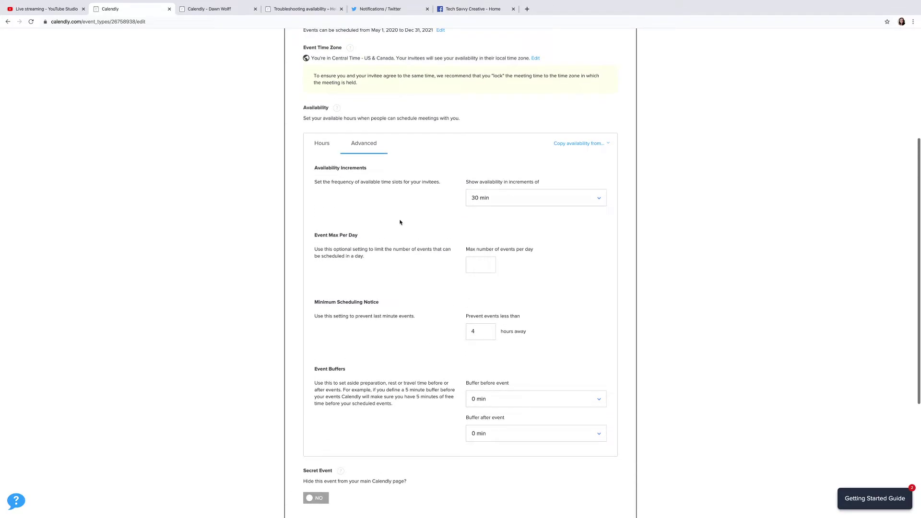
Mark Saturday, May 2 as unavailable in the availability hours, for that date only.
{"action": "left_click", "coordinate": [328, 143]}
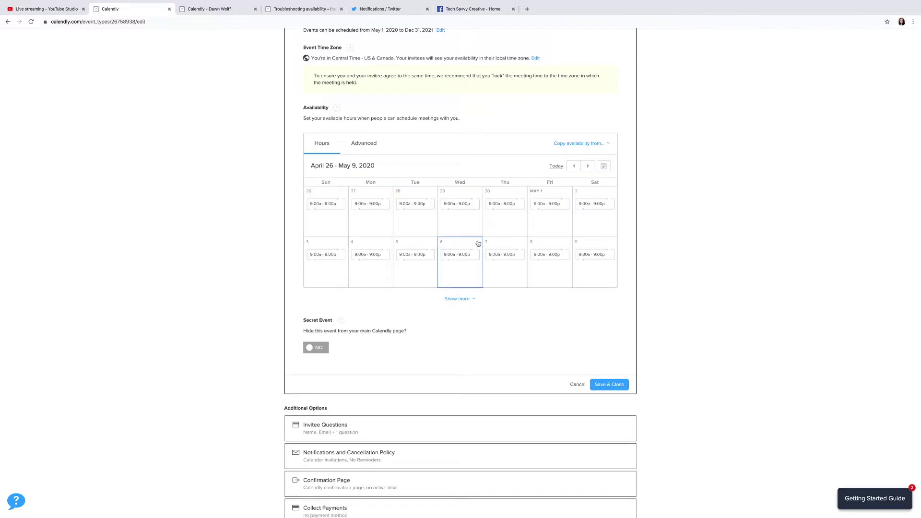
{"action": "left_click", "coordinate": [598, 215]}
{"action": "left_click", "coordinate": [432, 116]}
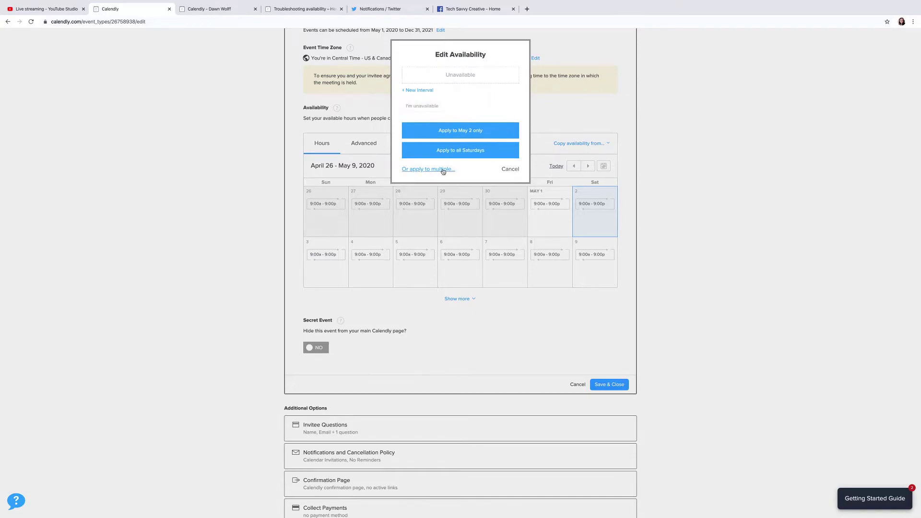
{"action": "left_click", "coordinate": [448, 134]}
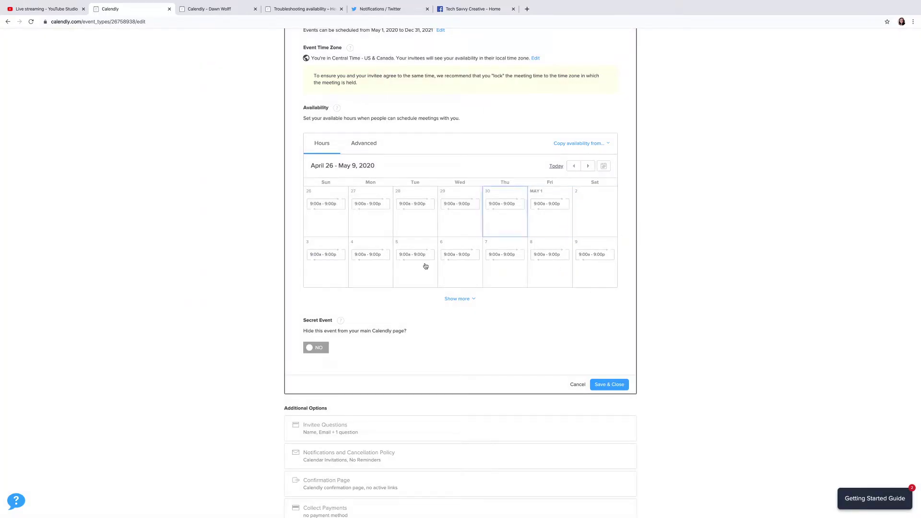
Switch to the desktop's Calendar app and make its window full screen.
{"action": "key", "text": "ctrl+Left"}
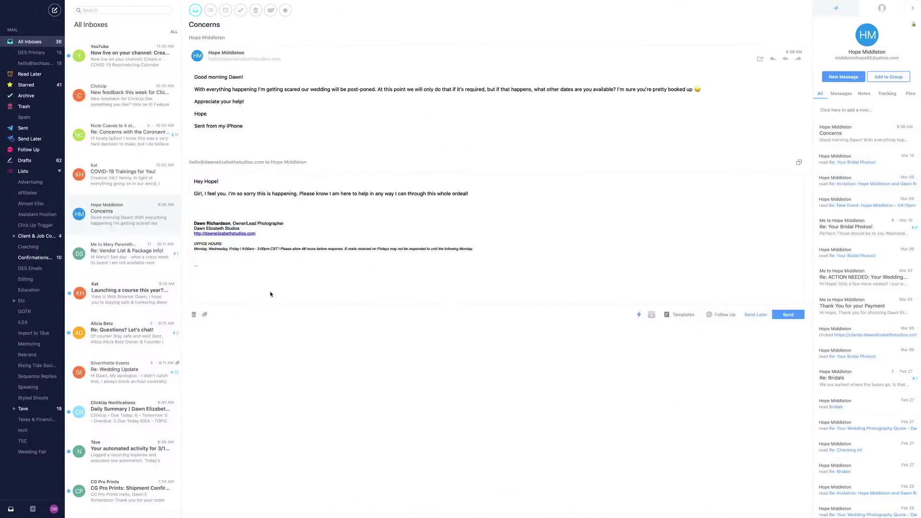
{"action": "key", "text": "ctrl+Left"}
{"action": "left_click", "coordinate": [131, 205]}
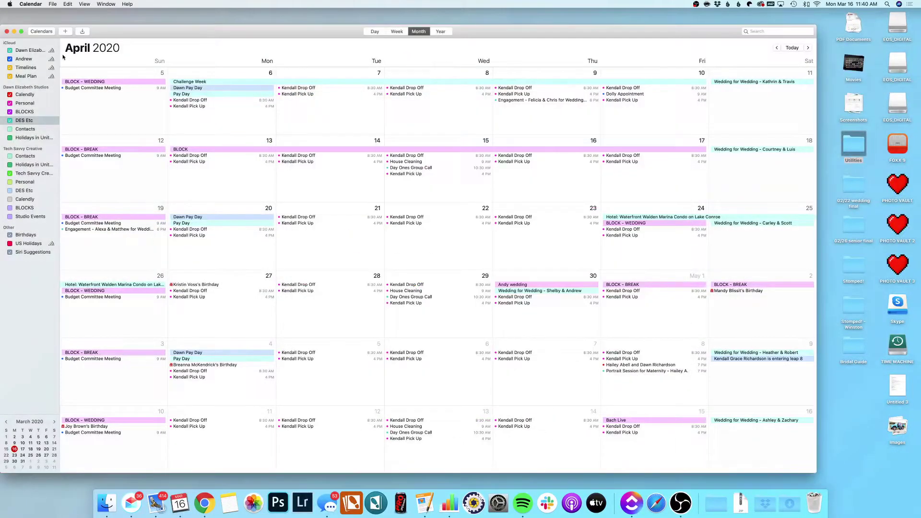
{"action": "left_click", "coordinate": [21, 32]}
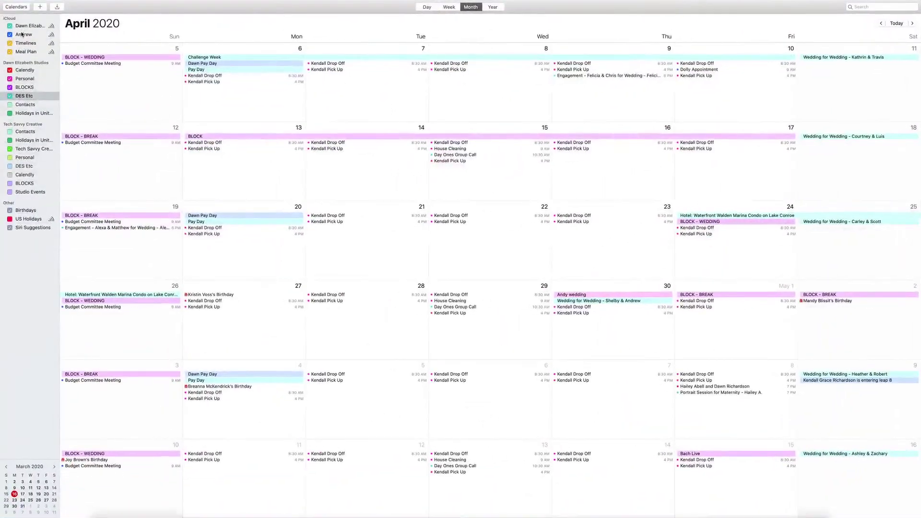
Combine Calendar and Google Chrome in a split view and shift the divider to give Chrome slightly more than half the screen.
{"action": "key", "text": "ctrl+Up"}
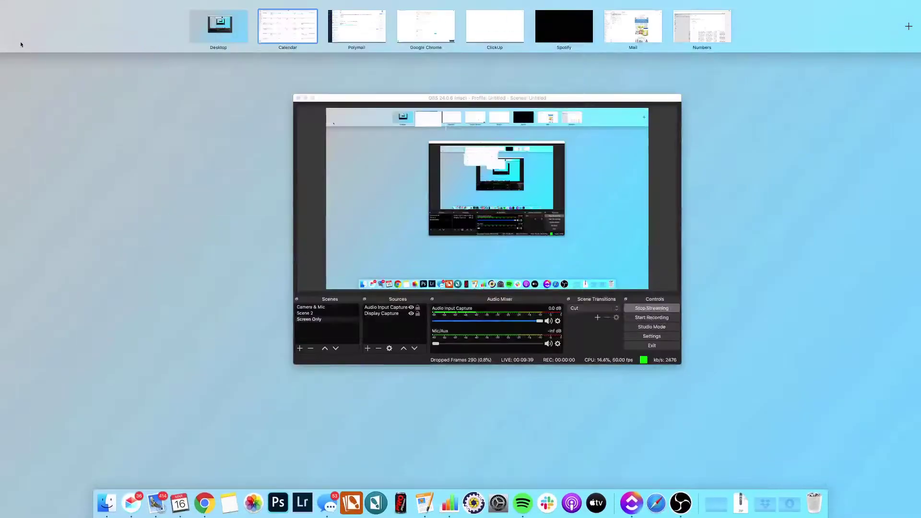
{"action": "left_click_drag", "start_coordinate": [295, 36], "coordinate": [384, 33]}
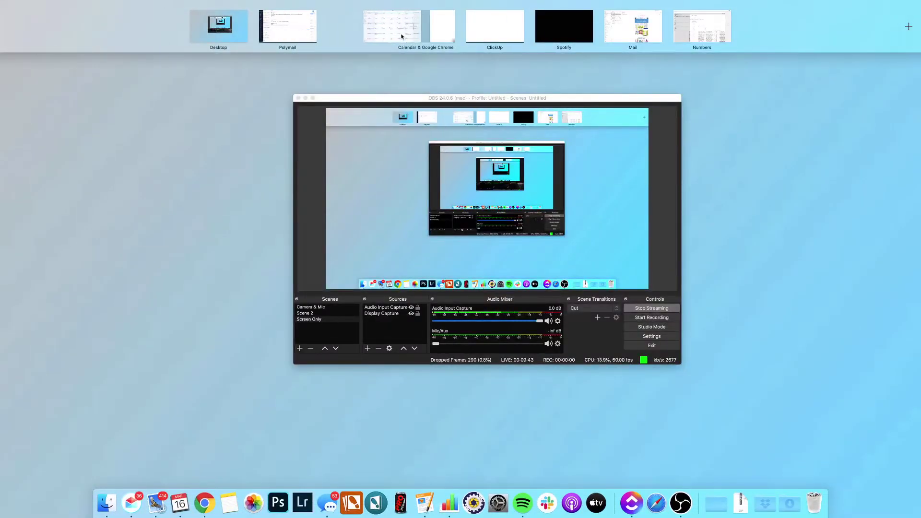
{"action": "left_click", "coordinate": [384, 33]}
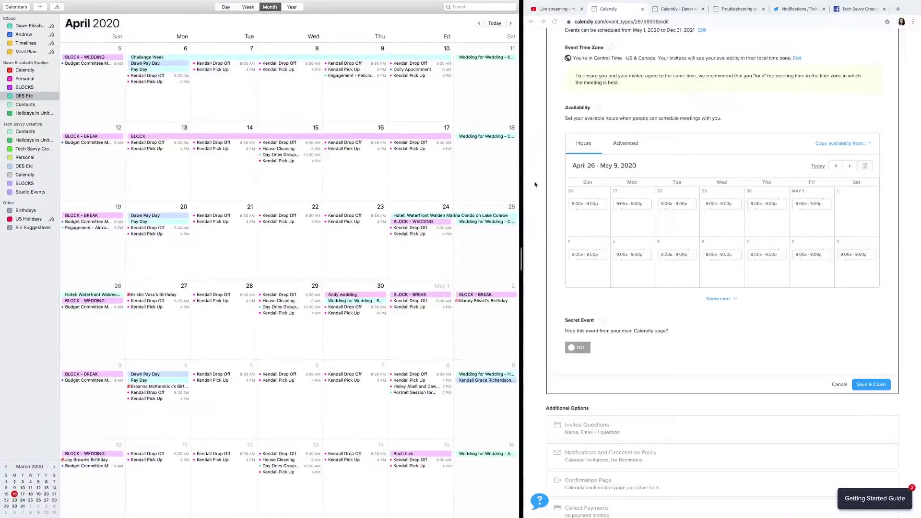
{"action": "left_click_drag", "start_coordinate": [522, 183], "coordinate": [441, 179]}
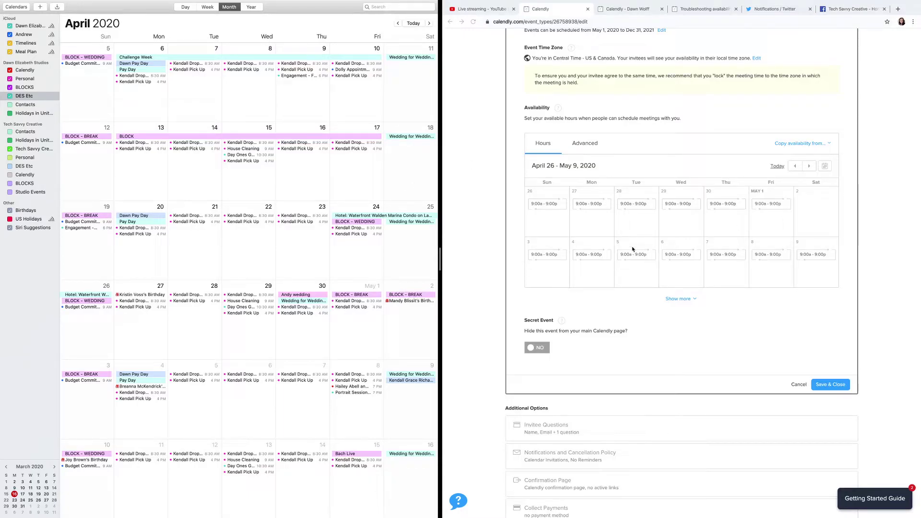
Compare the April and May 2020 events in Calendar with the Calendly availability to find dates that need blocking.
{"action": "scroll", "coordinate": [334, 238], "scroll_direction": "down", "scroll_amount": 2}
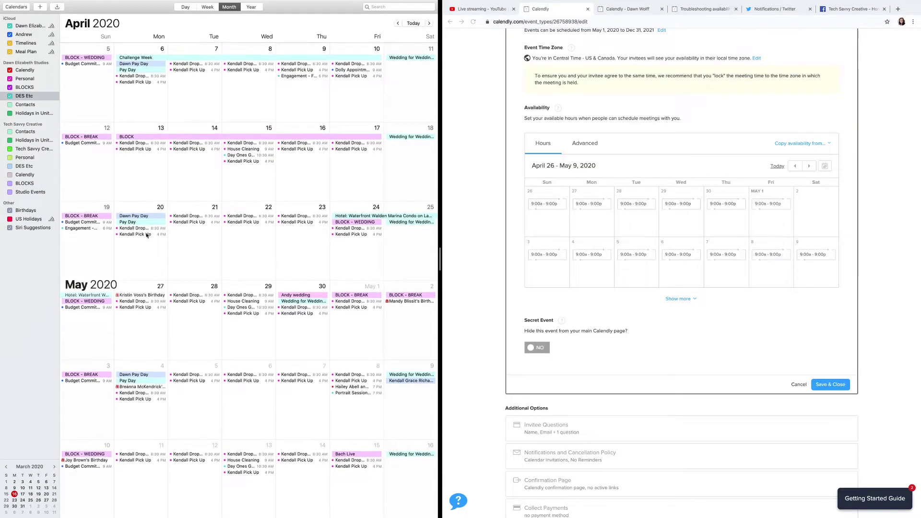
{"action": "left_click", "coordinate": [413, 23]}
{"action": "scroll", "coordinate": [341, 178], "scroll_direction": "down", "scroll_amount": 5}
{"action": "scroll", "coordinate": [342, 178], "scroll_direction": "up", "scroll_amount": 2}
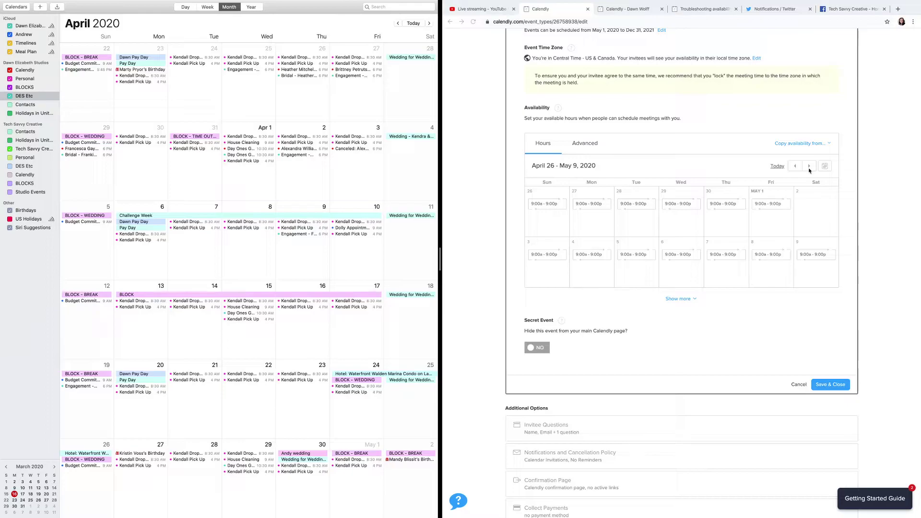
{"action": "scroll", "coordinate": [270, 223], "scroll_direction": "up", "scroll_amount": 1}
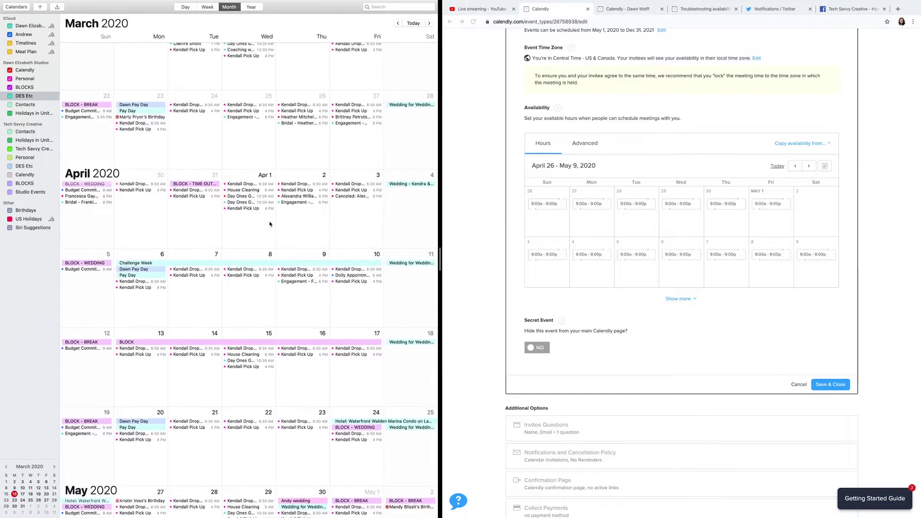
{"action": "scroll", "coordinate": [269, 224], "scroll_direction": "down", "scroll_amount": 3}
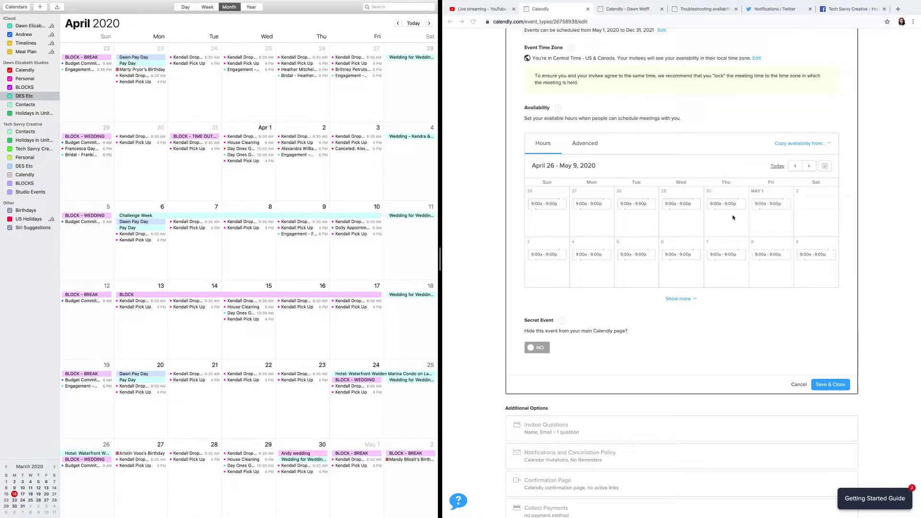
{"action": "scroll", "coordinate": [317, 296], "scroll_direction": "down", "scroll_amount": 2}
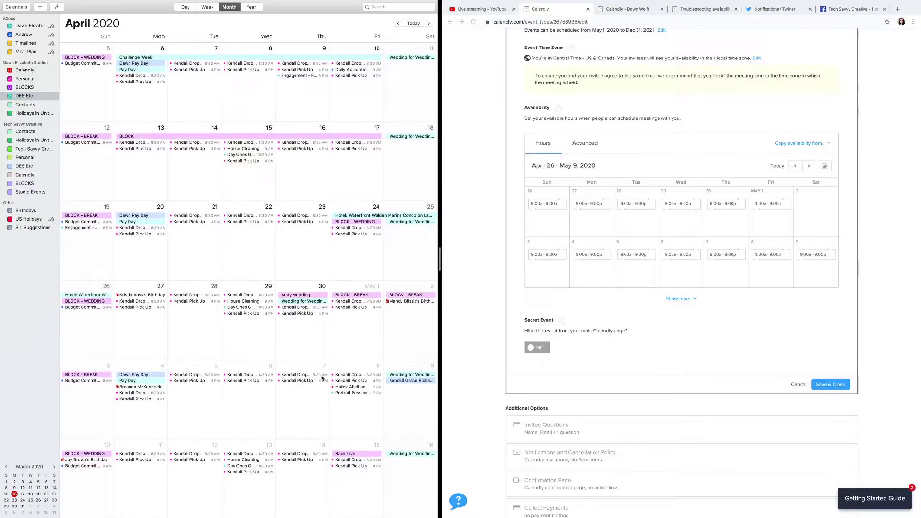
{"action": "left_click", "coordinate": [809, 166]}
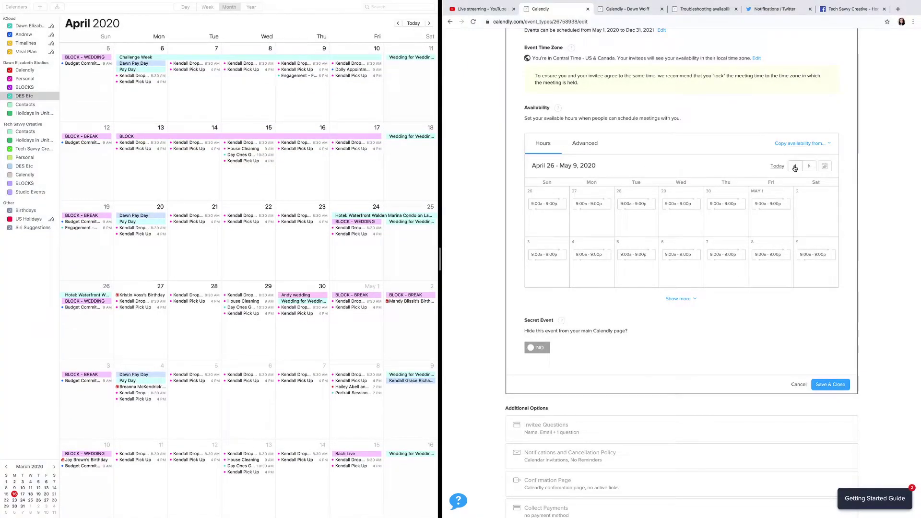
{"action": "scroll", "coordinate": [226, 348], "scroll_direction": "down", "scroll_amount": 3}
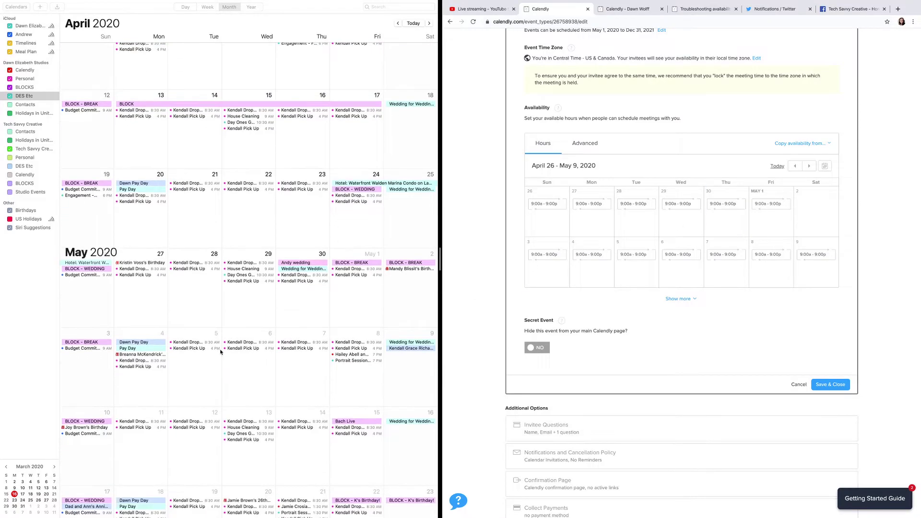
{"action": "scroll", "coordinate": [221, 353], "scroll_direction": "down", "scroll_amount": 3}
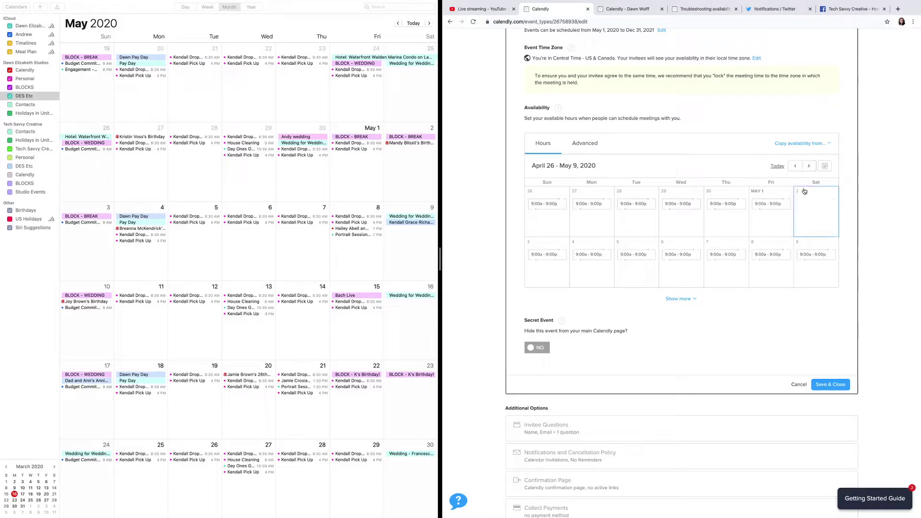
Mark Friday, May 22 and Saturday, May 23 as unavailable in the availability hours, each for that date only.
{"action": "left_click", "coordinate": [809, 167]}
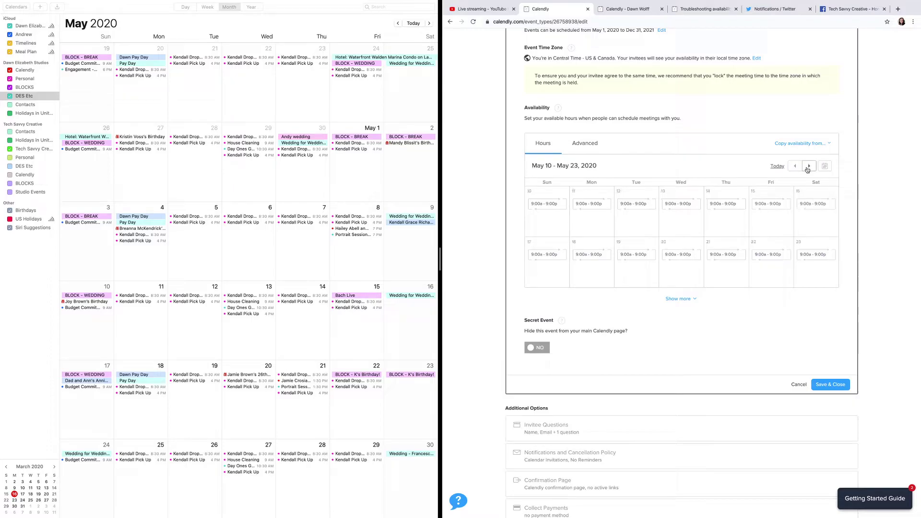
{"action": "left_click", "coordinate": [775, 273]}
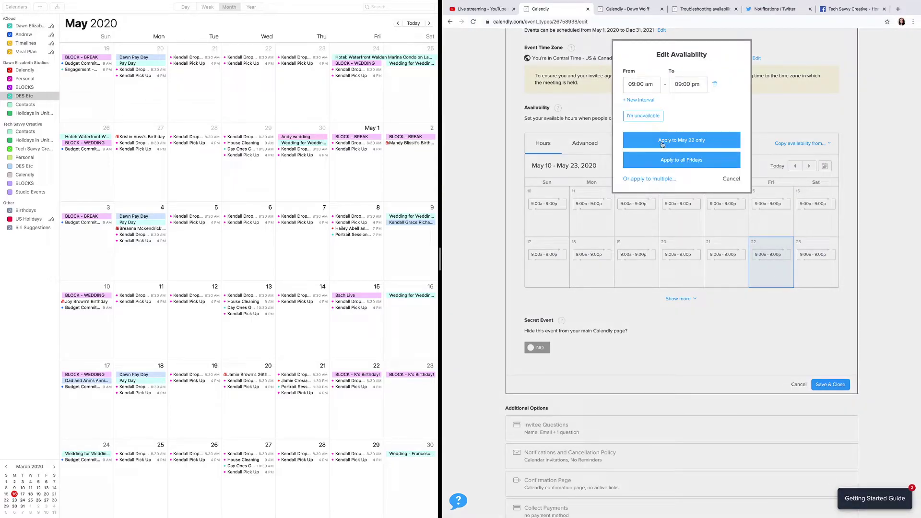
{"action": "left_click", "coordinate": [643, 117]}
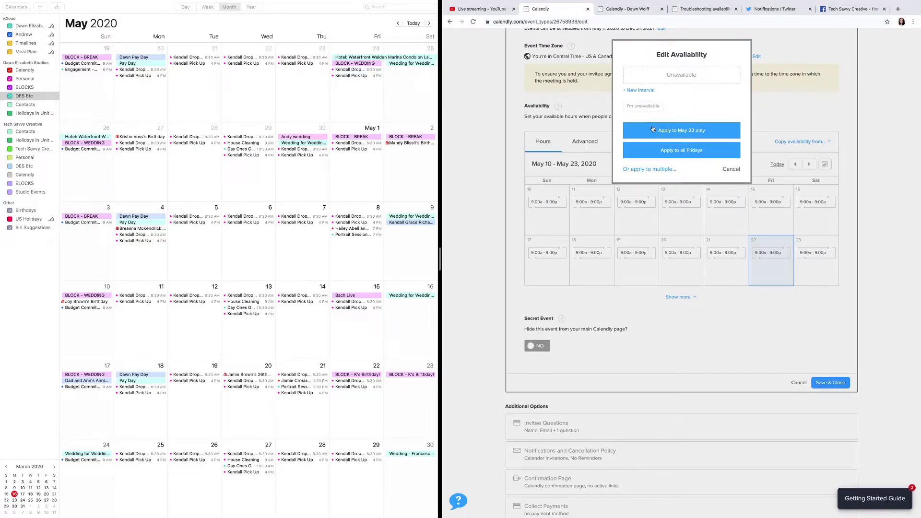
{"action": "left_click", "coordinate": [675, 133]}
{"action": "left_click", "coordinate": [823, 259]}
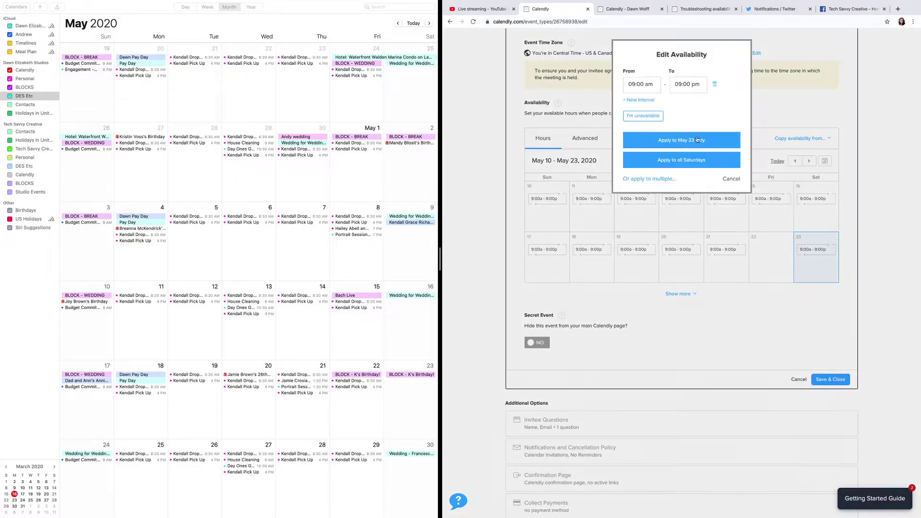
{"action": "left_click", "coordinate": [646, 116]}
{"action": "left_click", "coordinate": [676, 133]}
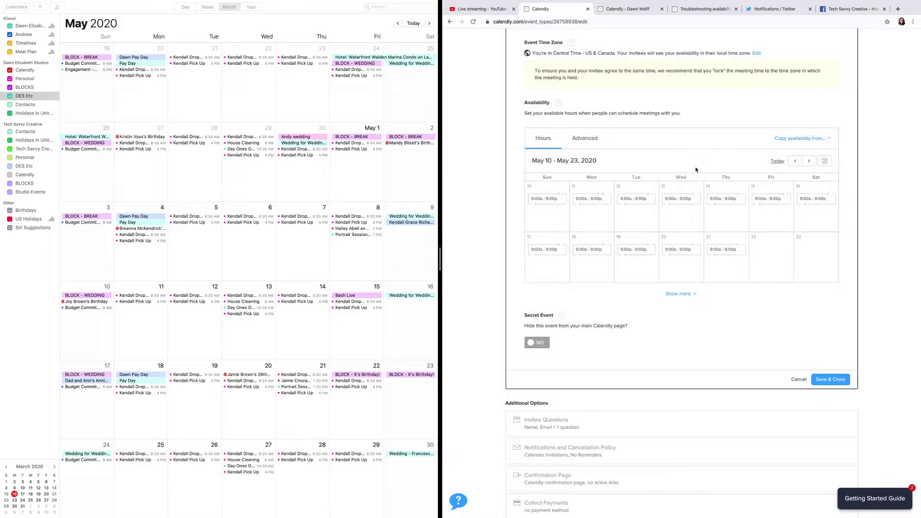
Check late May and June against the personal calendar and mark Saturday, June 20 as unavailable for that date only.
{"action": "left_click", "coordinate": [809, 160]}
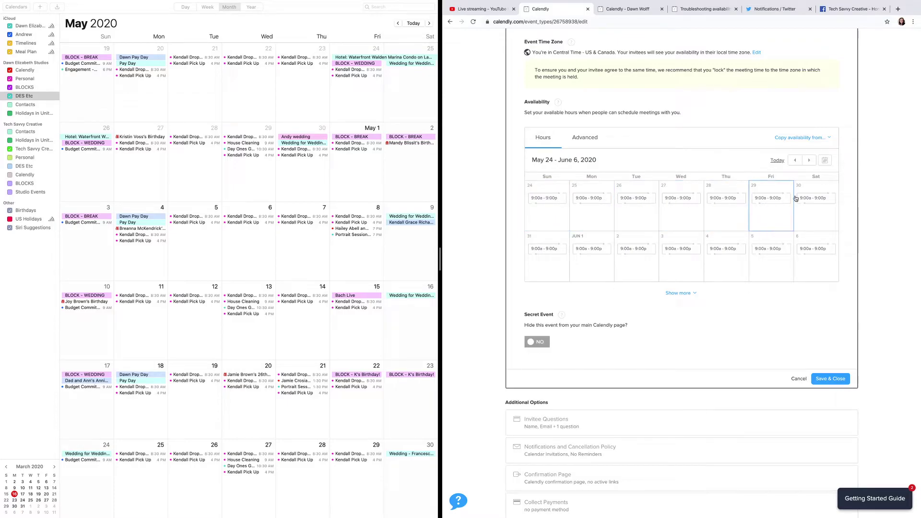
{"action": "scroll", "coordinate": [353, 350], "scroll_direction": "down", "scroll_amount": 5}
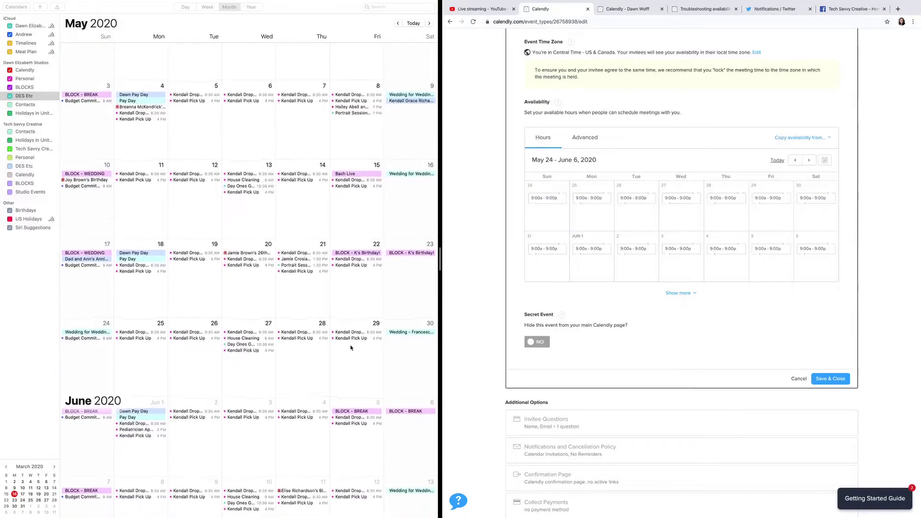
{"action": "scroll", "coordinate": [351, 348], "scroll_direction": "down", "scroll_amount": 5}
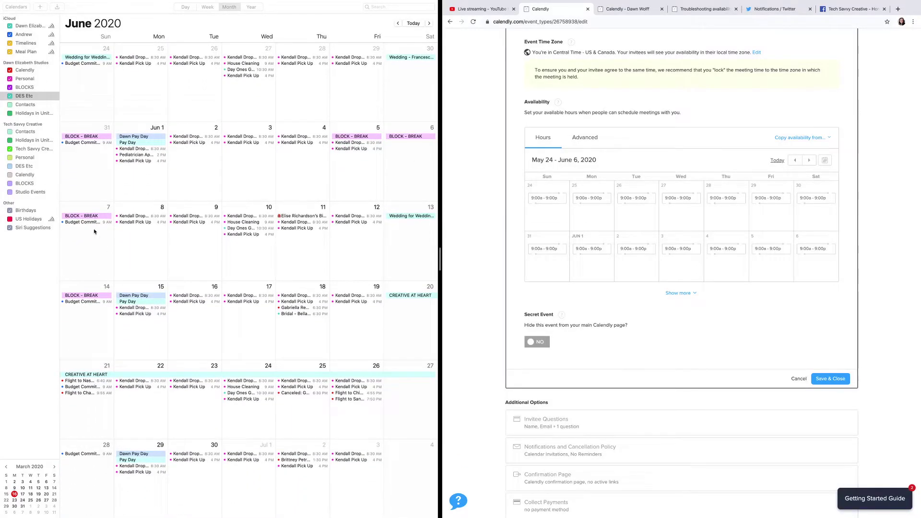
{"action": "left_click", "coordinate": [808, 161]}
{"action": "scroll", "coordinate": [352, 311], "scroll_direction": "down", "scroll_amount": 3}
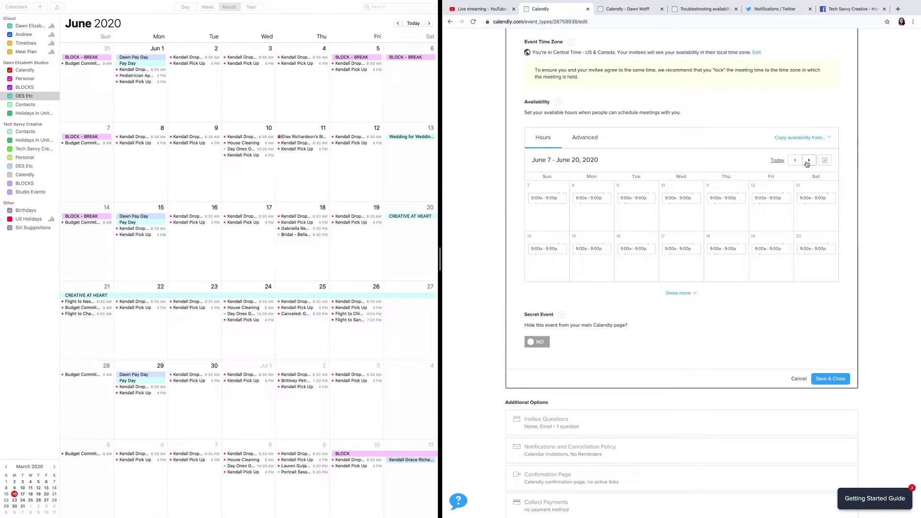
{"action": "scroll", "coordinate": [809, 166], "scroll_direction": "down", "scroll_amount": 1}
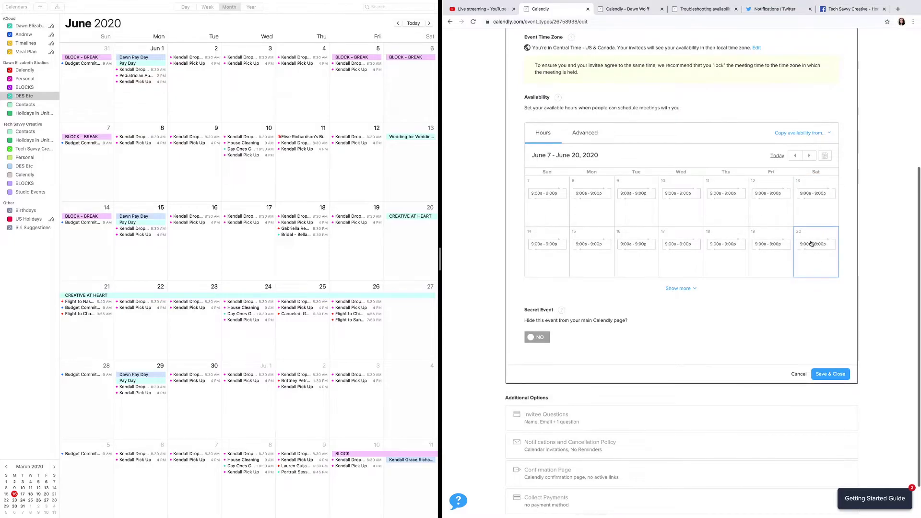
{"action": "scroll", "coordinate": [789, 171], "scroll_direction": "down", "scroll_amount": 1}
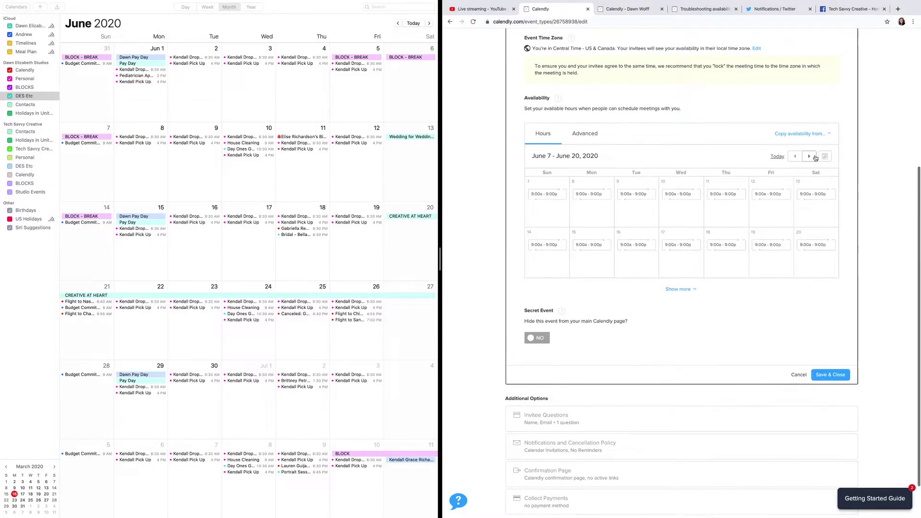
{"action": "left_click", "coordinate": [810, 245]}
{"action": "left_click", "coordinate": [643, 117]}
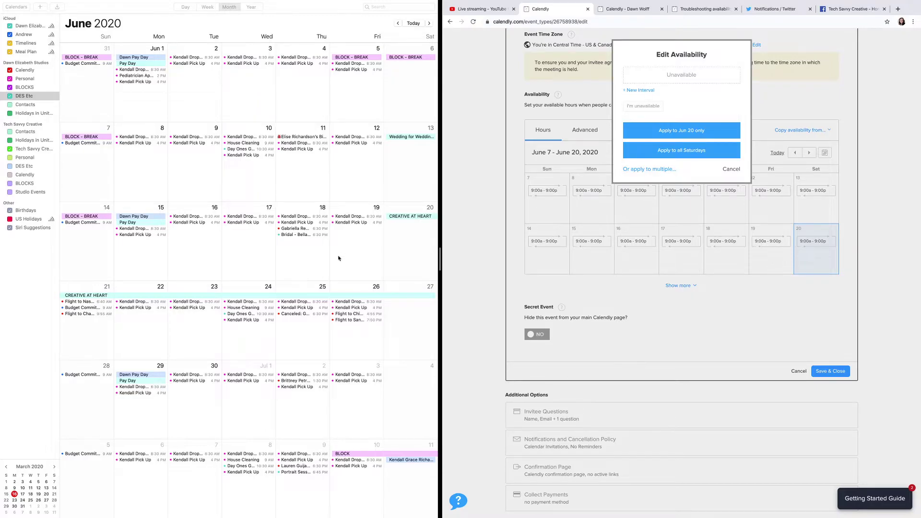
{"action": "left_click", "coordinate": [673, 131]}
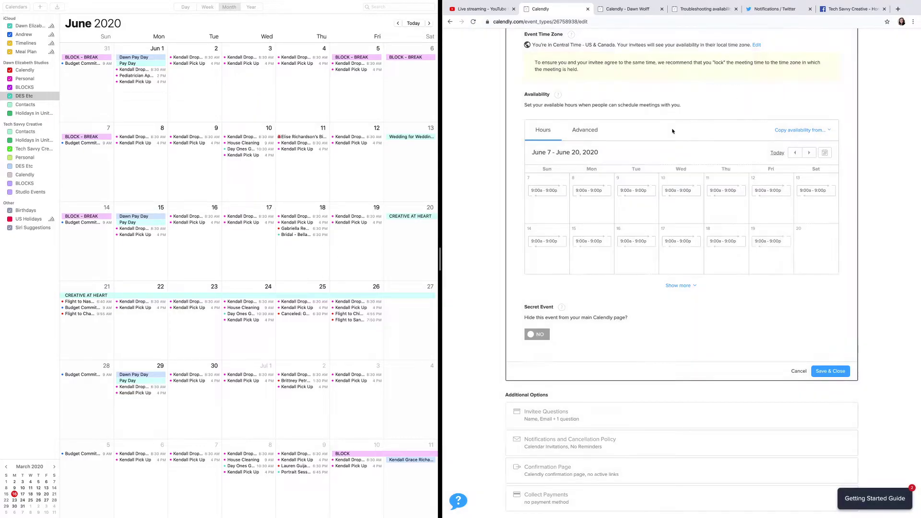
Mark June 21 through June 27 as unavailable by applying the change to multiple specific dates.
{"action": "left_click", "coordinate": [809, 153]}
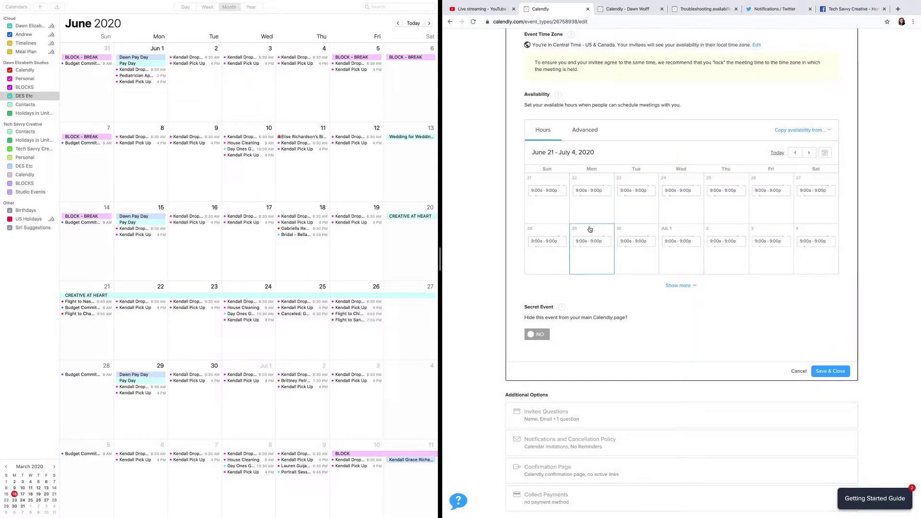
{"action": "left_click", "coordinate": [545, 191]}
{"action": "left_click", "coordinate": [644, 116]}
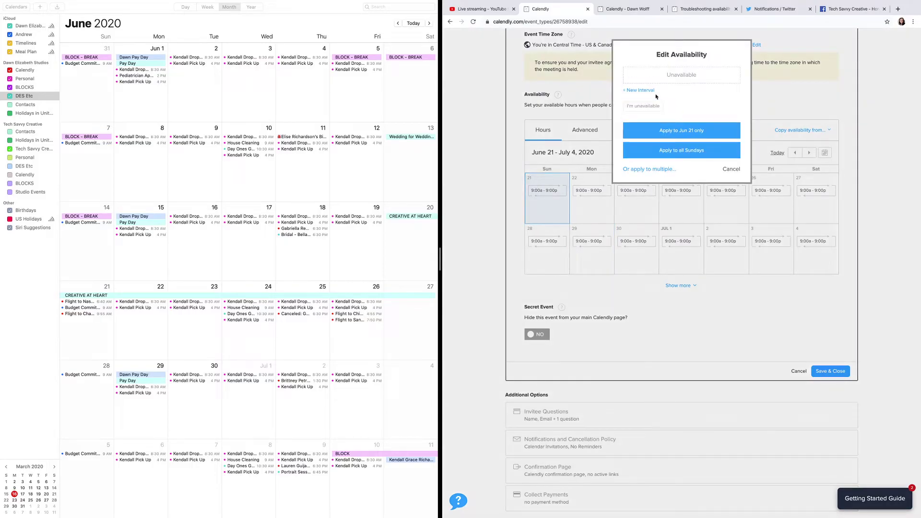
{"action": "left_click", "coordinate": [661, 170]}
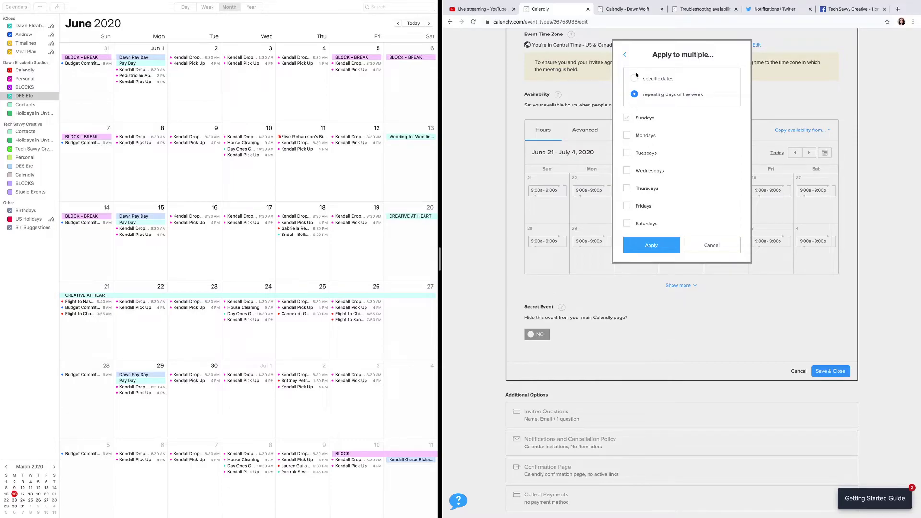
{"action": "left_click", "coordinate": [640, 79]}
{"action": "left_click", "coordinate": [649, 213]}
{"action": "left_click", "coordinate": [665, 211]}
{"action": "left_click", "coordinate": [681, 211]}
{"action": "left_click", "coordinate": [698, 212]}
{"action": "left_click", "coordinate": [715, 211]}
{"action": "left_click", "coordinate": [730, 213]}
{"action": "left_click", "coordinate": [652, 267]}
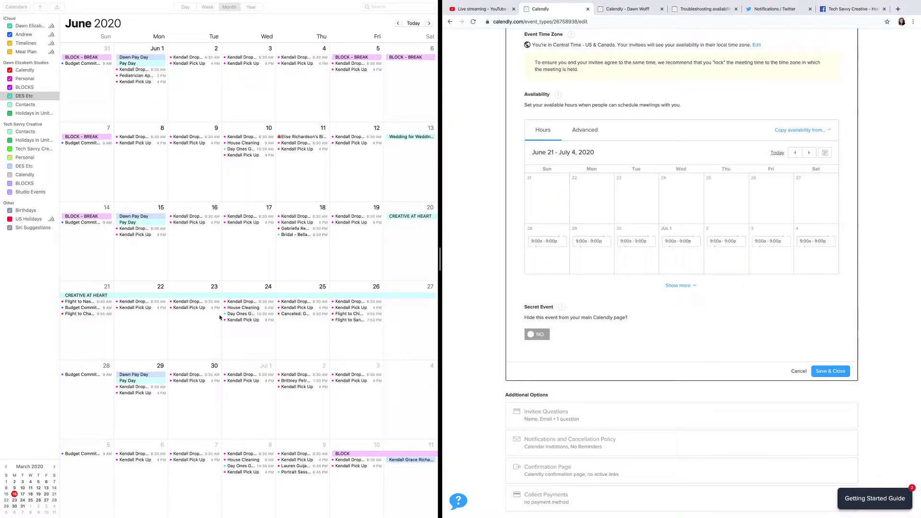
Check July and August against the personal calendar and mark Saturday, August 29 as unavailable for that date only.
{"action": "scroll", "coordinate": [412, 253], "scroll_direction": "down", "scroll_amount": 5}
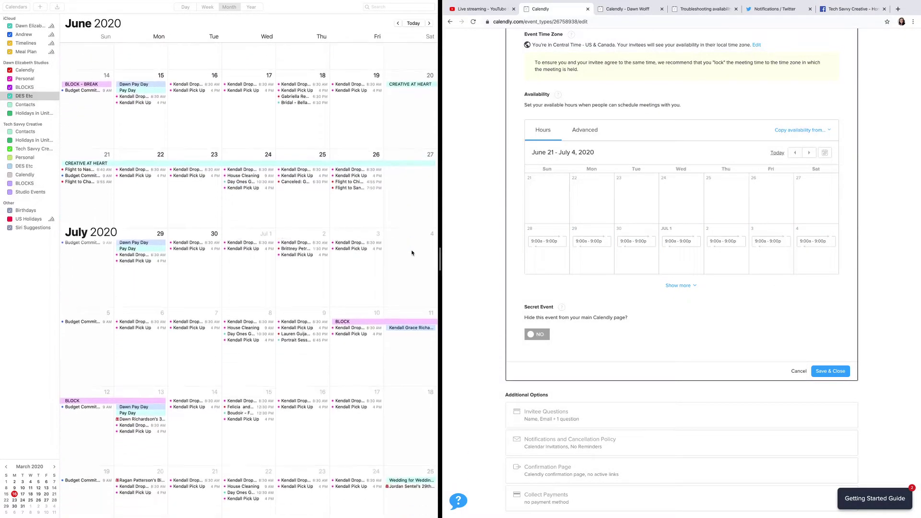
{"action": "scroll", "coordinate": [411, 253], "scroll_direction": "down", "scroll_amount": 2}
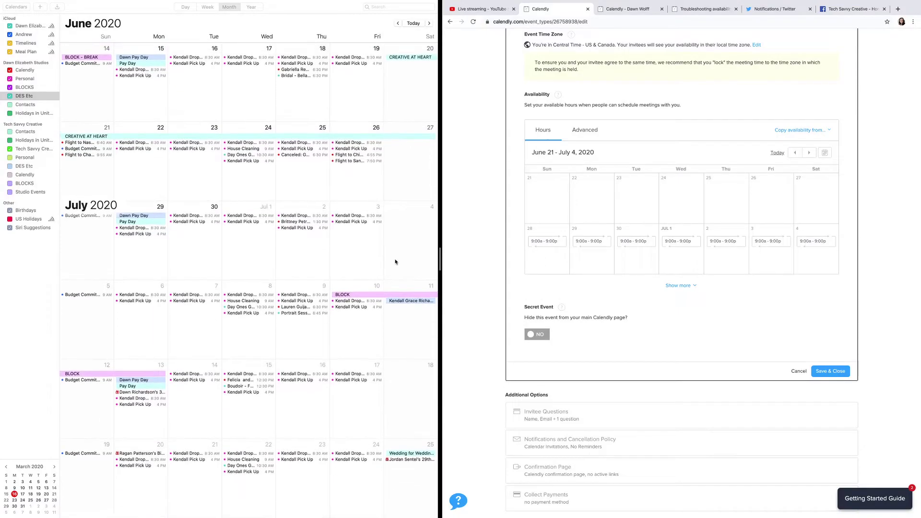
{"action": "left_click", "coordinate": [811, 152]}
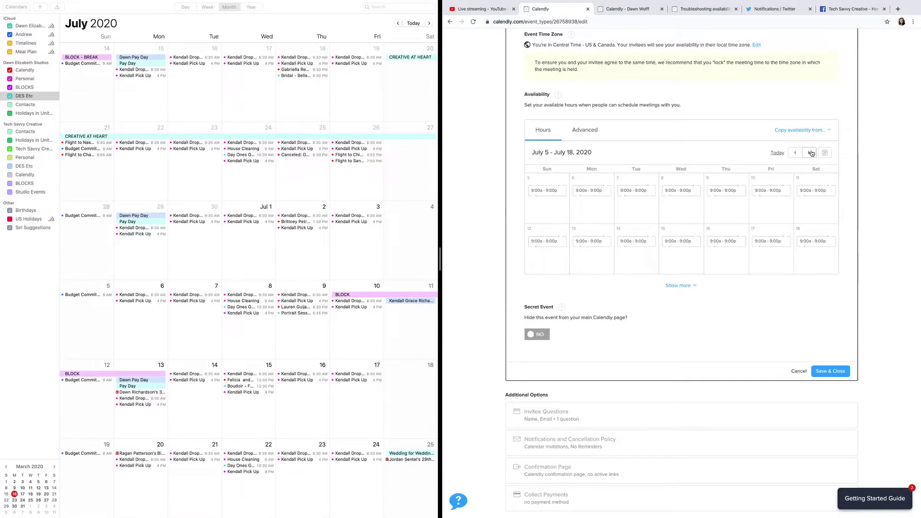
{"action": "scroll", "coordinate": [302, 261], "scroll_direction": "down", "scroll_amount": 3}
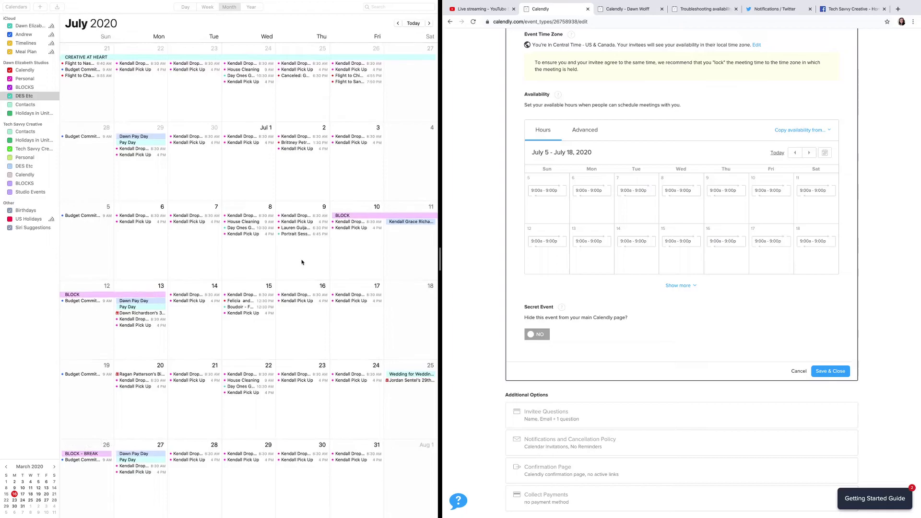
{"action": "left_click", "coordinate": [809, 153]}
{"action": "scroll", "coordinate": [276, 413], "scroll_direction": "down", "scroll_amount": 3}
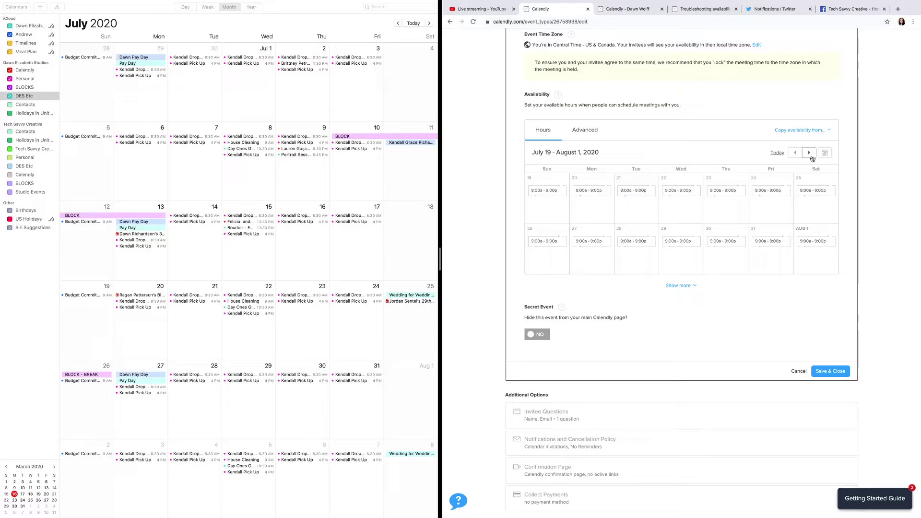
{"action": "left_click", "coordinate": [810, 153]}
{"action": "scroll", "coordinate": [253, 329], "scroll_direction": "down", "scroll_amount": 5}
{"action": "left_click", "coordinate": [808, 154]}
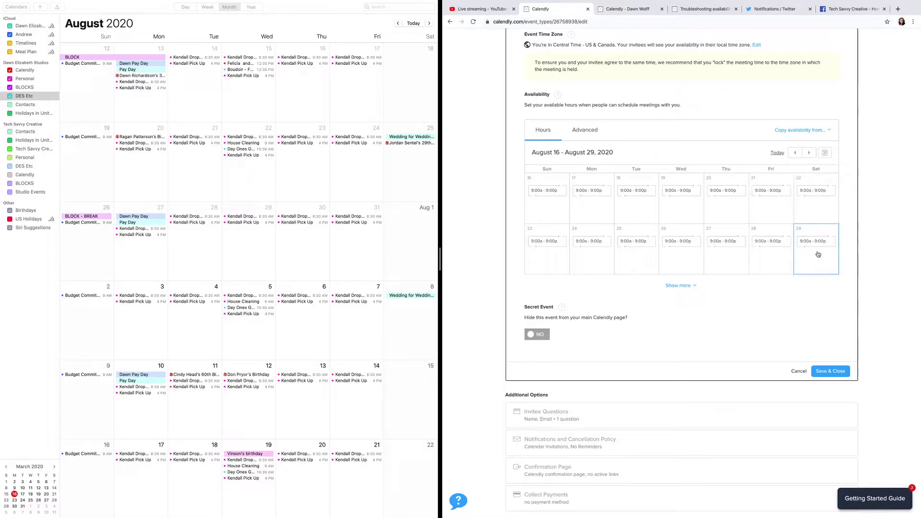
{"action": "left_click", "coordinate": [823, 253]}
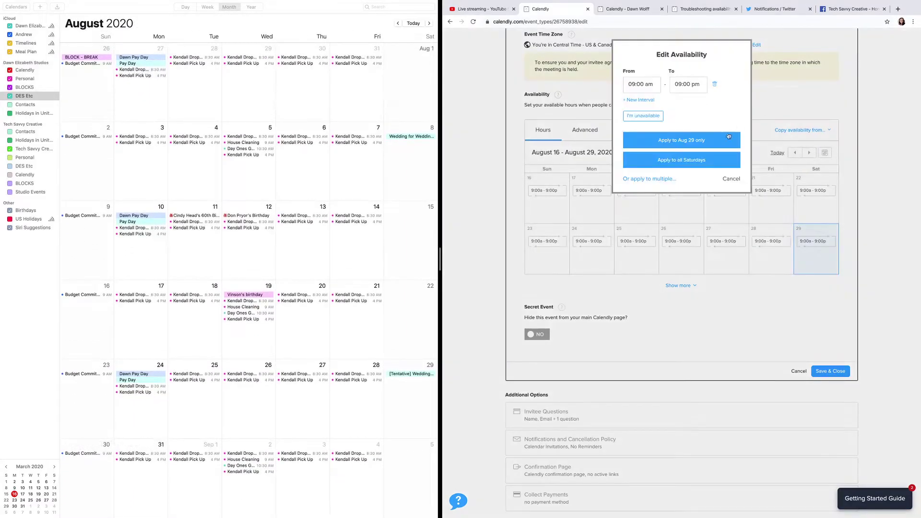
{"action": "left_click", "coordinate": [642, 116]}
{"action": "left_click", "coordinate": [689, 131]}
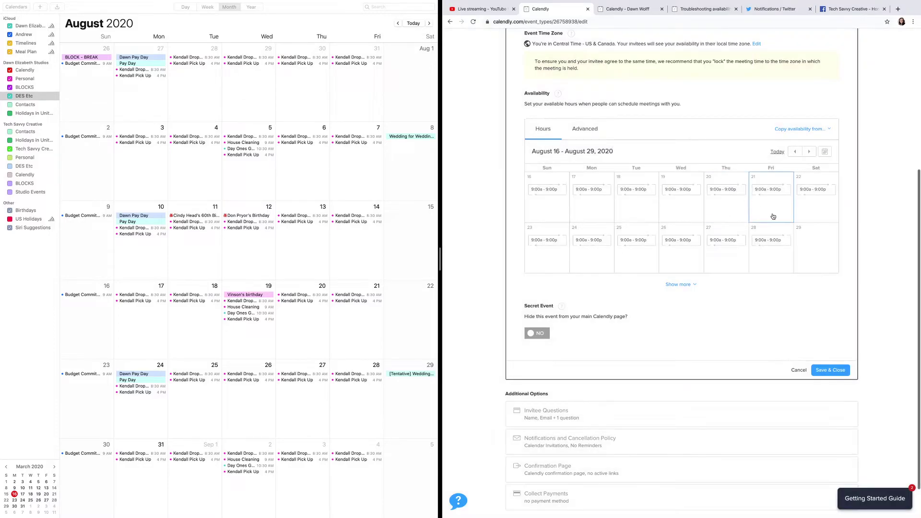
Check September against the personal calendar and mark September 14 through 19 as unavailable by applying the change to multiple specific dates.
{"action": "scroll", "coordinate": [393, 319], "scroll_direction": "down", "scroll_amount": 2}
{"action": "scroll", "coordinate": [393, 322], "scroll_direction": "down", "scroll_amount": 5}
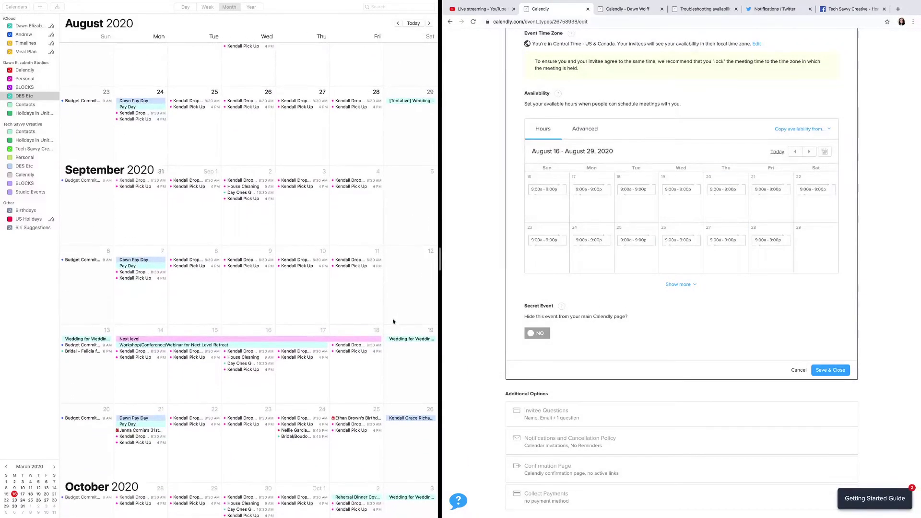
{"action": "left_click", "coordinate": [808, 153]}
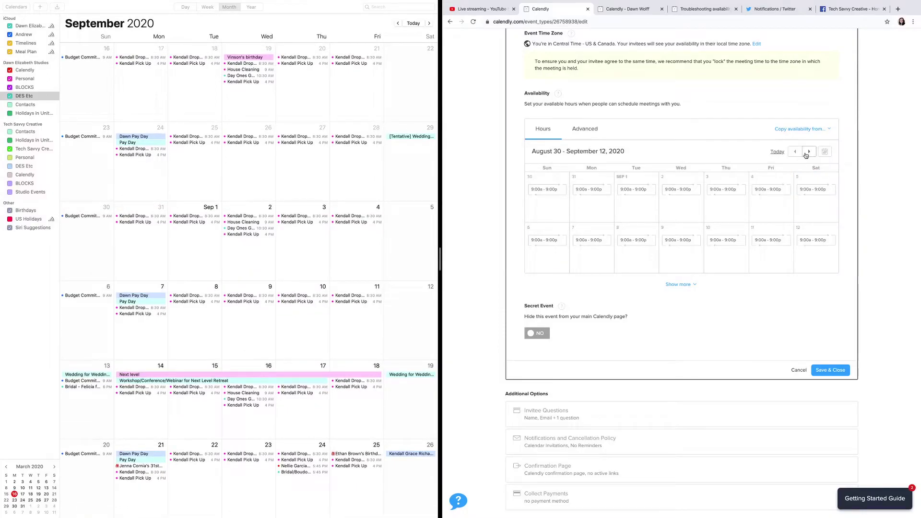
{"action": "left_click", "coordinate": [809, 152]}
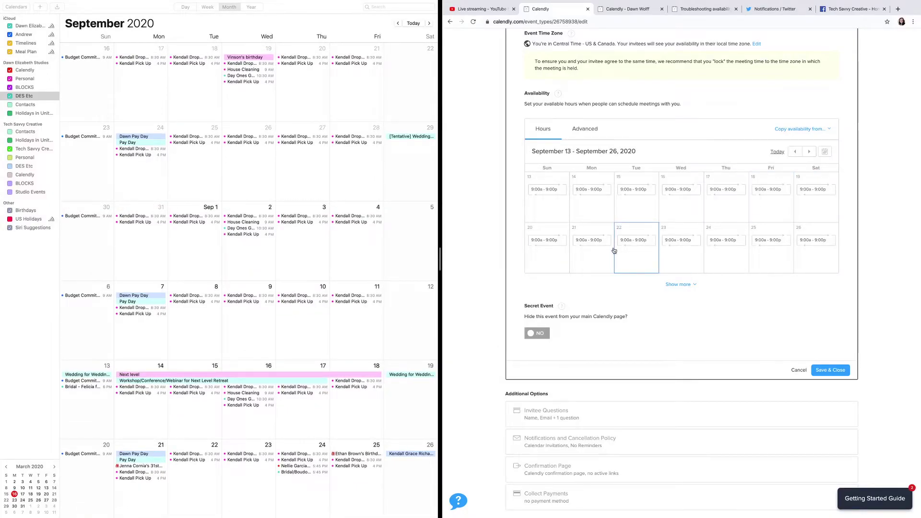
{"action": "left_click", "coordinate": [597, 189]}
{"action": "left_click", "coordinate": [633, 120]}
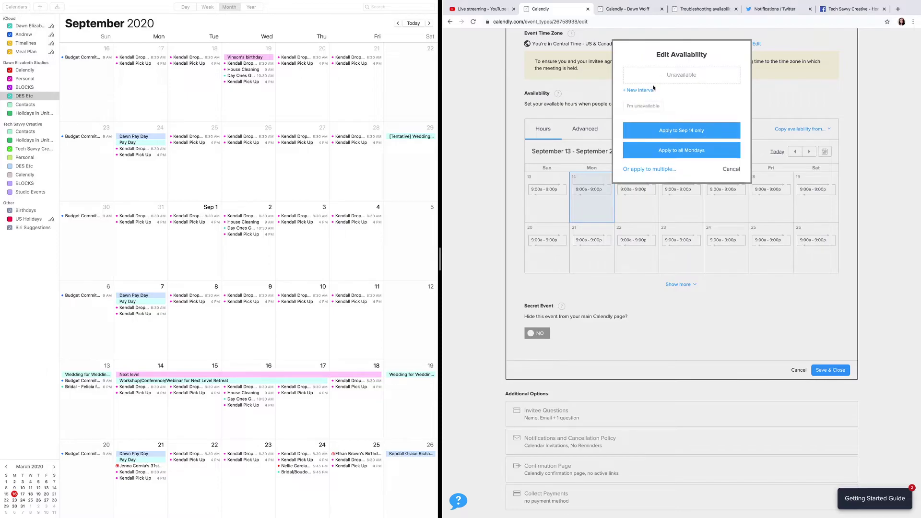
{"action": "left_click", "coordinate": [648, 169]}
{"action": "left_click", "coordinate": [653, 80]}
{"action": "left_click", "coordinate": [665, 200]}
{"action": "left_click", "coordinate": [682, 199]}
{"action": "left_click", "coordinate": [698, 199]}
{"action": "left_click", "coordinate": [714, 201]}
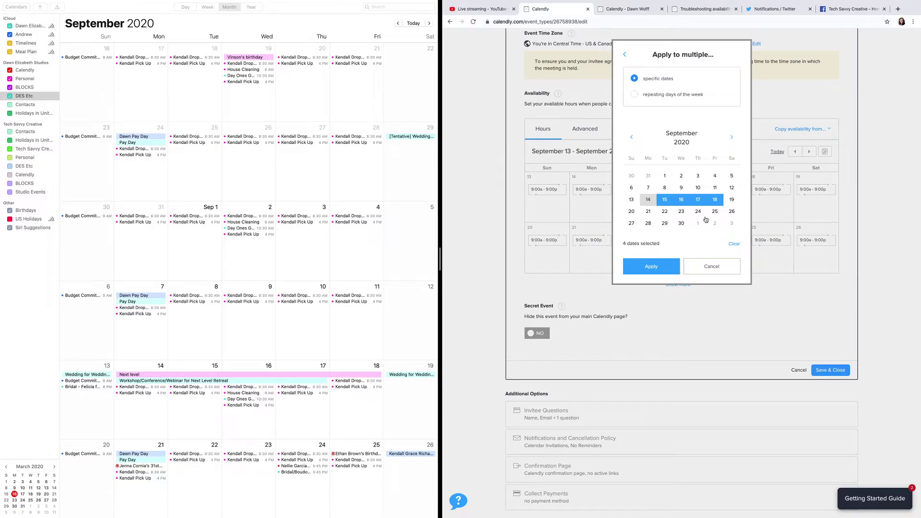
{"action": "left_click", "coordinate": [731, 199]}
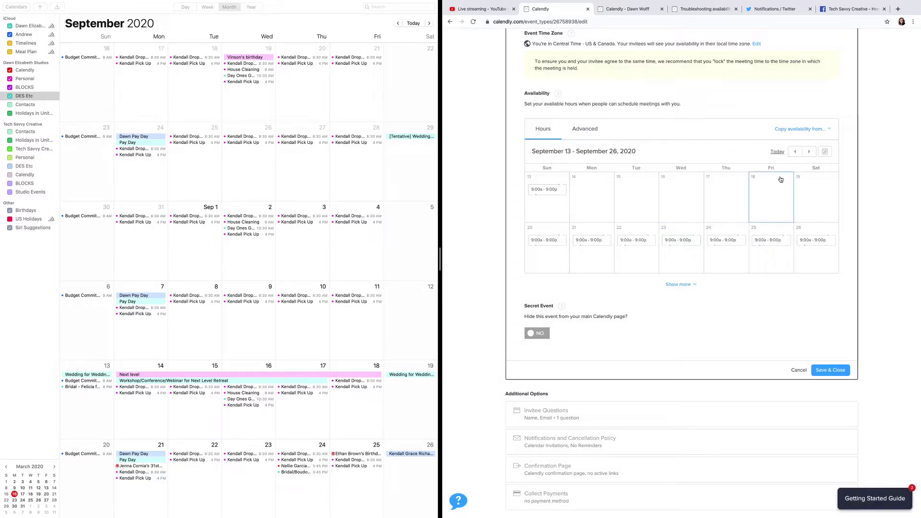
Check late September through early November 2020 in the personal calendar for dates to block in the event availability.
{"action": "scroll", "coordinate": [220, 336], "scroll_direction": "down", "scroll_amount": 4}
{"action": "scroll", "coordinate": [220, 336], "scroll_direction": "down", "scroll_amount": 4}
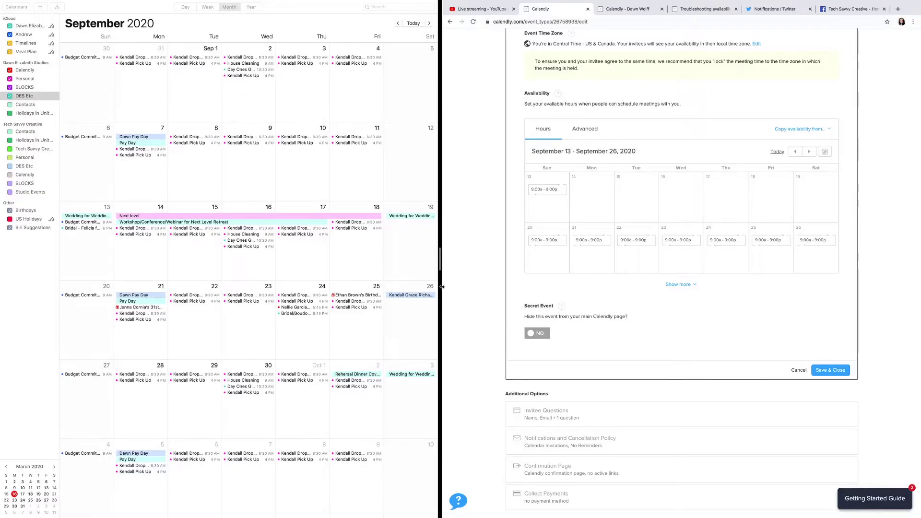
{"action": "scroll", "coordinate": [426, 286], "scroll_direction": "down", "scroll_amount": 4}
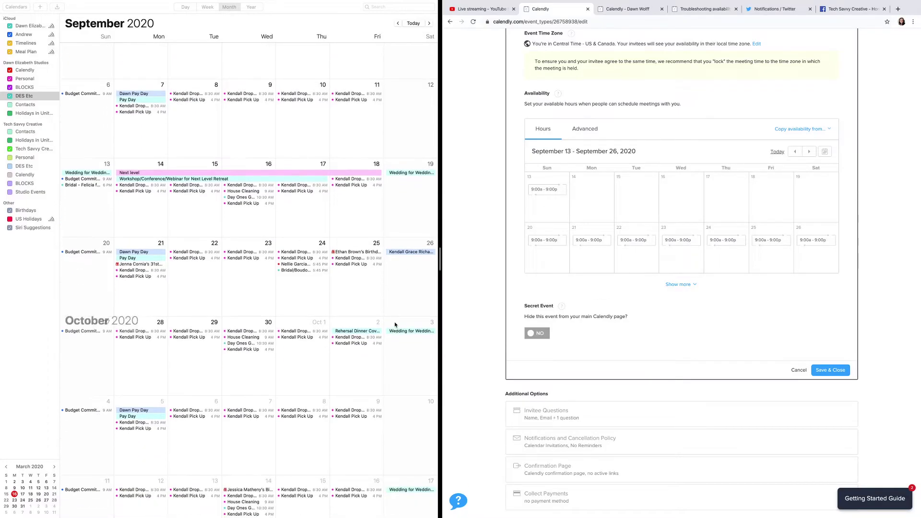
{"action": "left_click", "coordinate": [810, 153]}
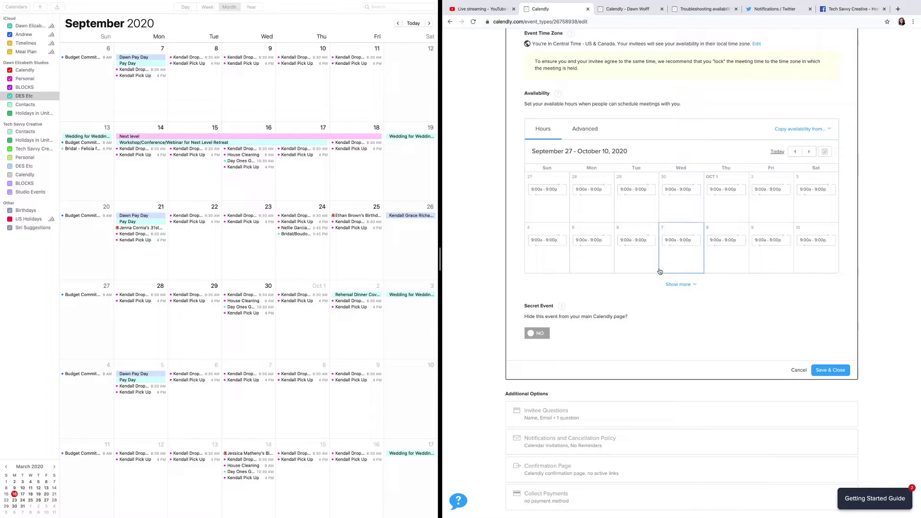
{"action": "scroll", "coordinate": [268, 245], "scroll_direction": "down", "scroll_amount": 6}
{"action": "scroll", "coordinate": [268, 244], "scroll_direction": "down", "scroll_amount": 5}
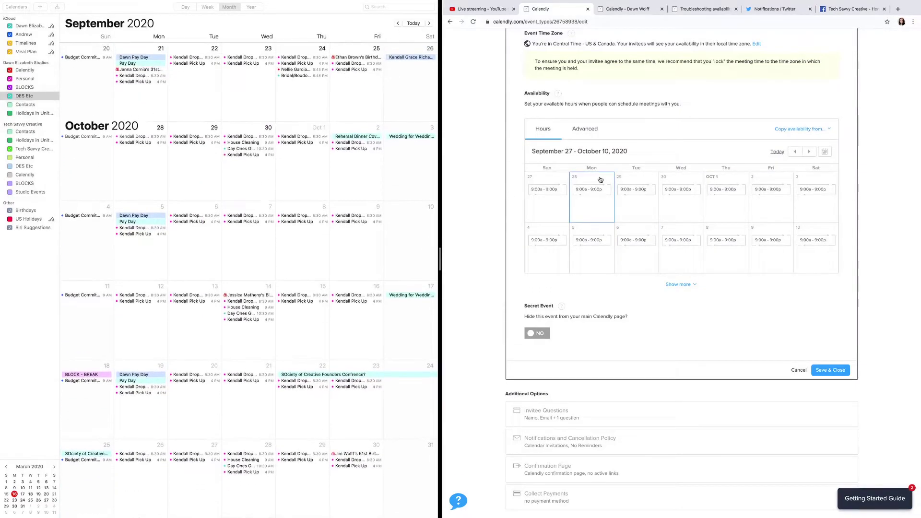
{"action": "scroll", "coordinate": [298, 356], "scroll_direction": "down", "scroll_amount": 6}
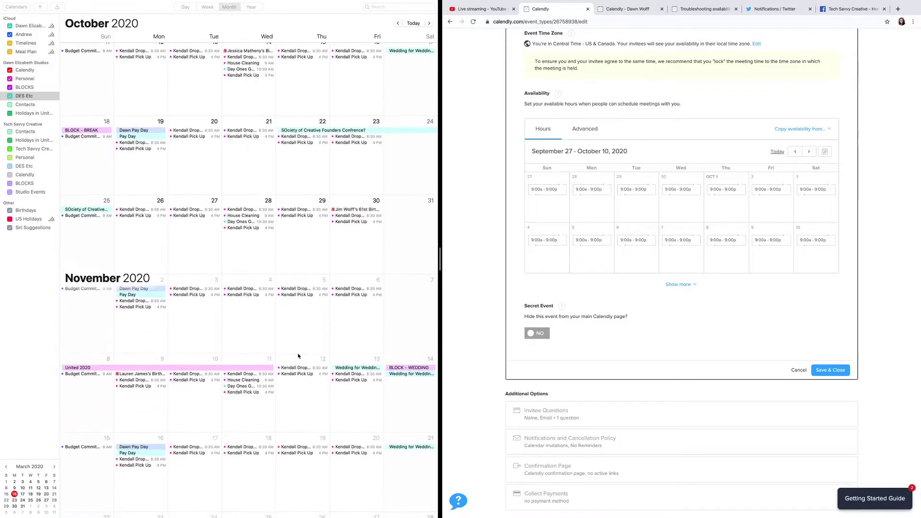
Mark November 8 through 14, 2020 as unavailable by applying the change to multiple specific dates.
{"action": "left_click", "coordinate": [809, 151]}
{"action": "left_click", "coordinate": [809, 152]}
{"action": "left_click", "coordinate": [810, 151]}
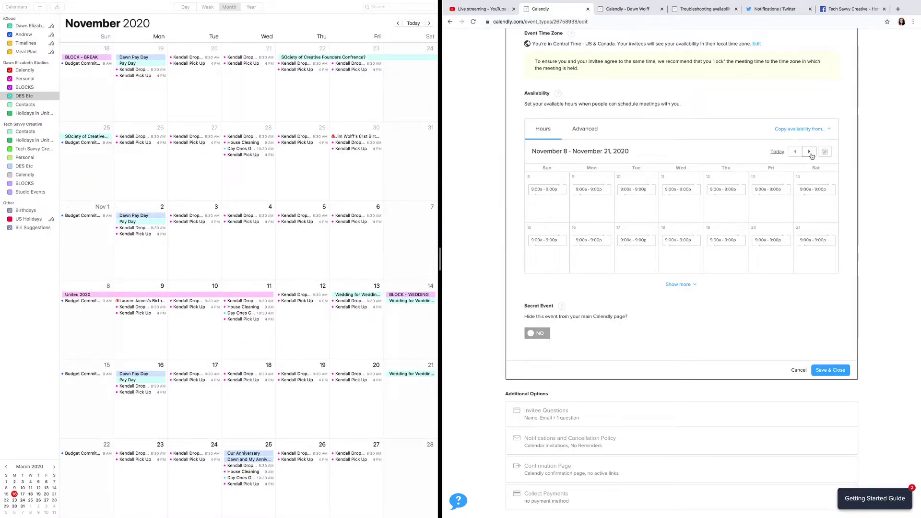
{"action": "left_click", "coordinate": [553, 200]}
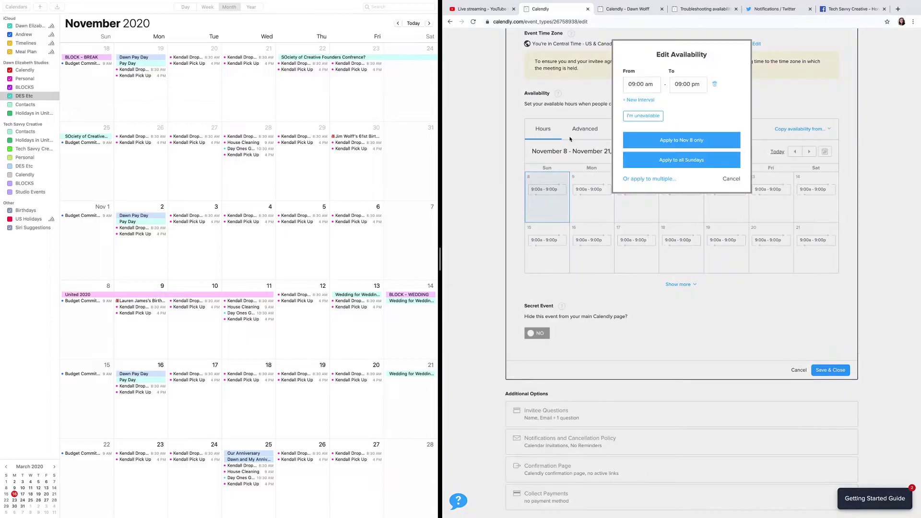
{"action": "left_click", "coordinate": [635, 117]}
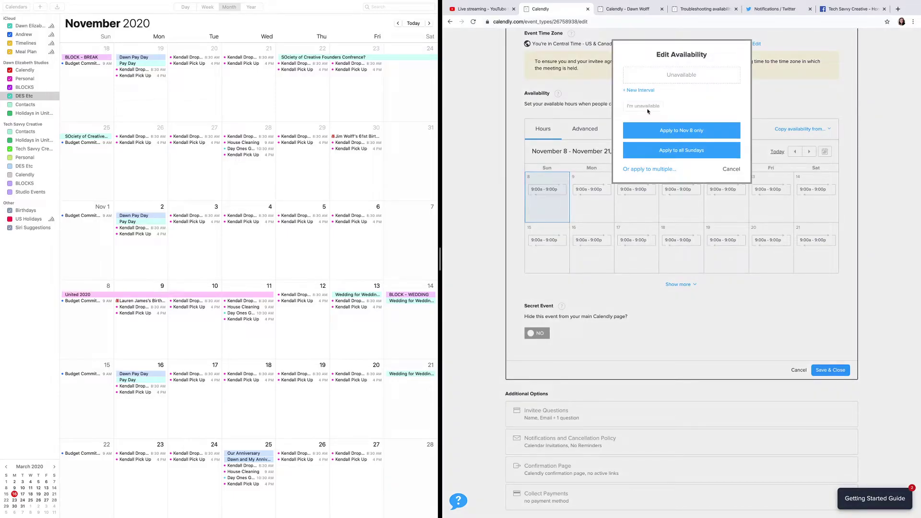
{"action": "left_click", "coordinate": [655, 170]}
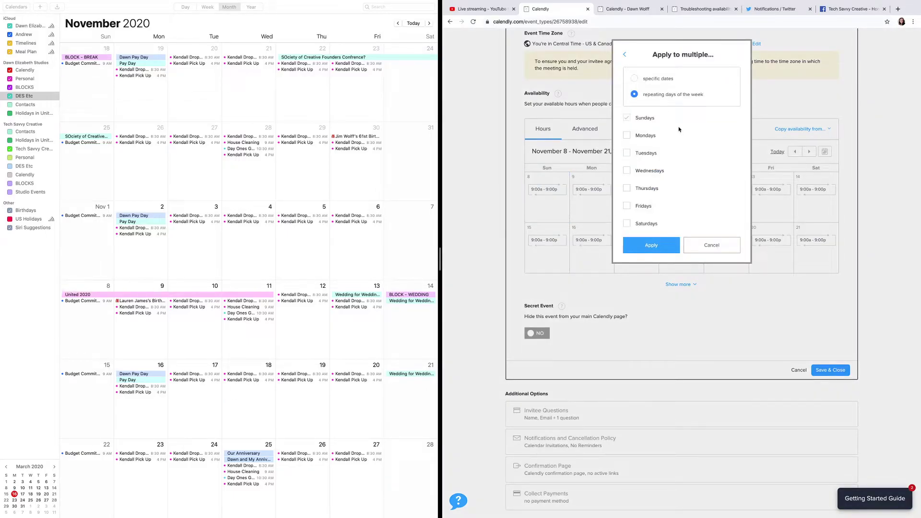
{"action": "left_click", "coordinate": [651, 80]}
{"action": "left_click", "coordinate": [650, 181]}
{"action": "left_click", "coordinate": [649, 181]}
{"action": "left_click", "coordinate": [648, 188]}
{"action": "left_click", "coordinate": [665, 188]}
{"action": "left_click", "coordinate": [681, 188]}
{"action": "left_click", "coordinate": [698, 188]}
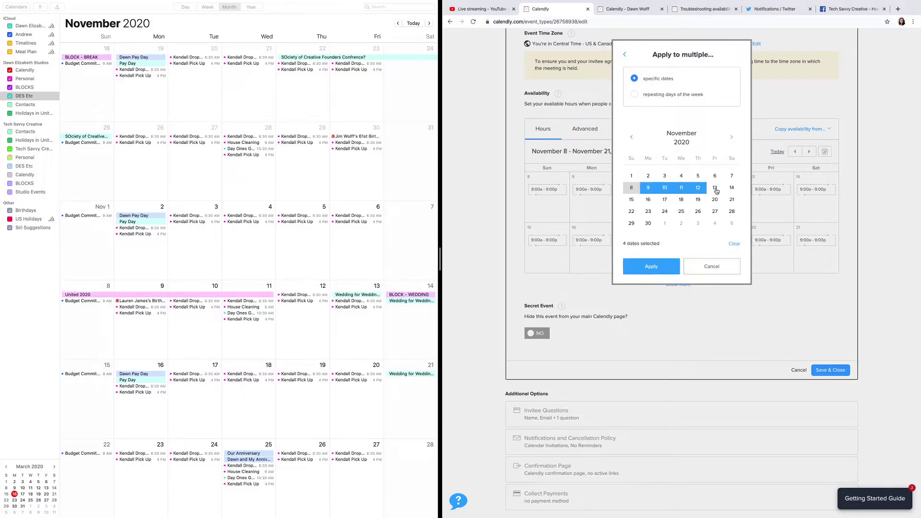
{"action": "left_click", "coordinate": [662, 270]}
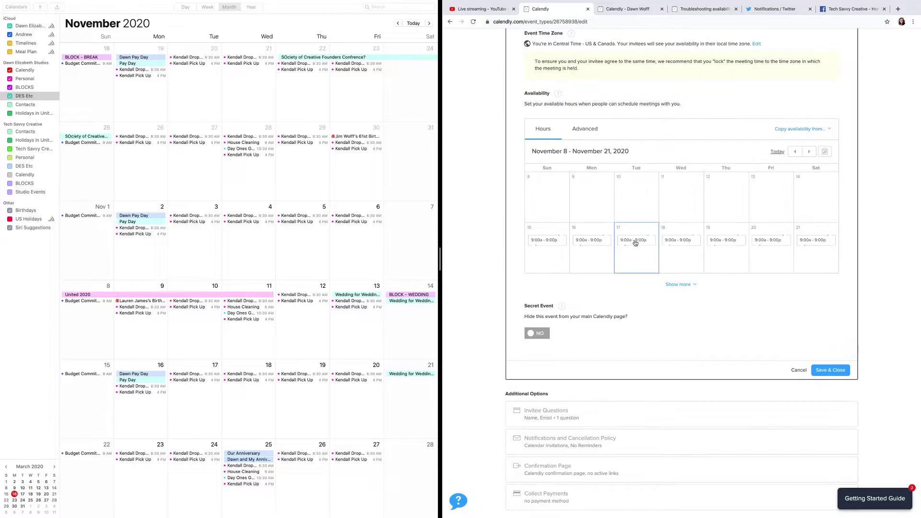
Compare the event availability from late November 2020 to mid-January 2021 with the personal calendar, and check the calendar through March 2021.
{"action": "scroll", "coordinate": [242, 278], "scroll_direction": "down", "scroll_amount": 3}
{"action": "scroll", "coordinate": [242, 277], "scroll_direction": "down", "scroll_amount": 5}
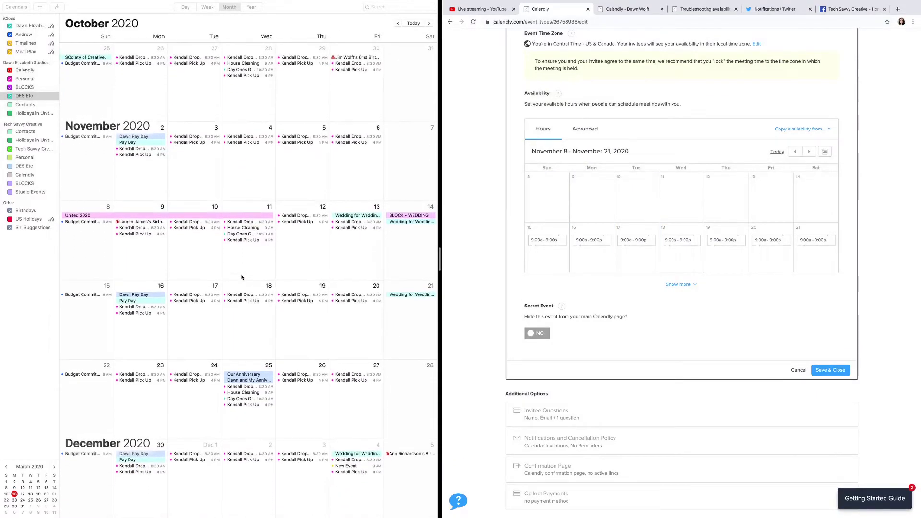
{"action": "scroll", "coordinate": [242, 277], "scroll_direction": "down", "scroll_amount": 5}
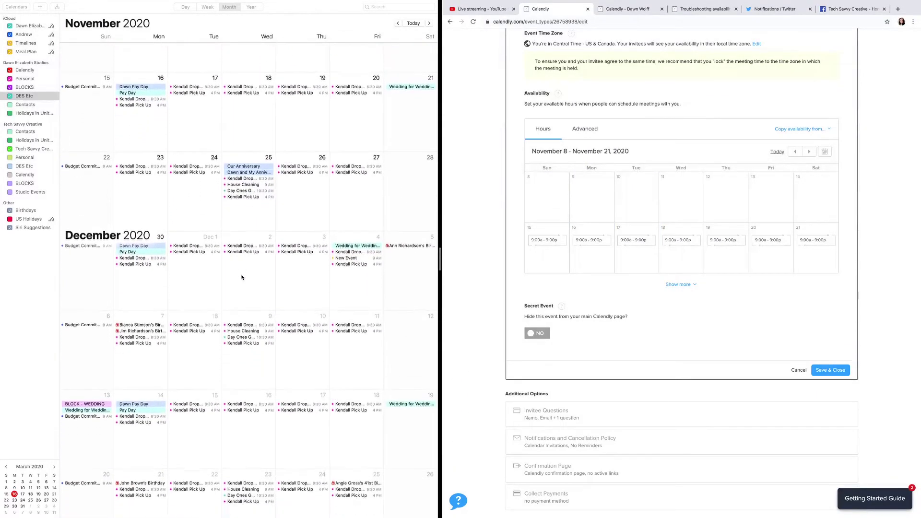
{"action": "scroll", "coordinate": [241, 277], "scroll_direction": "down", "scroll_amount": 5}
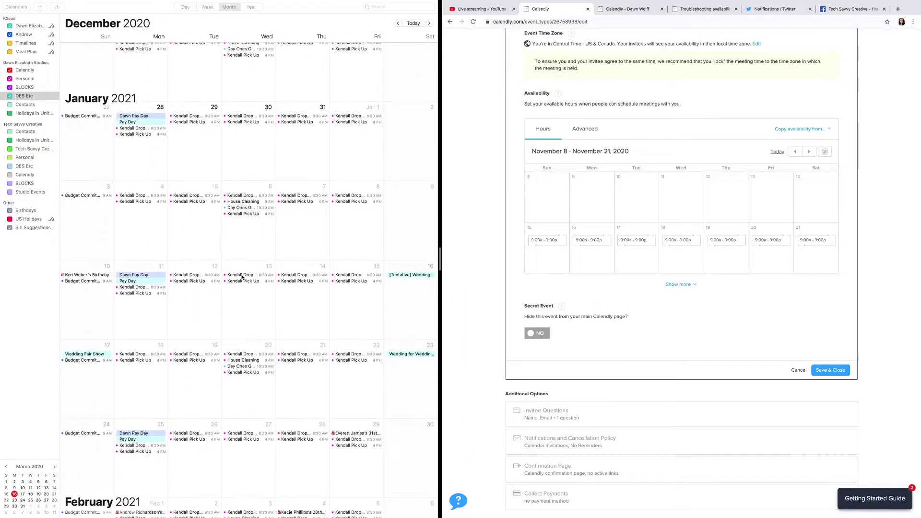
{"action": "left_click", "coordinate": [816, 152]}
{"action": "left_click", "coordinate": [816, 152]}
{"action": "scroll", "coordinate": [340, 261], "scroll_direction": "down", "scroll_amount": 2}
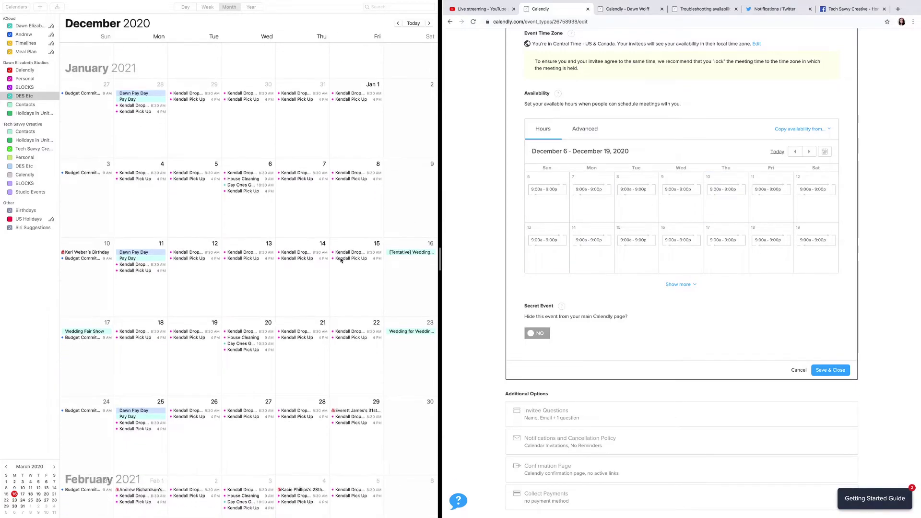
{"action": "scroll", "coordinate": [341, 260], "scroll_direction": "down", "scroll_amount": 2}
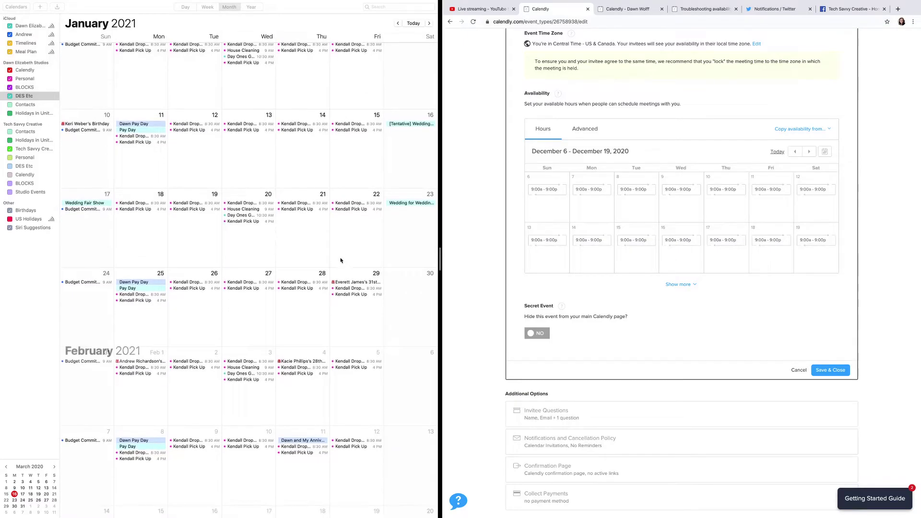
{"action": "left_click", "coordinate": [810, 151]}
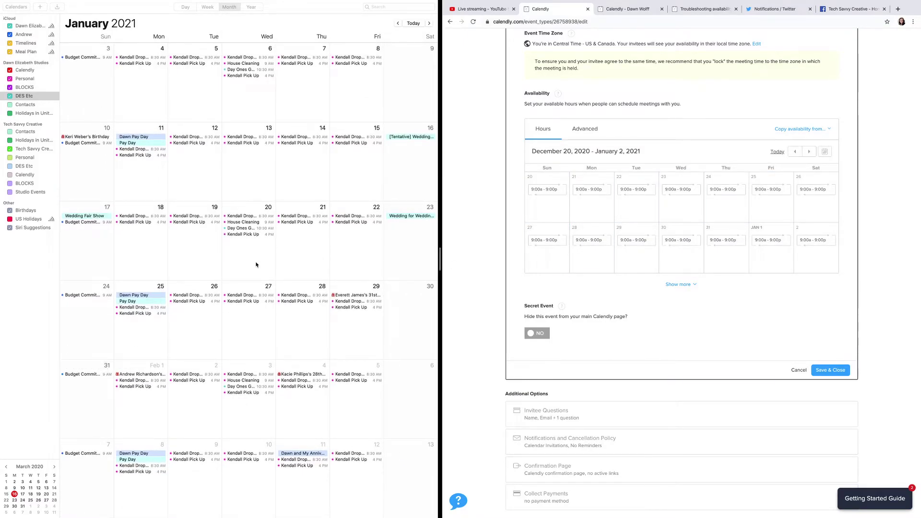
{"action": "scroll", "coordinate": [256, 264], "scroll_direction": "down", "scroll_amount": 2}
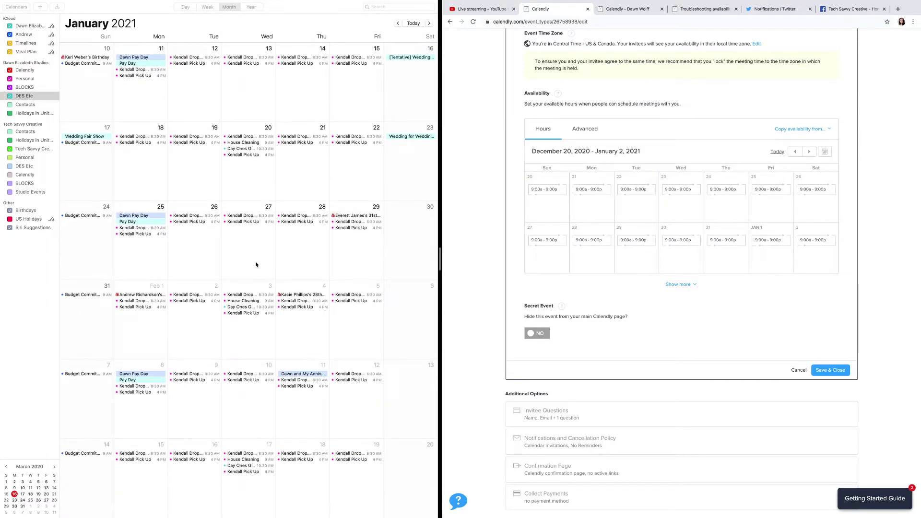
{"action": "scroll", "coordinate": [257, 265], "scroll_direction": "down", "scroll_amount": 6}
{"action": "scroll", "coordinate": [256, 264], "scroll_direction": "down", "scroll_amount": 4}
{"action": "scroll", "coordinate": [256, 265], "scroll_direction": "down", "scroll_amount": 2}
{"action": "left_click", "coordinate": [810, 152]}
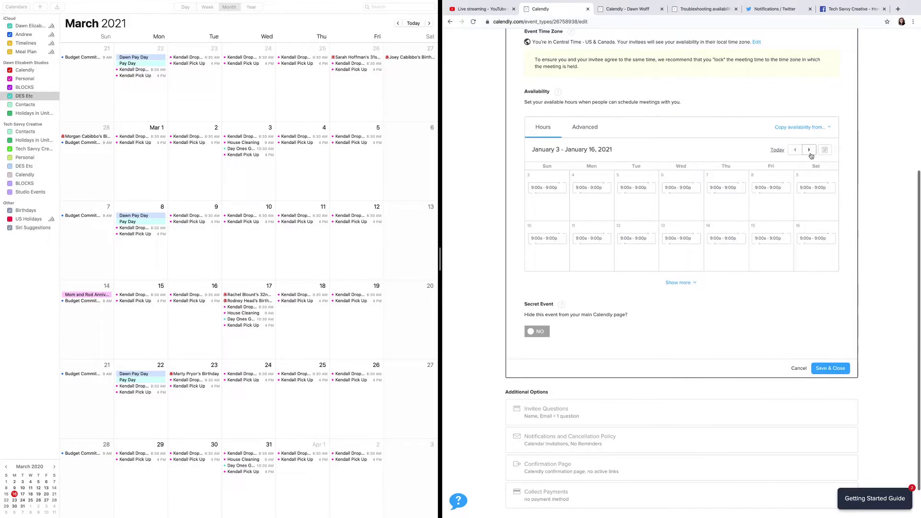
Check April through November 2021 in the personal calendar for conflicts and save the event's booking settings.
{"action": "scroll", "coordinate": [269, 208], "scroll_direction": "down", "scroll_amount": 4}
{"action": "scroll", "coordinate": [269, 208], "scroll_direction": "down", "scroll_amount": 10}
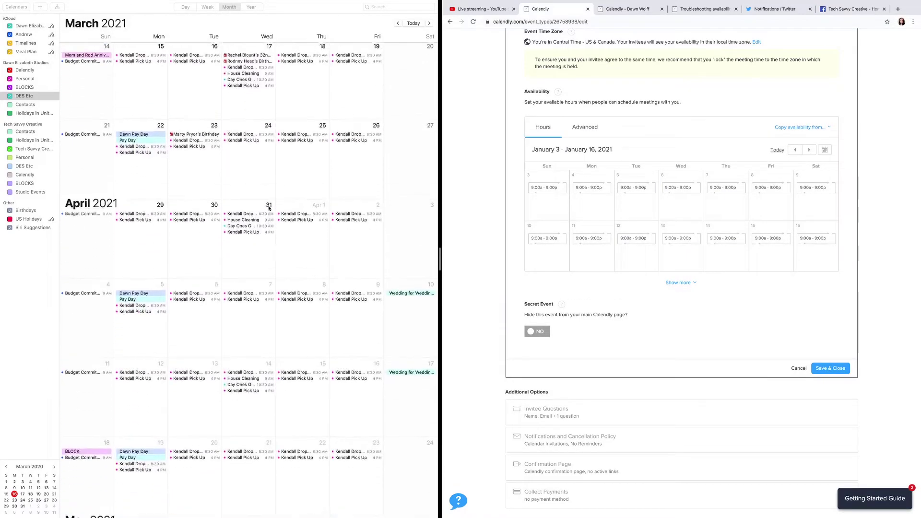
{"action": "scroll", "coordinate": [269, 208], "scroll_direction": "down", "scroll_amount": 2}
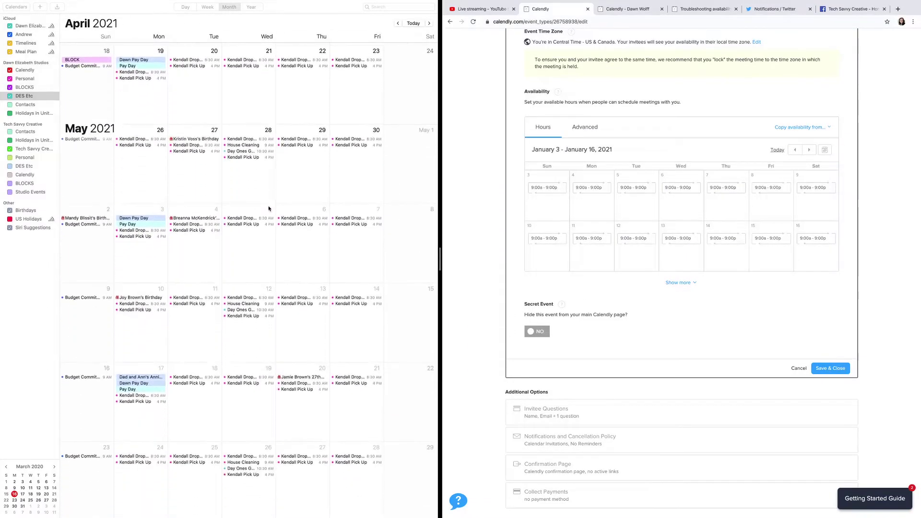
{"action": "scroll", "coordinate": [269, 209], "scroll_direction": "down", "scroll_amount": 6}
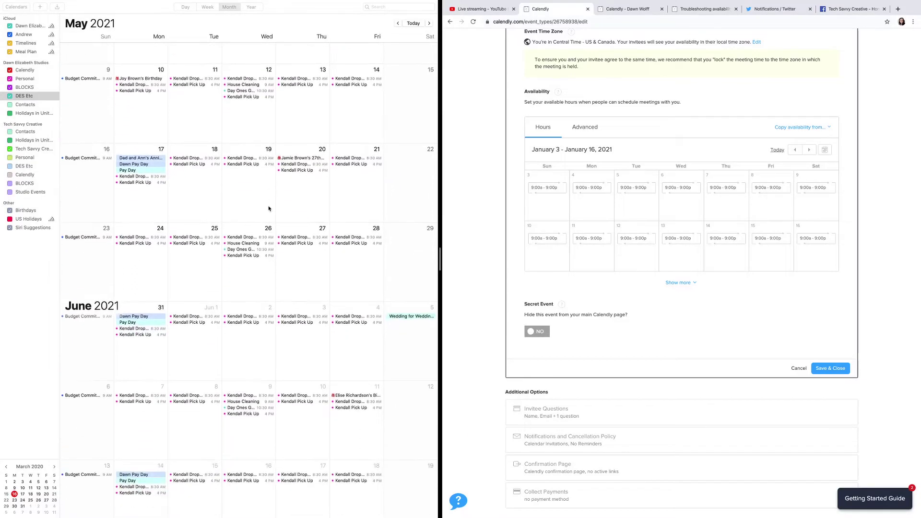
{"action": "scroll", "coordinate": [269, 209], "scroll_direction": "down", "scroll_amount": 14}
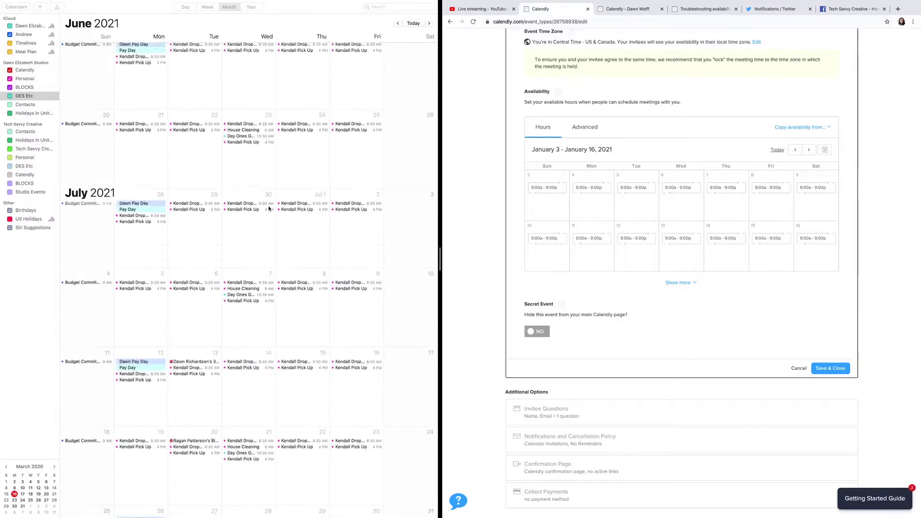
{"action": "scroll", "coordinate": [268, 208], "scroll_direction": "down", "scroll_amount": 6}
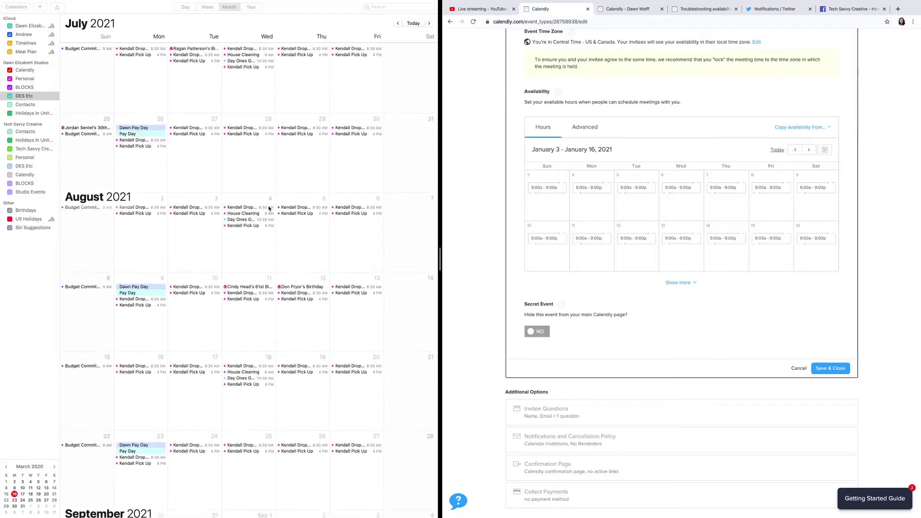
{"action": "scroll", "coordinate": [269, 209], "scroll_direction": "down", "scroll_amount": 10}
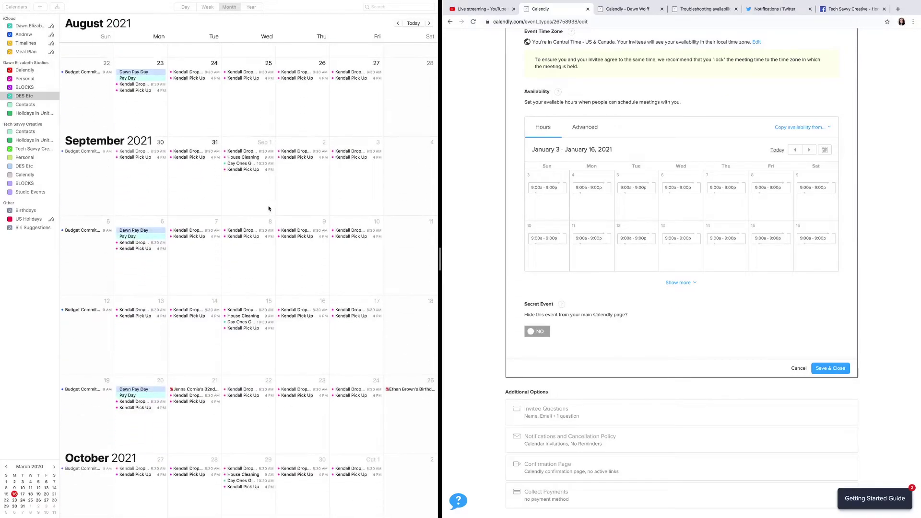
{"action": "scroll", "coordinate": [269, 208], "scroll_direction": "down", "scroll_amount": 12}
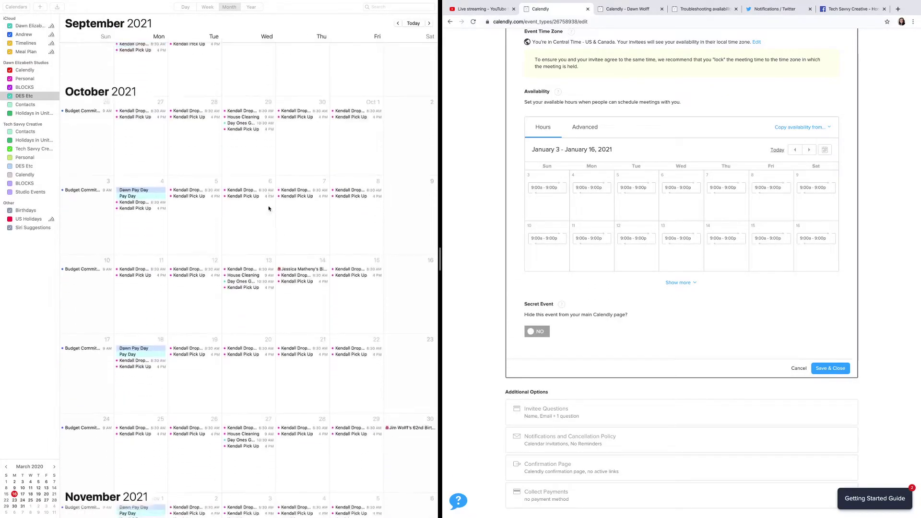
{"action": "scroll", "coordinate": [269, 208], "scroll_direction": "down", "scroll_amount": 6}
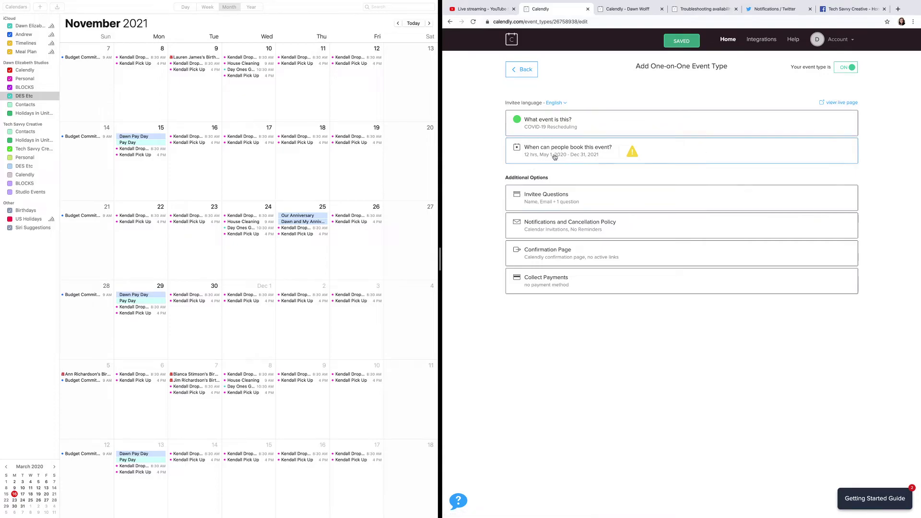
Lock the event time zone to Central Time - US & Canada and save the booking settings.
{"action": "left_click", "coordinate": [629, 152]}
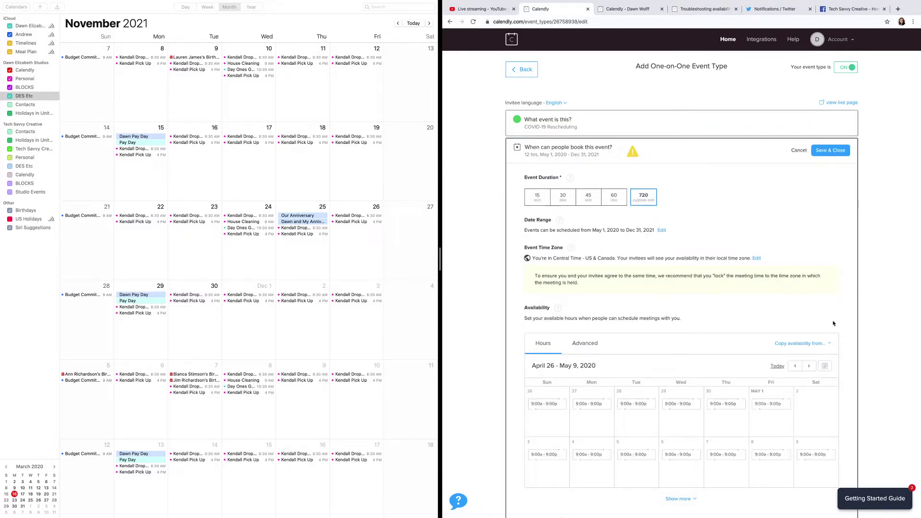
{"action": "left_click", "coordinate": [757, 258]}
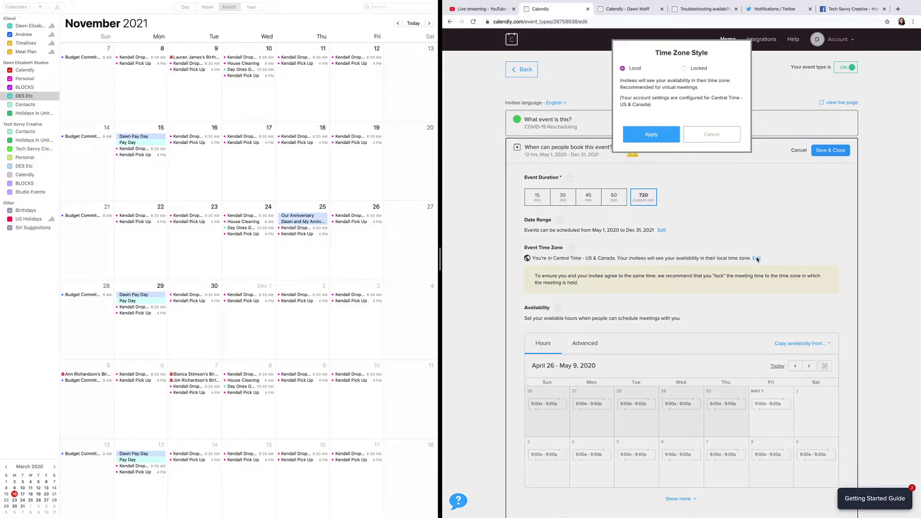
{"action": "left_click", "coordinate": [698, 70]}
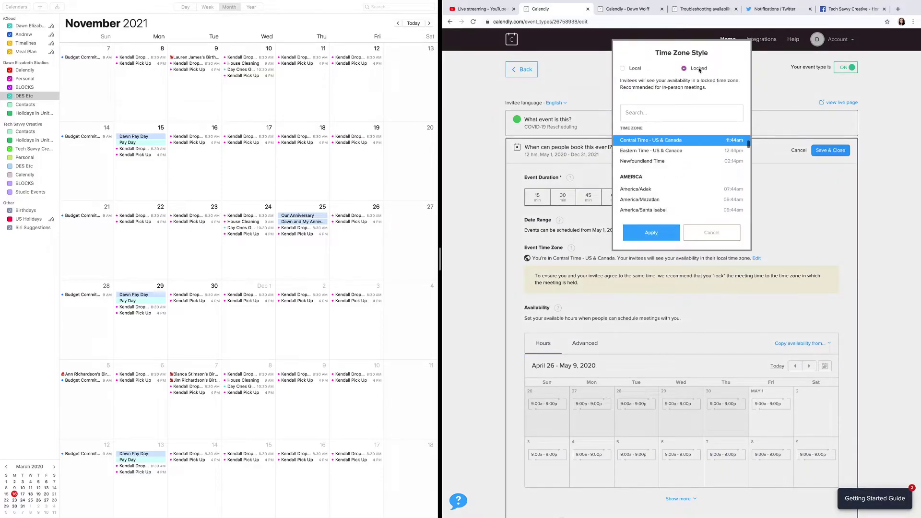
{"action": "left_click", "coordinate": [637, 235]}
{"action": "left_click", "coordinate": [831, 149]}
View the live COVID-19 Rescheduling booking page and examine the available dates from May through December 2020.
{"action": "left_click", "coordinate": [856, 101]}
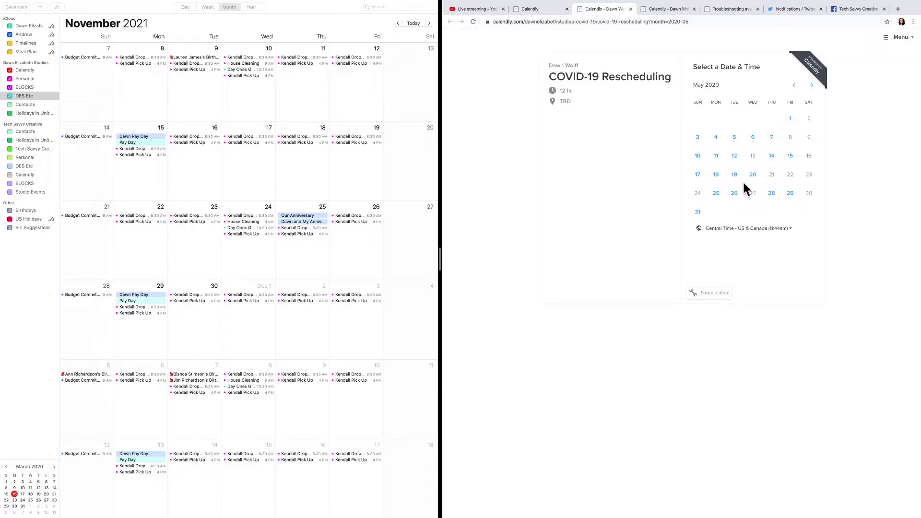
{"action": "left_click", "coordinate": [812, 85]}
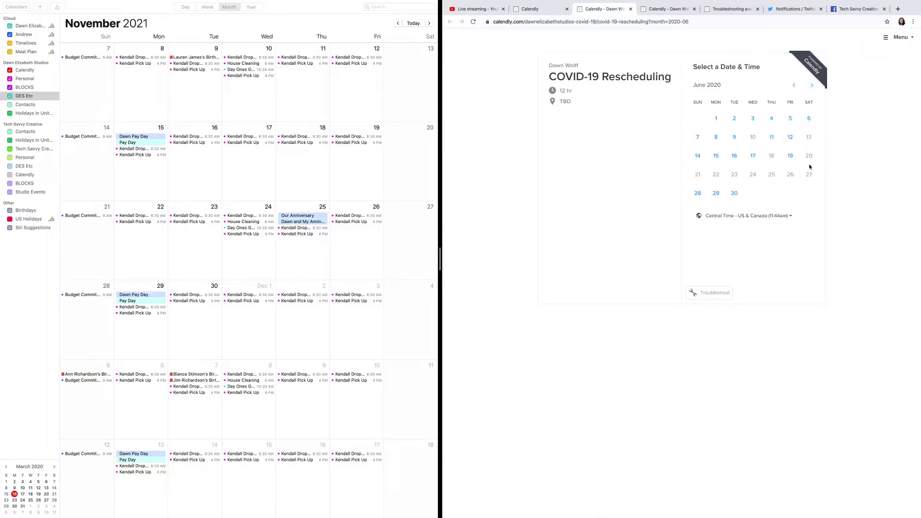
{"action": "left_click", "coordinate": [812, 86]}
{"action": "left_click", "coordinate": [810, 89]}
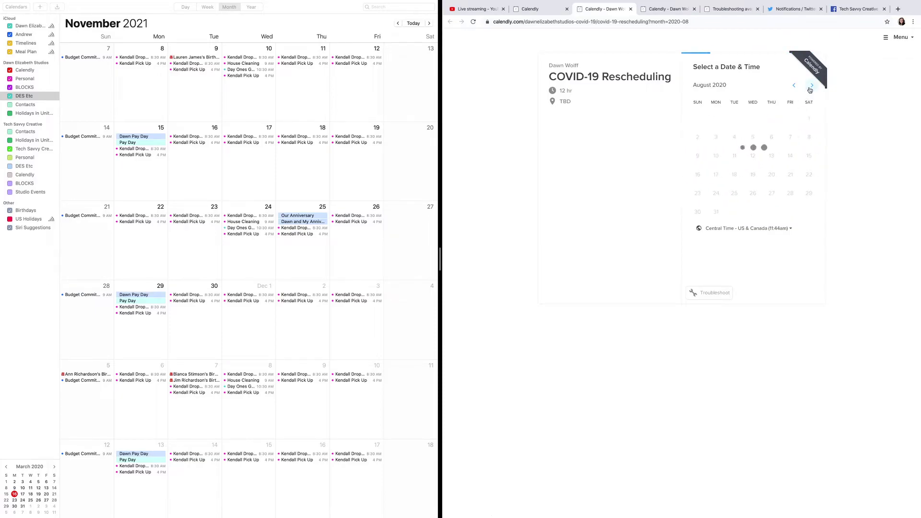
{"action": "left_click", "coordinate": [810, 90]}
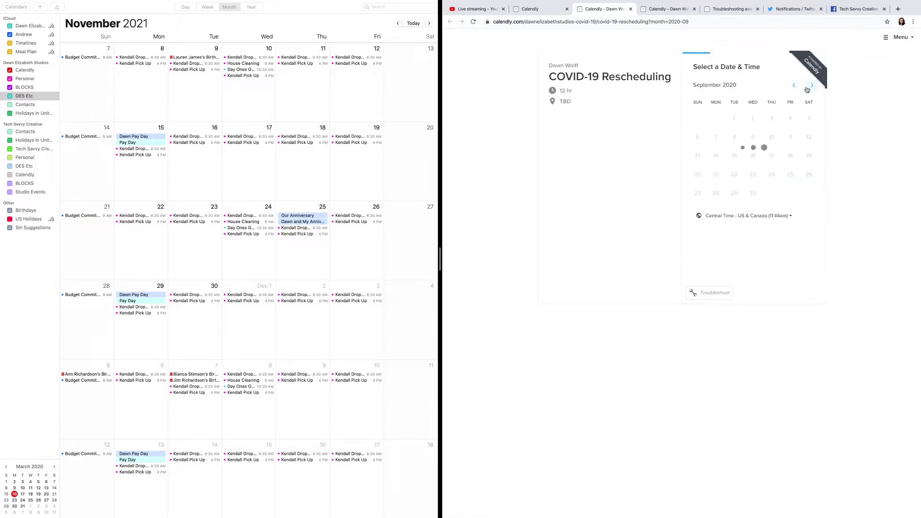
{"action": "left_click", "coordinate": [811, 89]}
{"action": "left_click", "coordinate": [811, 89]}
{"action": "left_click", "coordinate": [811, 90]}
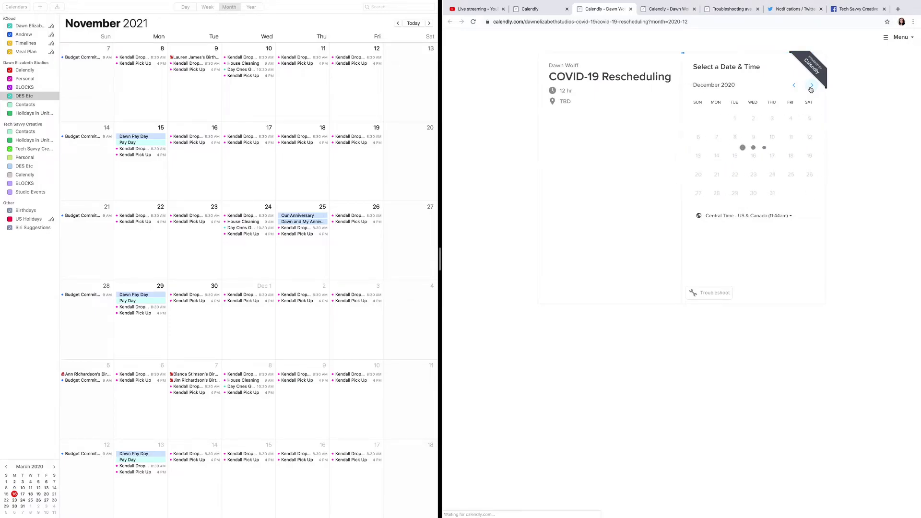
Examine the booking page's available dates from January through May 2021, and return to August 2020.
{"action": "left_click", "coordinate": [811, 89]}
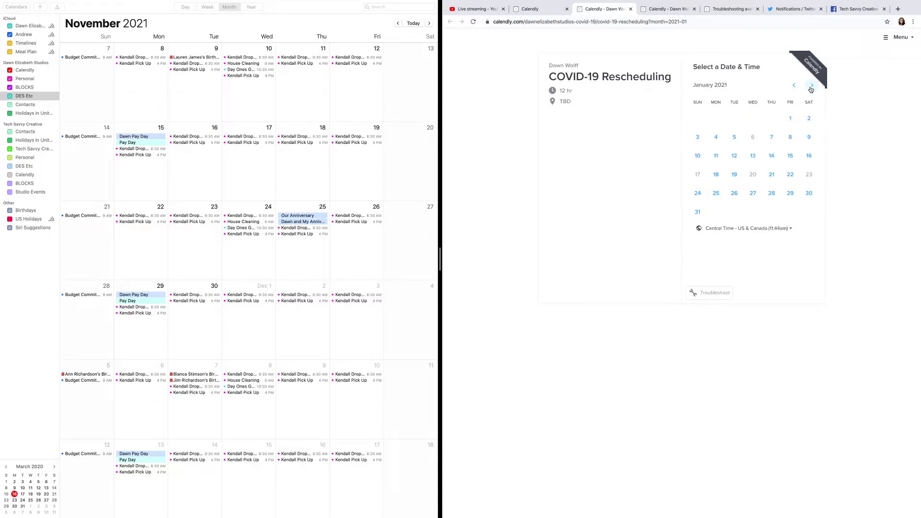
{"action": "left_click", "coordinate": [811, 89]}
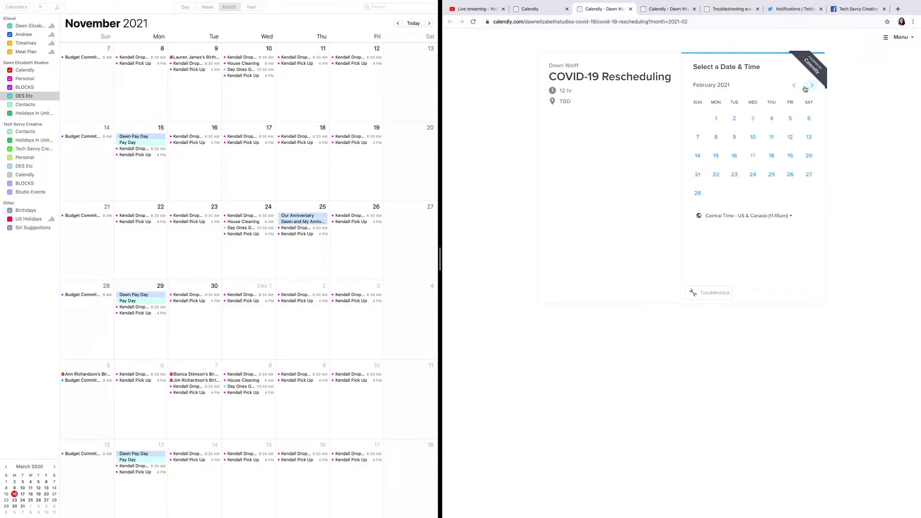
{"action": "left_click", "coordinate": [811, 90]}
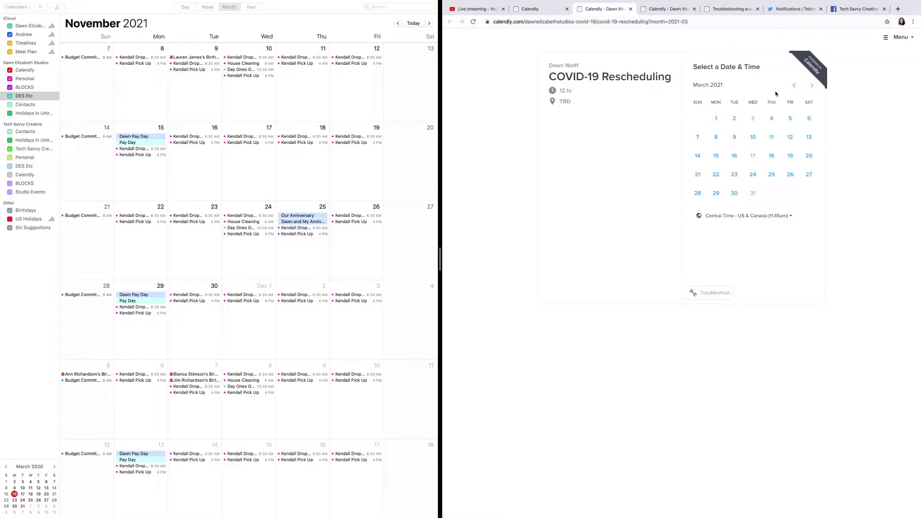
{"action": "left_click", "coordinate": [811, 88]}
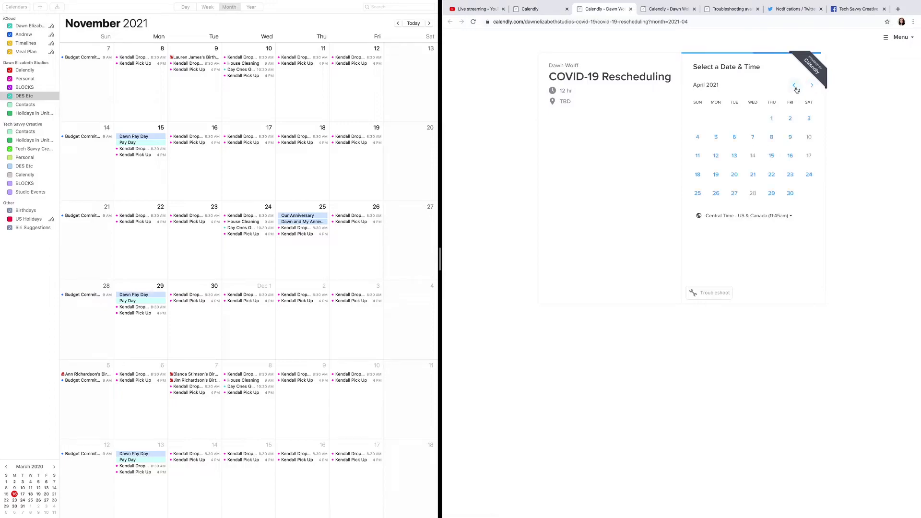
{"action": "left_click", "coordinate": [812, 89]}
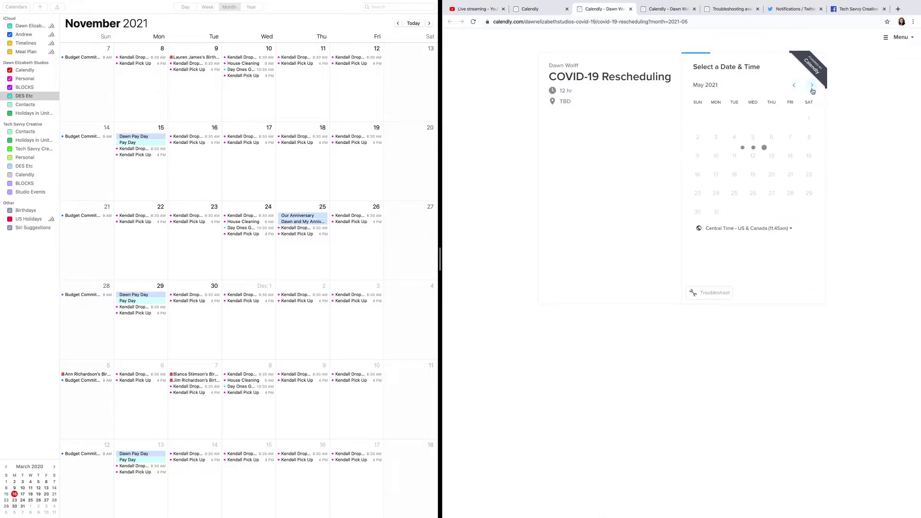
{"action": "left_click", "coordinate": [799, 90]}
{"action": "left_click", "coordinate": [799, 91]}
{"action": "left_click", "coordinate": [800, 90]}
{"action": "left_click", "coordinate": [799, 90]}
{"action": "left_click", "coordinate": [799, 90]}
{"action": "left_click", "coordinate": [799, 90]}
{"action": "left_click", "coordinate": [794, 86]}
{"action": "left_click", "coordinate": [795, 86]}
{"action": "left_click", "coordinate": [795, 85]}
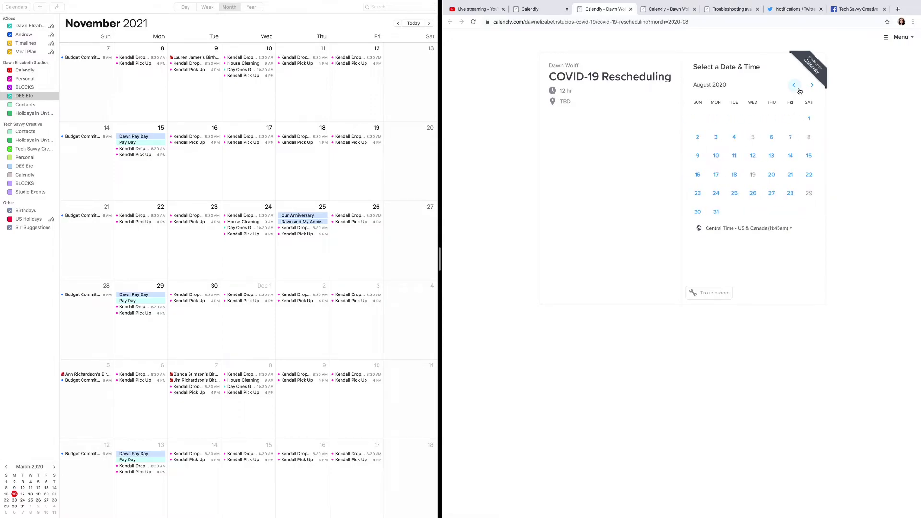
Go to showit.co in place of the availability help article, open the Showit web app, and close the personal calendar window.
{"action": "left_click", "coordinate": [684, 10]}
{"action": "left_click", "coordinate": [723, 9]}
{"action": "left_click", "coordinate": [681, 22]}
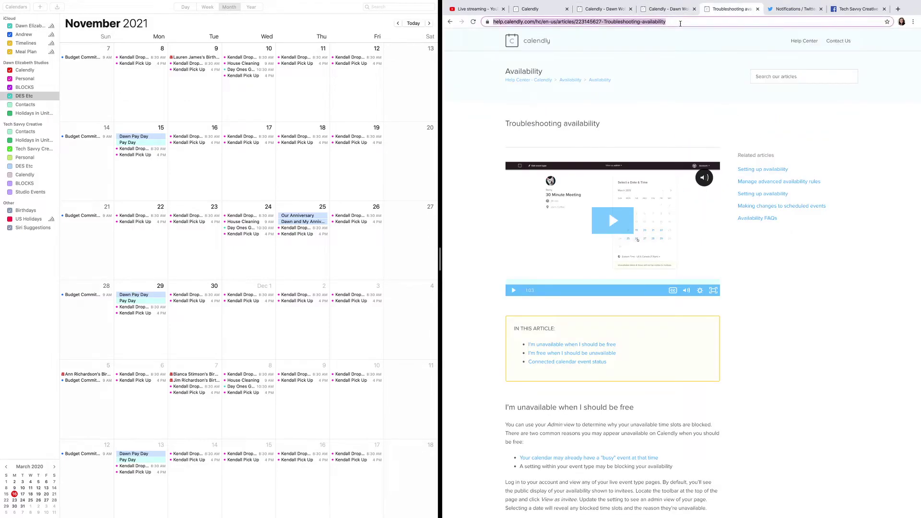
{"action": "type", "text": "showi"}
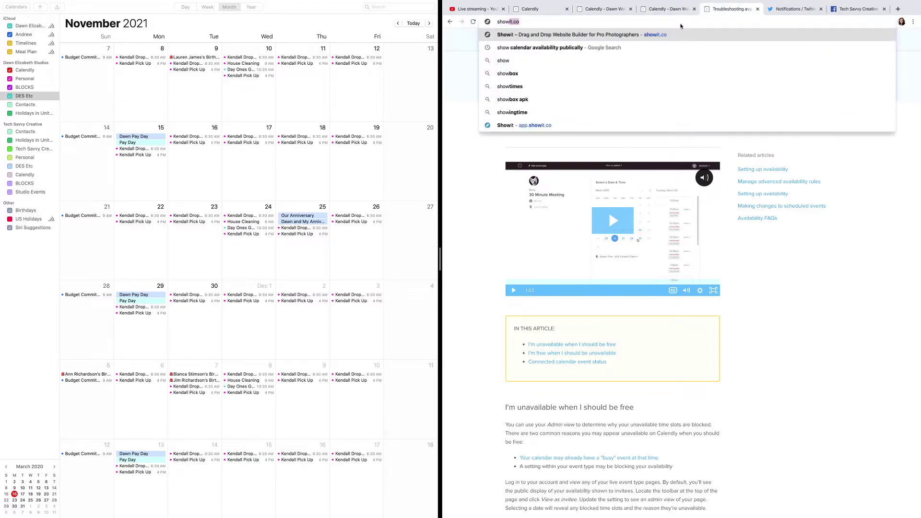
{"action": "key", "text": "Return"}
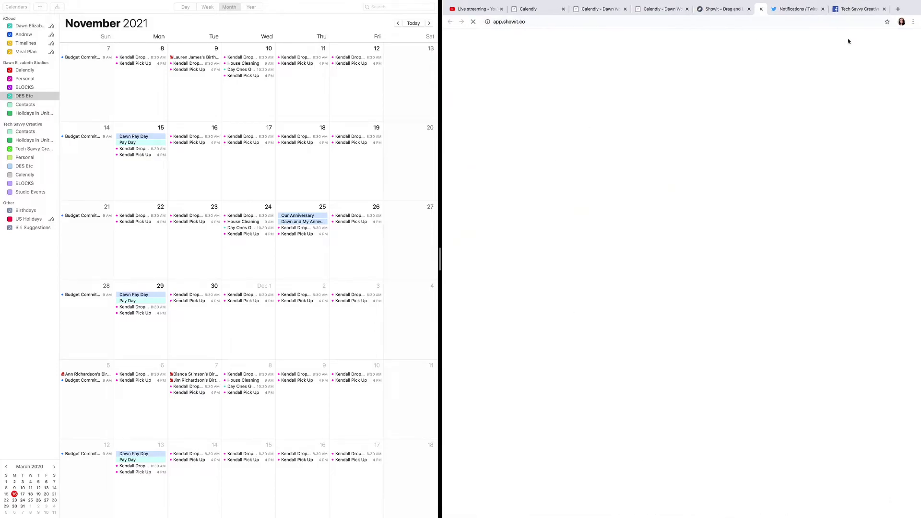
{"action": "left_click", "coordinate": [846, 39]}
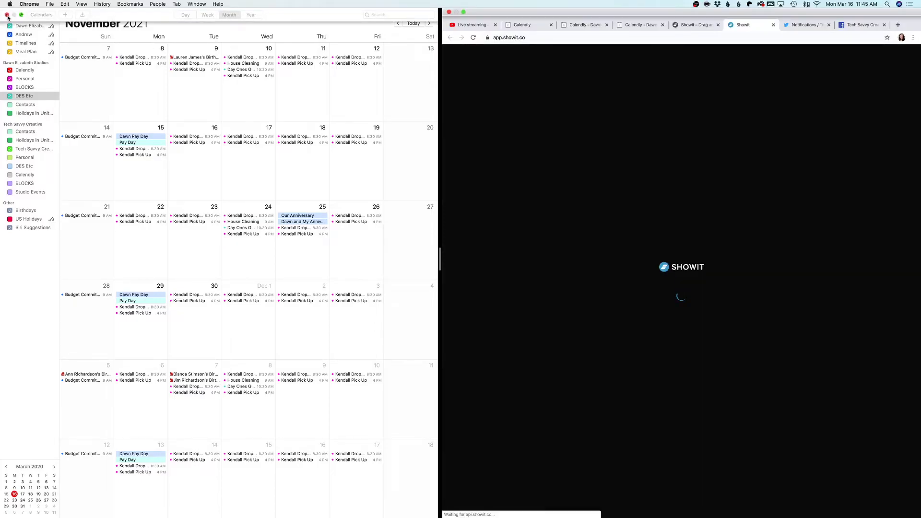
{"action": "left_click", "coordinate": [7, 15]}
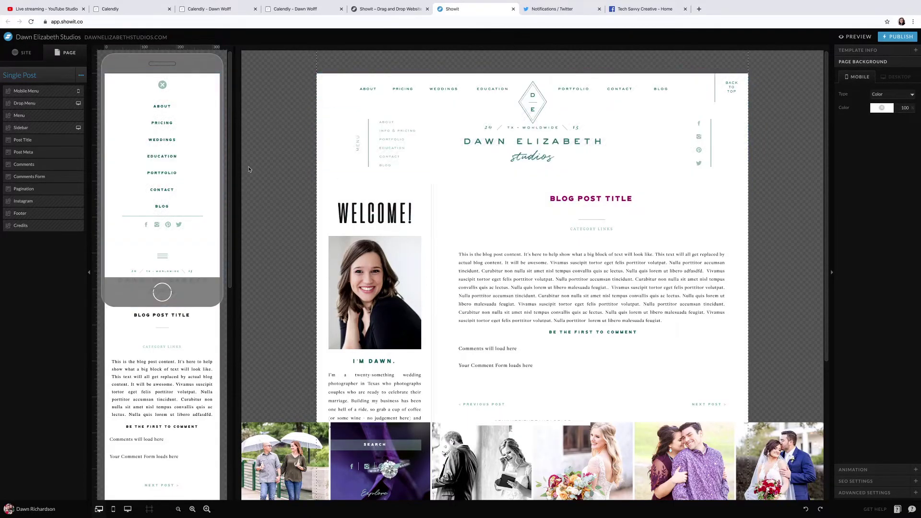
Add a blank page to the Showit site.
{"action": "left_click", "coordinate": [26, 53]}
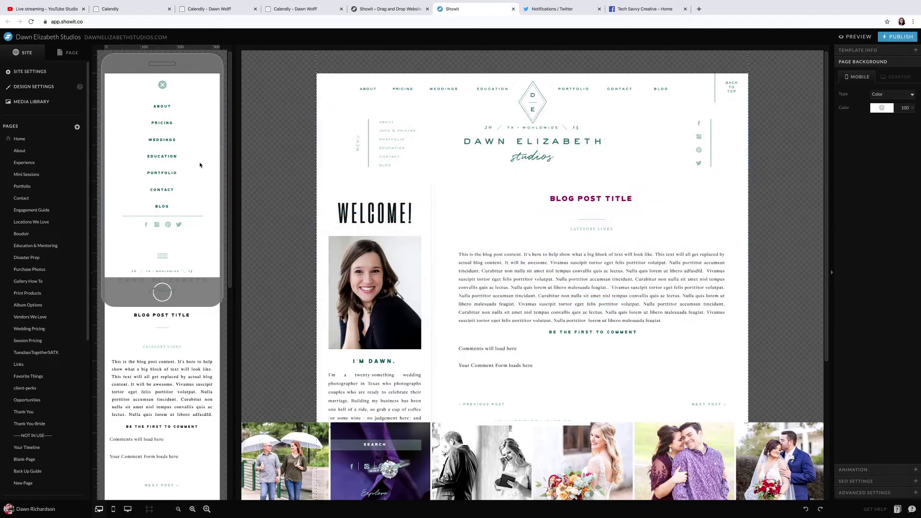
{"action": "left_click", "coordinate": [77, 128]}
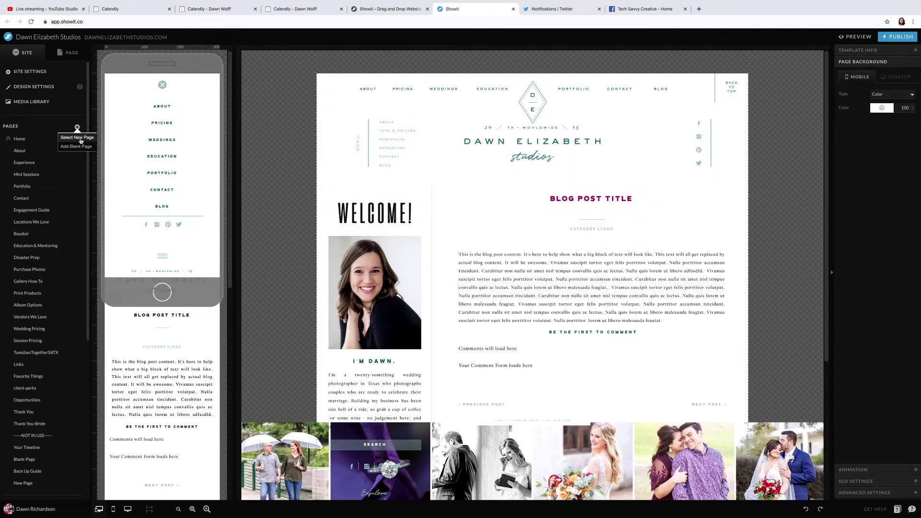
{"action": "left_click", "coordinate": [77, 147]}
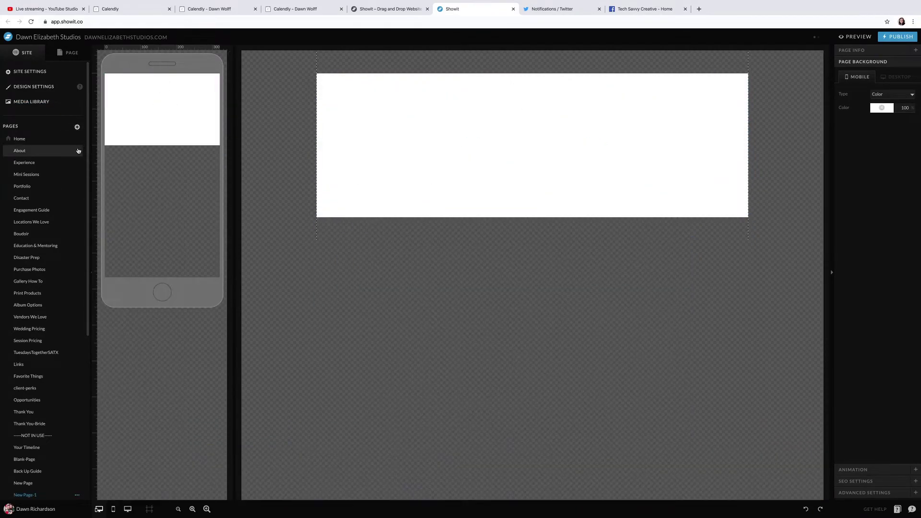
Rename the new blank page as COVID-19 and save the name.
{"action": "scroll", "coordinate": [58, 240], "scroll_direction": "down", "scroll_amount": 3}
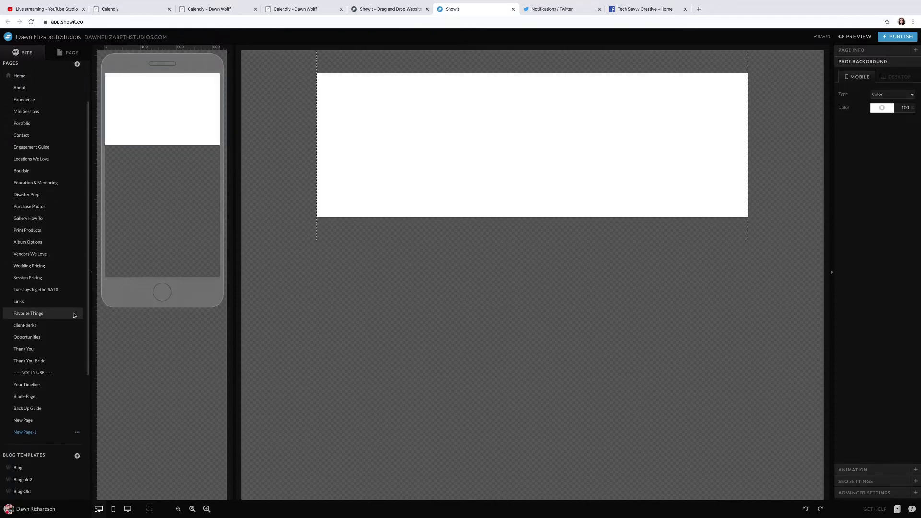
{"action": "left_click", "coordinate": [77, 432]}
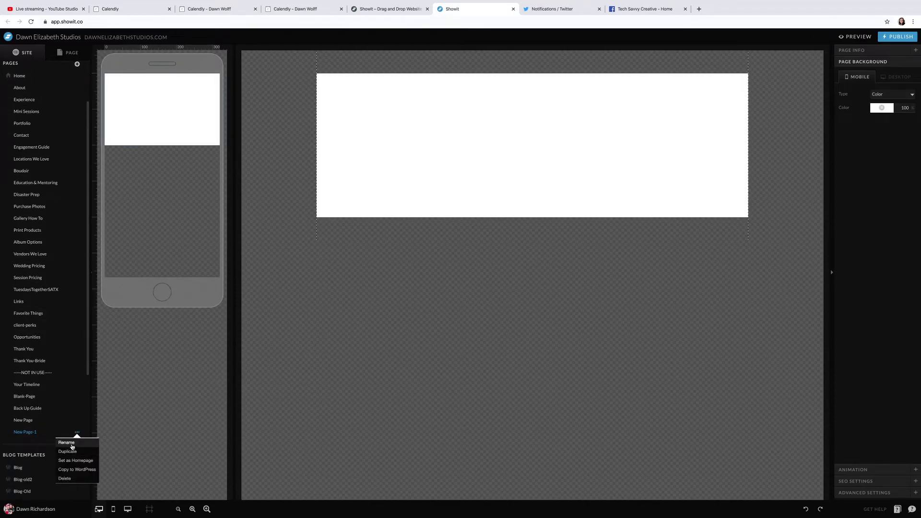
{"action": "left_click", "coordinate": [66, 443]}
{"action": "type", "text": "V"}
{"action": "key", "text": "BackSpace"}
{"action": "type", "text": "COVID-19"}
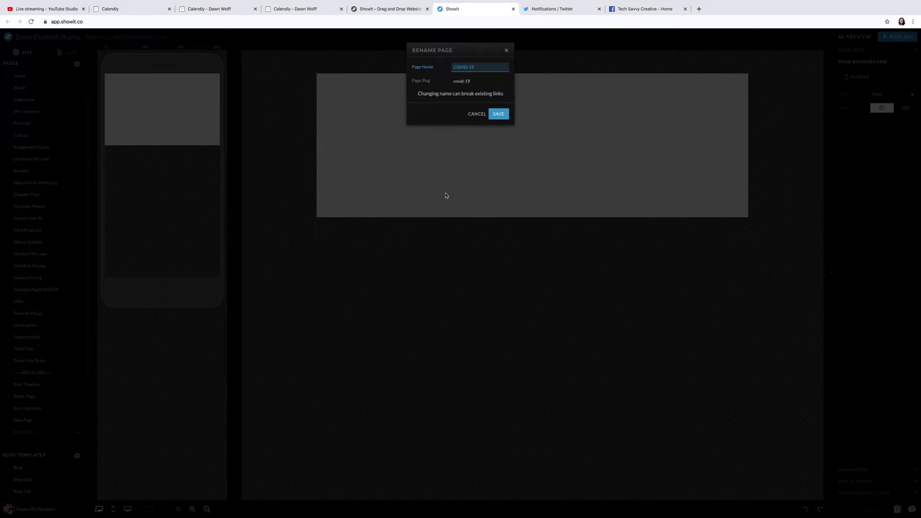
{"action": "left_click", "coordinate": [502, 114]}
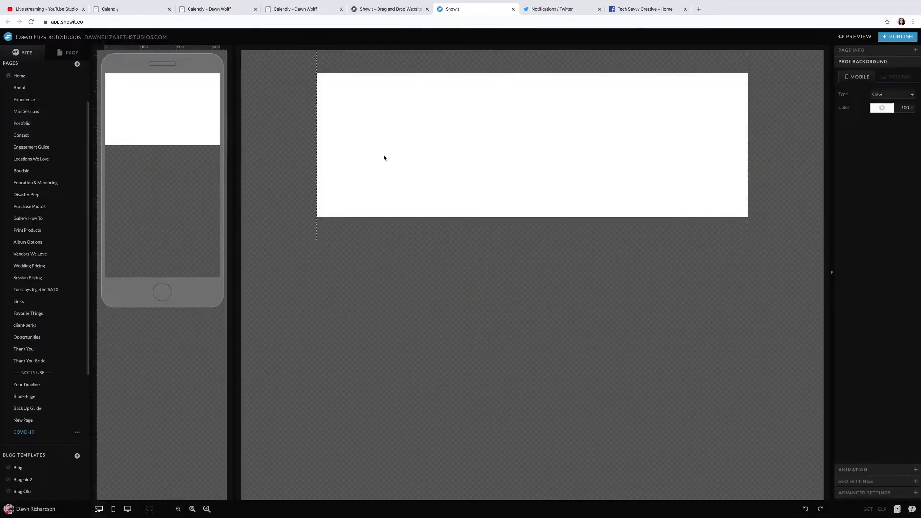
Add the current site's Menu canvas to the COVID-19 page and move it above the blank canvas.
{"action": "left_click", "coordinate": [362, 158]}
{"action": "left_click", "coordinate": [71, 55]}
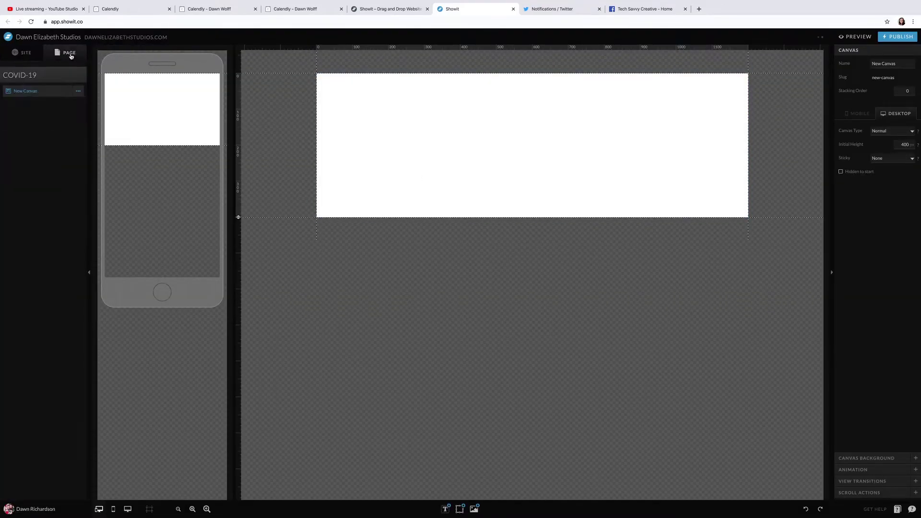
{"action": "left_click", "coordinate": [62, 75]}
{"action": "left_click", "coordinate": [81, 76]}
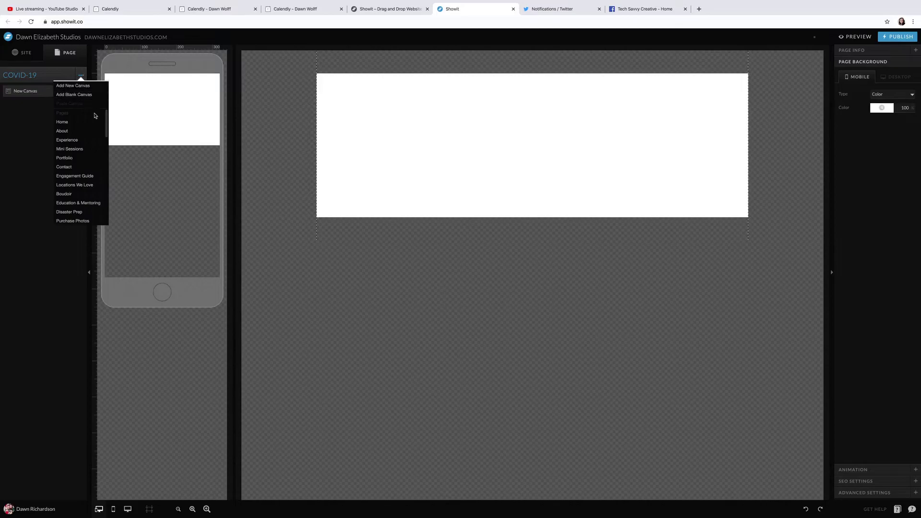
{"action": "left_click", "coordinate": [87, 87]}
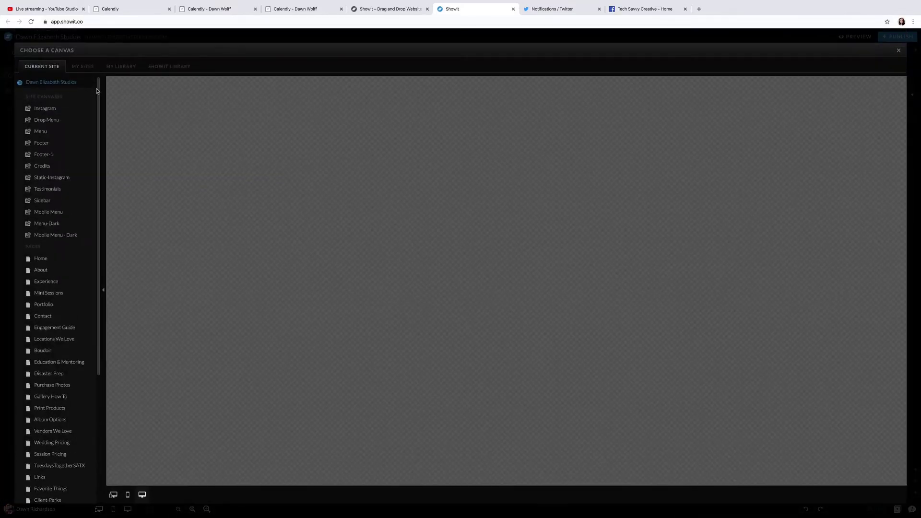
{"action": "scroll", "coordinate": [32, 176], "scroll_direction": "down", "scroll_amount": 1}
{"action": "scroll", "coordinate": [32, 177], "scroll_direction": "up", "scroll_amount": 1}
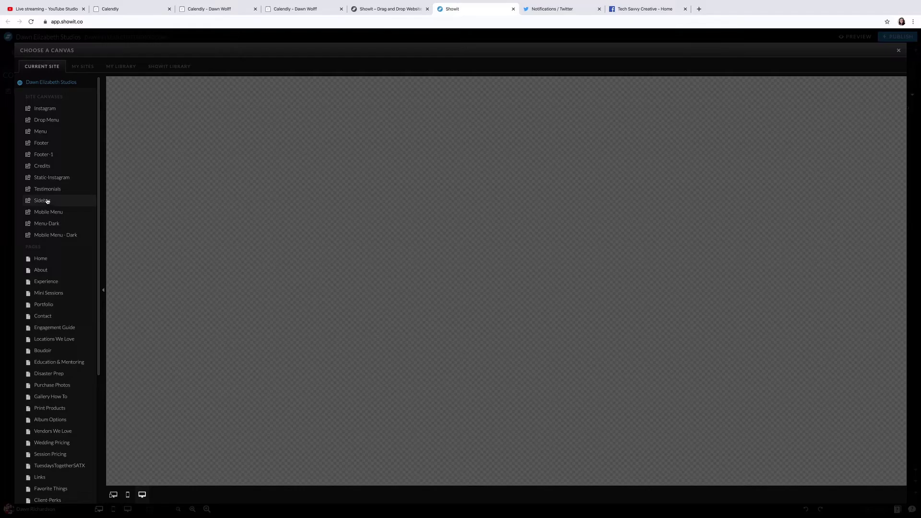
{"action": "left_click", "coordinate": [41, 132]}
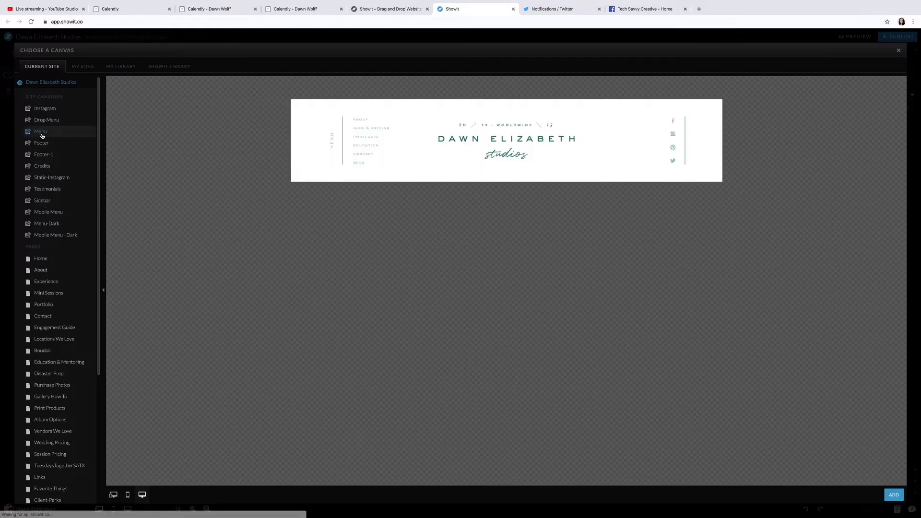
{"action": "left_click", "coordinate": [894, 496]}
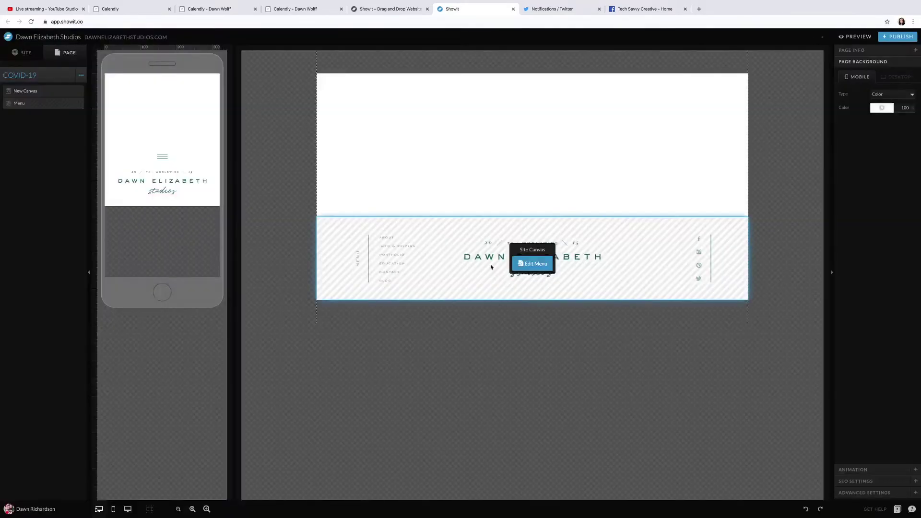
{"action": "left_click_drag", "start_coordinate": [37, 107], "coordinate": [37, 90]}
Add the site's Footer canvas to the COVID-19 page and extend the blank canvas's desktop height to about 717 px.
{"action": "left_click", "coordinate": [82, 77]}
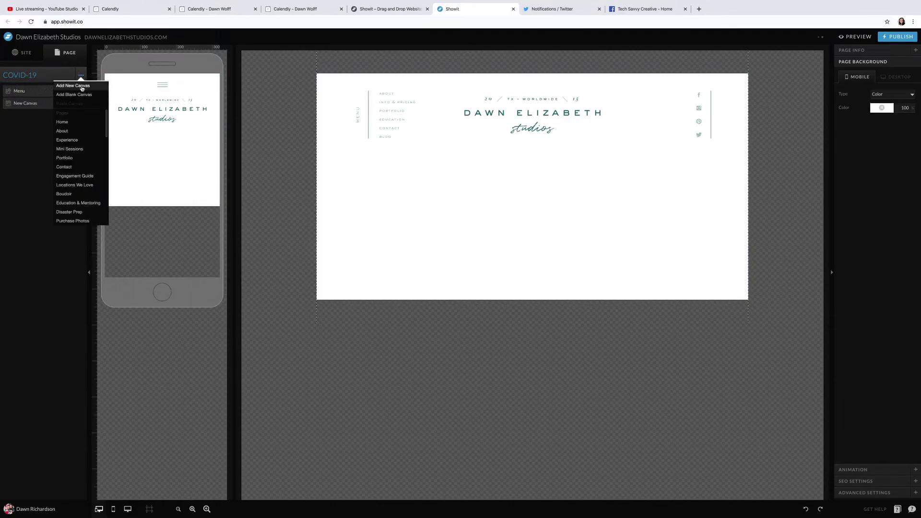
{"action": "left_click", "coordinate": [84, 89]}
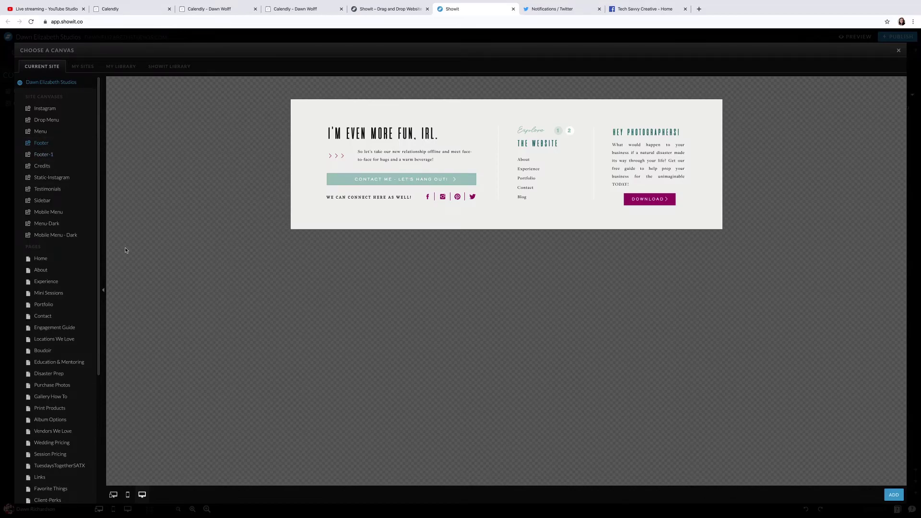
{"action": "left_click", "coordinate": [894, 495]}
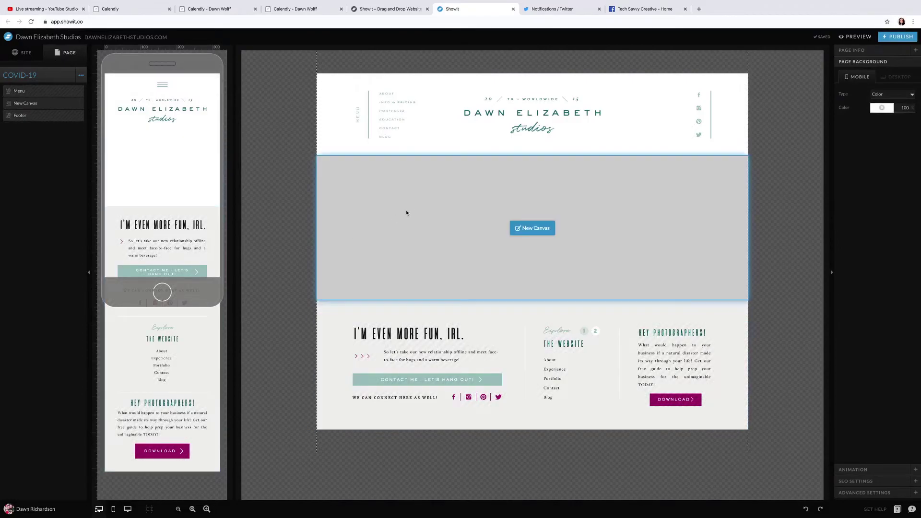
{"action": "left_click", "coordinate": [391, 217]}
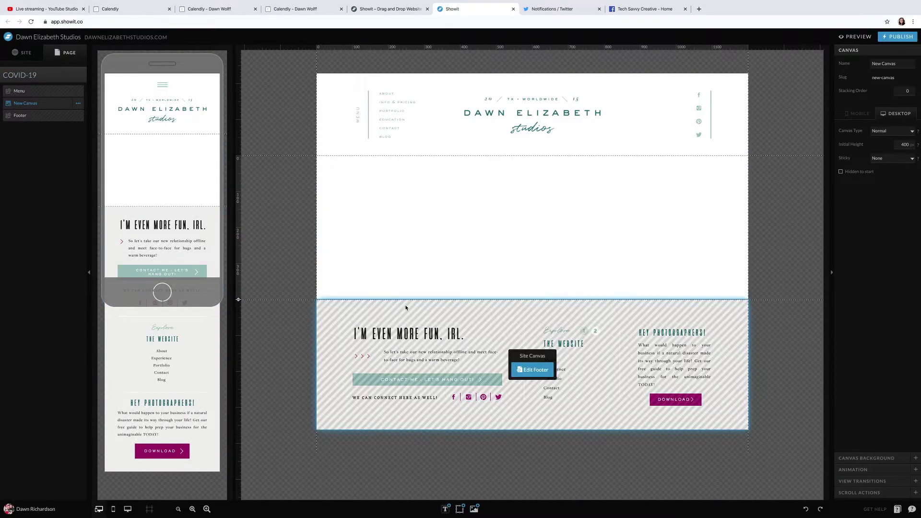
{"action": "left_click_drag", "start_coordinate": [238, 300], "coordinate": [235, 414]}
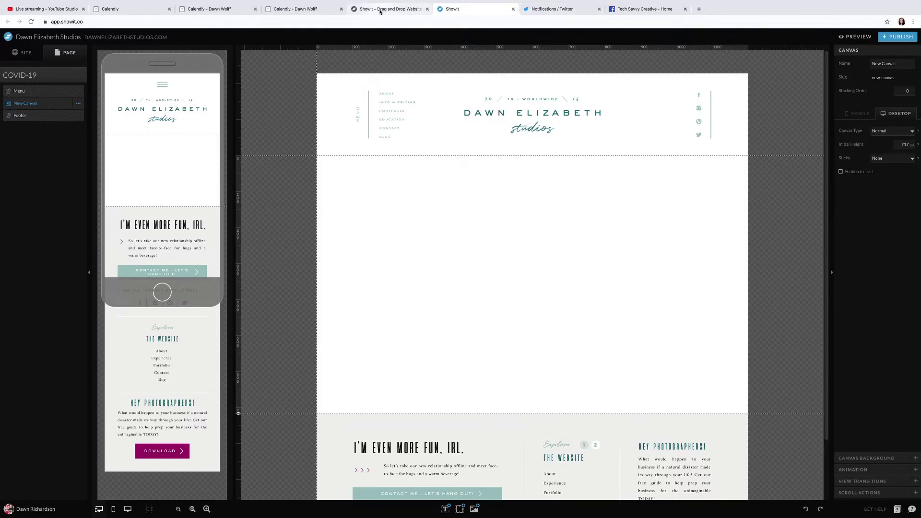
Return to the COVID-19 Rescheduling event type in Calendly and open its booking settings for editing.
{"action": "left_click", "coordinate": [382, 9]}
{"action": "left_click", "coordinate": [298, 9]}
{"action": "left_click", "coordinate": [207, 12]}
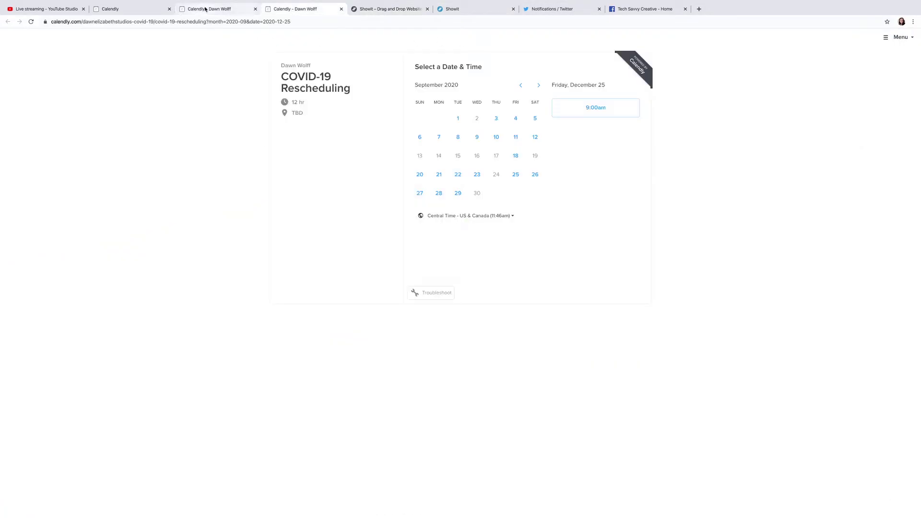
{"action": "left_click", "coordinate": [129, 10]}
{"action": "left_click", "coordinate": [410, 153]}
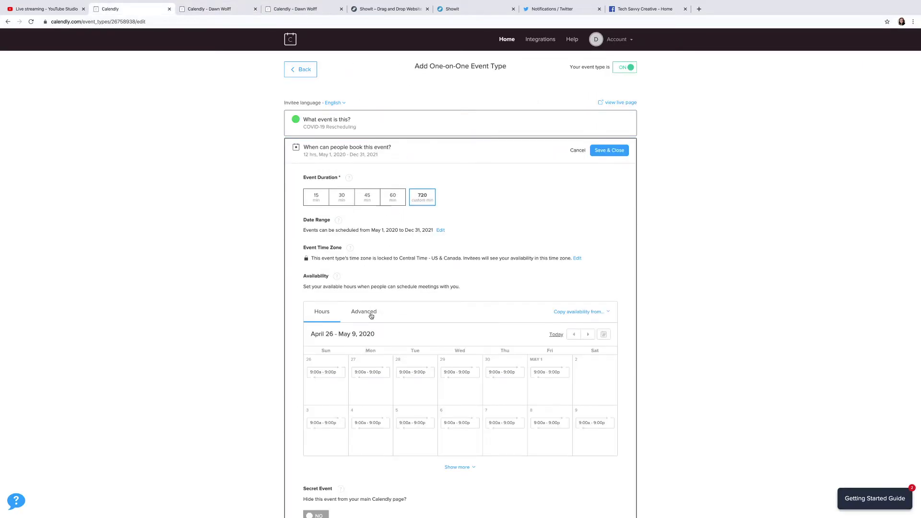
Mark Wednesday, December 23, 2020 as unavailable in the event's availability calendar.
{"action": "left_click", "coordinate": [588, 335]}
{"action": "left_click", "coordinate": [588, 335]}
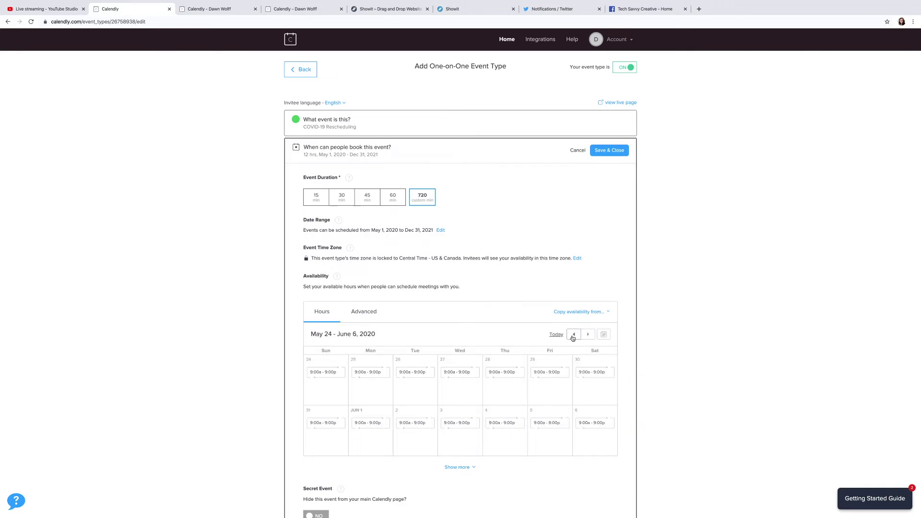
{"action": "left_click", "coordinate": [587, 335]}
{"action": "left_click", "coordinate": [588, 335]}
{"action": "left_click", "coordinate": [588, 335]}
{"action": "left_click", "coordinate": [587, 335]}
{"action": "left_click", "coordinate": [588, 335]}
{"action": "left_click", "coordinate": [588, 335]}
{"action": "left_click", "coordinate": [588, 335]}
{"action": "left_click", "coordinate": [588, 335]}
{"action": "left_click", "coordinate": [589, 335]}
{"action": "left_click", "coordinate": [588, 336]}
{"action": "left_click", "coordinate": [589, 335]}
{"action": "left_click", "coordinate": [589, 336]}
{"action": "left_click", "coordinate": [589, 335]}
{"action": "left_click", "coordinate": [588, 335]}
{"action": "left_click", "coordinate": [589, 336]}
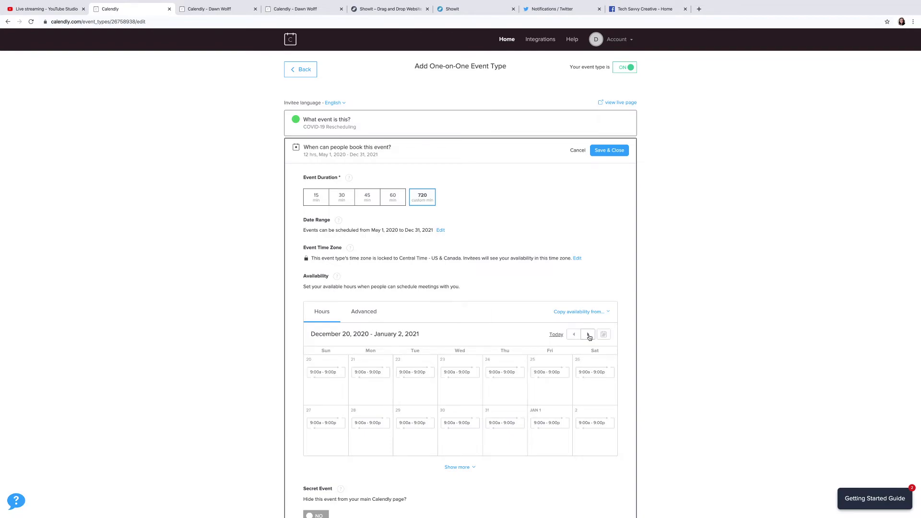
{"action": "left_click", "coordinate": [465, 379]}
{"action": "left_click", "coordinate": [418, 118]}
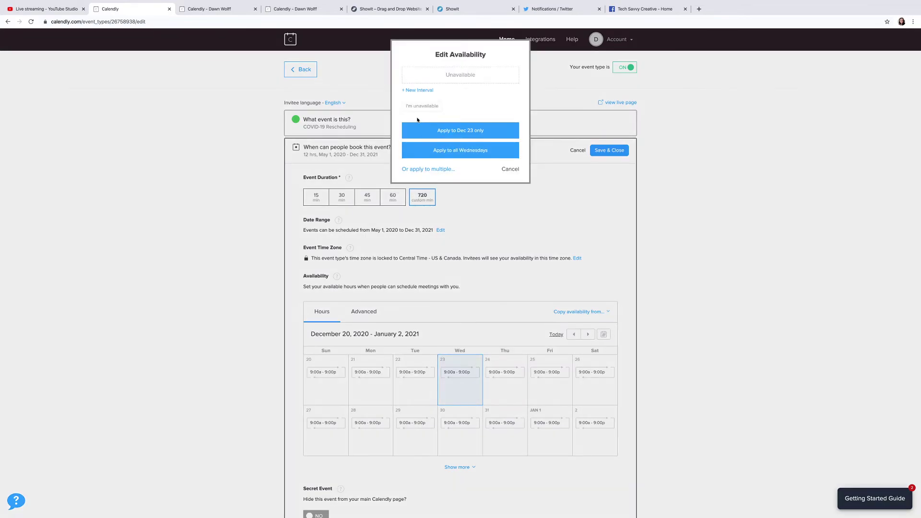
Apply the unavailability to the specific dates December 24–26 and December 30, 2020–January 2, 2021, and save the booking settings.
{"action": "left_click", "coordinate": [425, 169]}
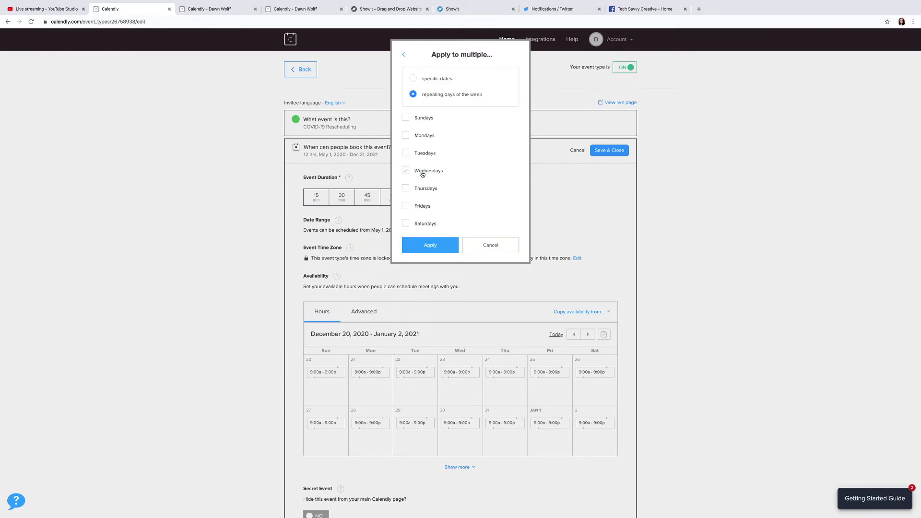
{"action": "left_click", "coordinate": [422, 79]}
{"action": "left_click", "coordinate": [476, 211]}
{"action": "left_click", "coordinate": [493, 212]}
{"action": "left_click", "coordinate": [509, 214]}
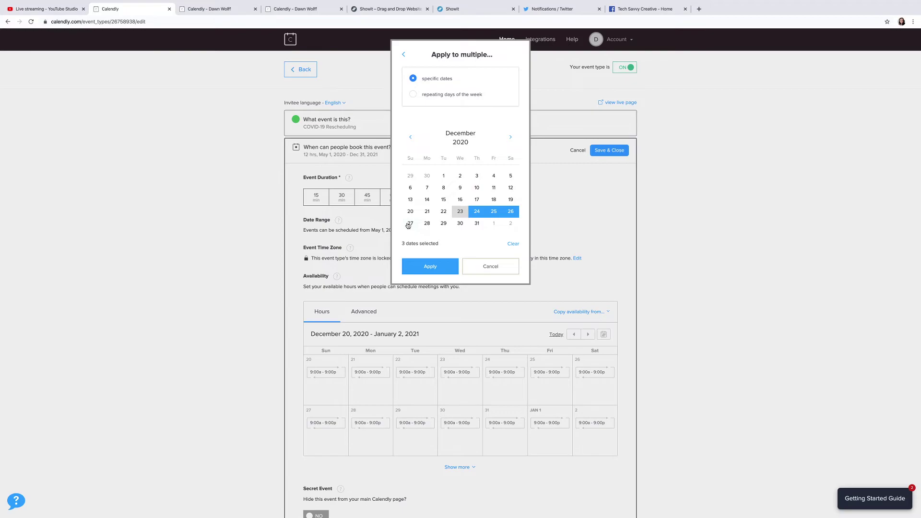
{"action": "left_click_drag", "start_coordinate": [462, 225], "coordinate": [510, 224]}
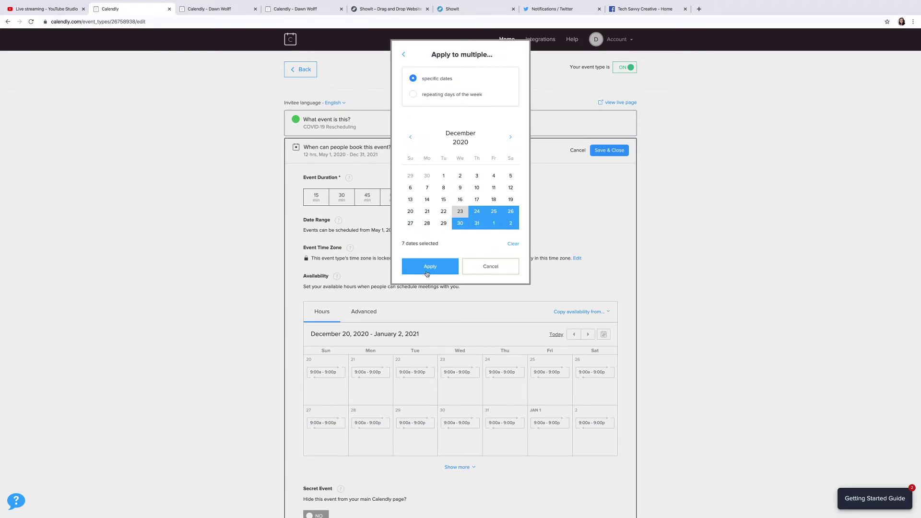
{"action": "left_click", "coordinate": [427, 267]}
{"action": "left_click", "coordinate": [618, 151]}
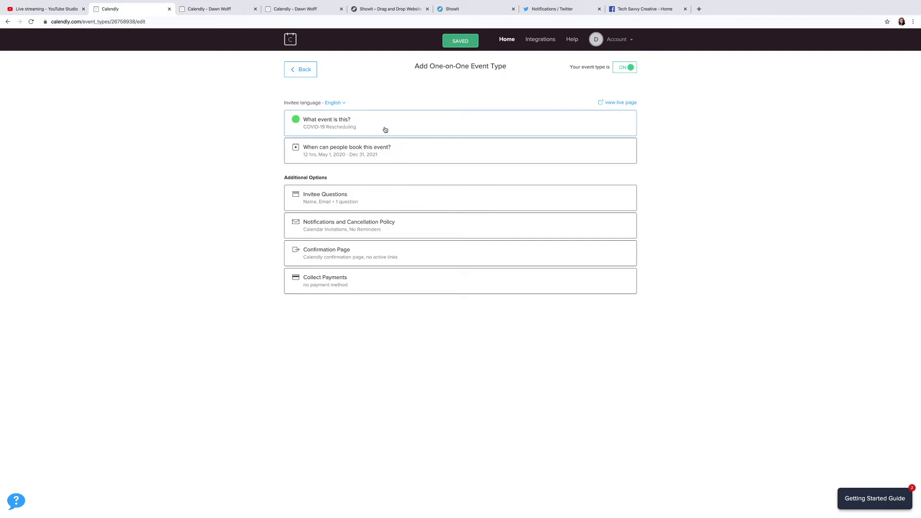
Review the event's booking availability and its name, location, description and link details, and close them.
{"action": "left_click", "coordinate": [412, 160]}
{"action": "scroll", "coordinate": [412, 161], "scroll_direction": "down", "scroll_amount": 4}
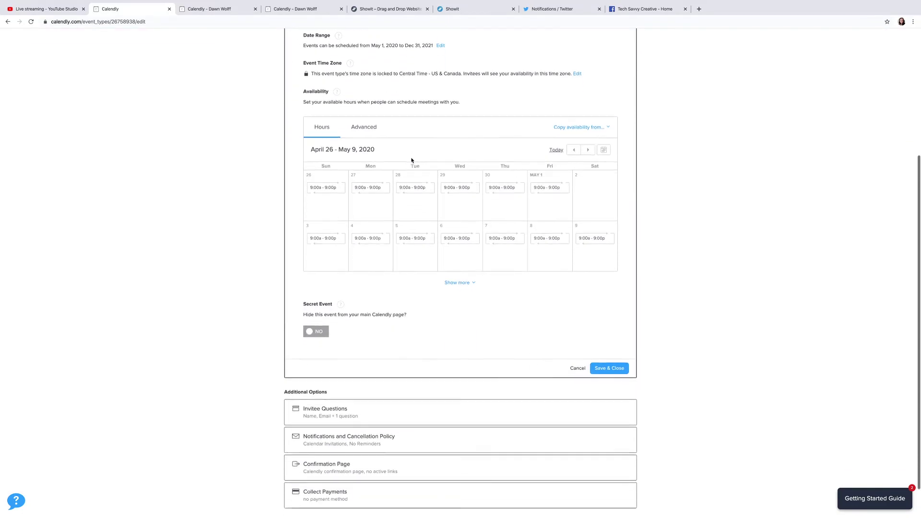
{"action": "scroll", "coordinate": [365, 387], "scroll_direction": "up", "scroll_amount": 5}
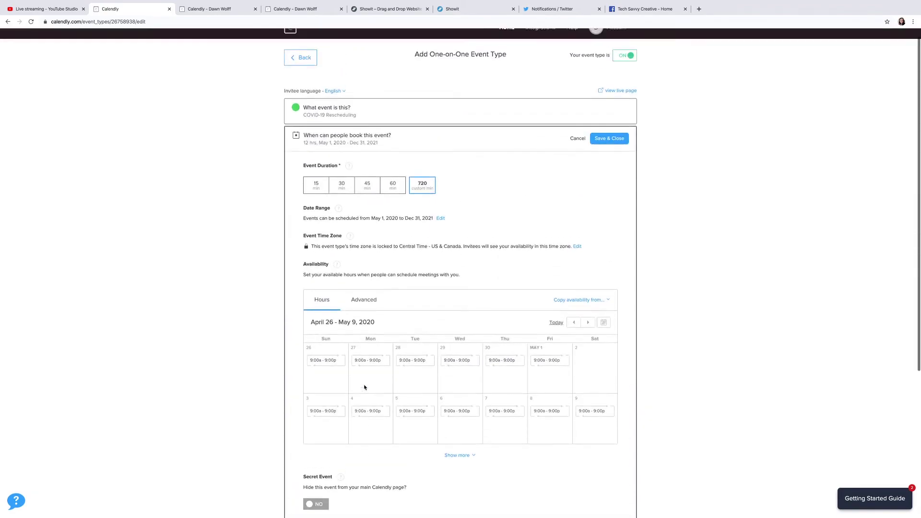
{"action": "left_click", "coordinate": [379, 123]}
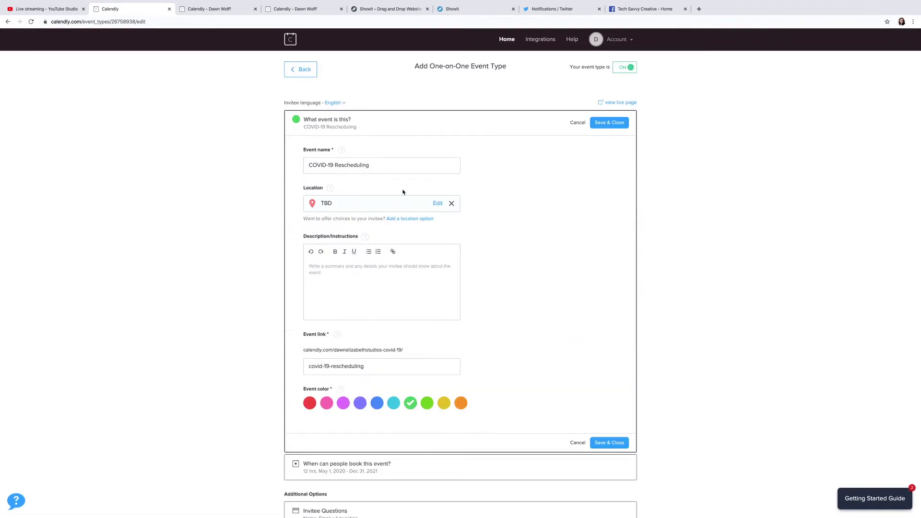
{"action": "scroll", "coordinate": [401, 187], "scroll_direction": "down", "scroll_amount": 2}
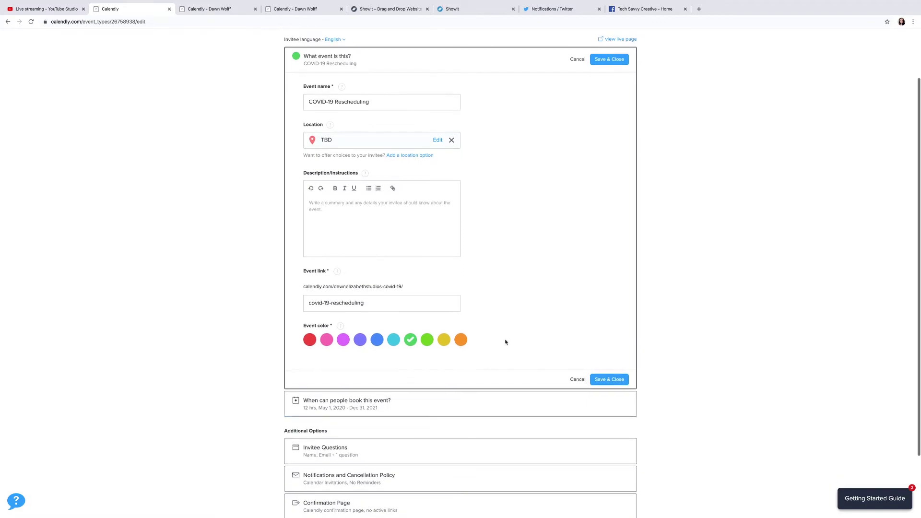
{"action": "left_click", "coordinate": [609, 380]}
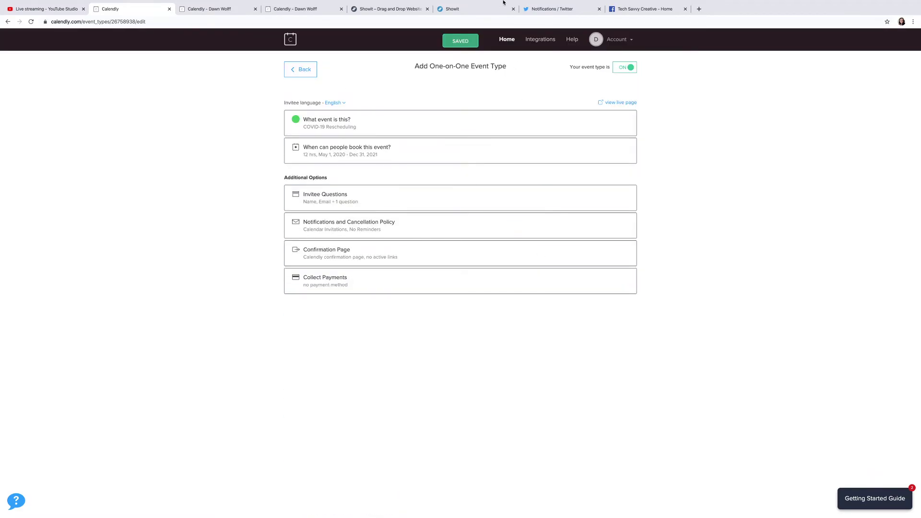
Return to the event types list and copy the inline embed code for adding COVID-19 Rescheduling to a website.
{"action": "left_click", "coordinate": [307, 71]}
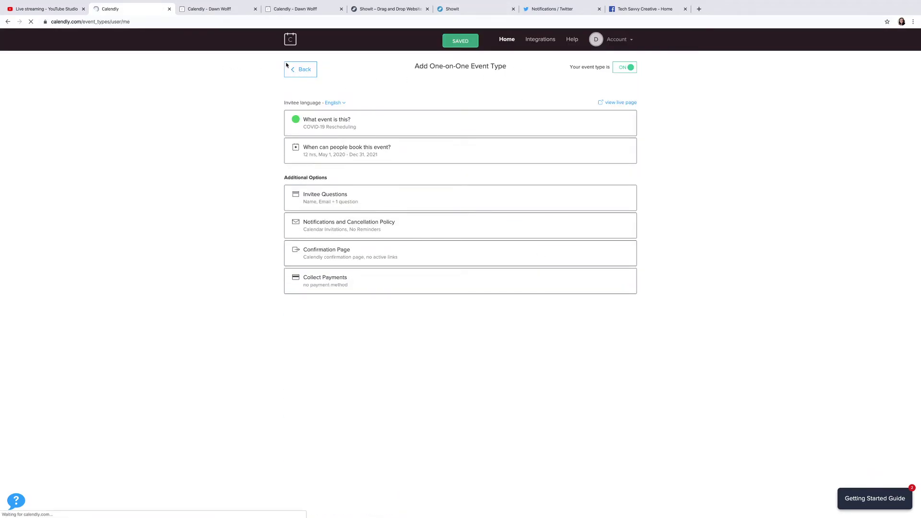
{"action": "left_click", "coordinate": [387, 161]}
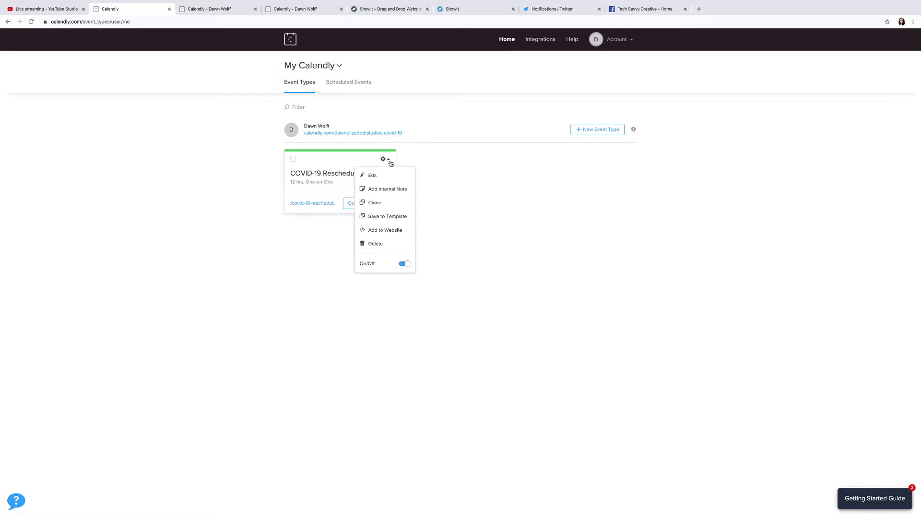
{"action": "left_click", "coordinate": [477, 168]}
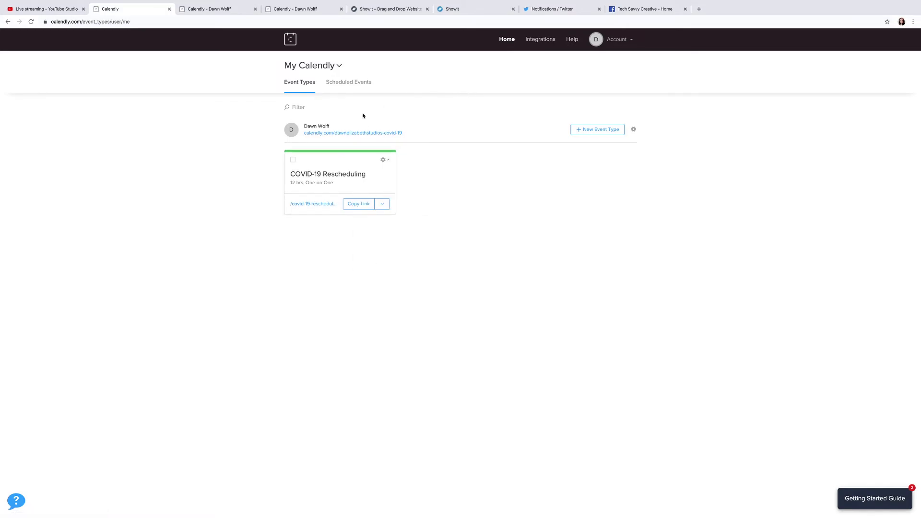
{"action": "left_click", "coordinate": [388, 161]}
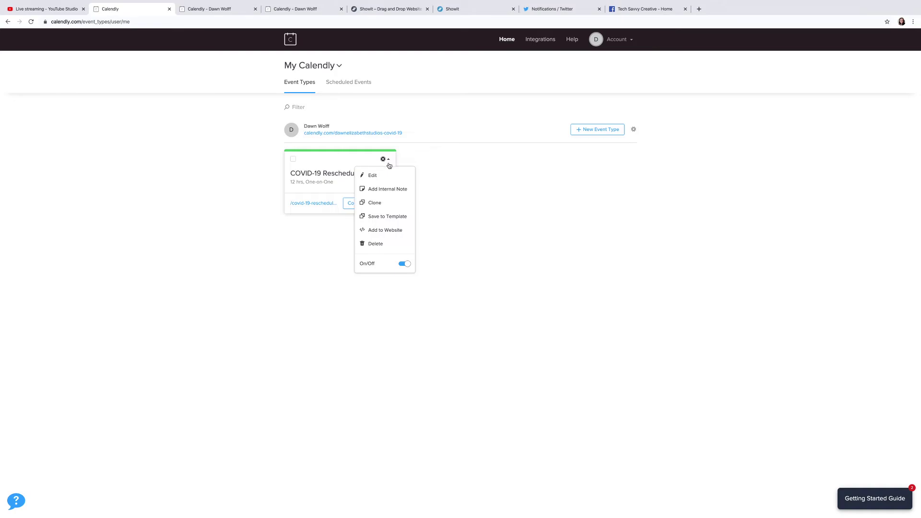
{"action": "left_click", "coordinate": [393, 232]}
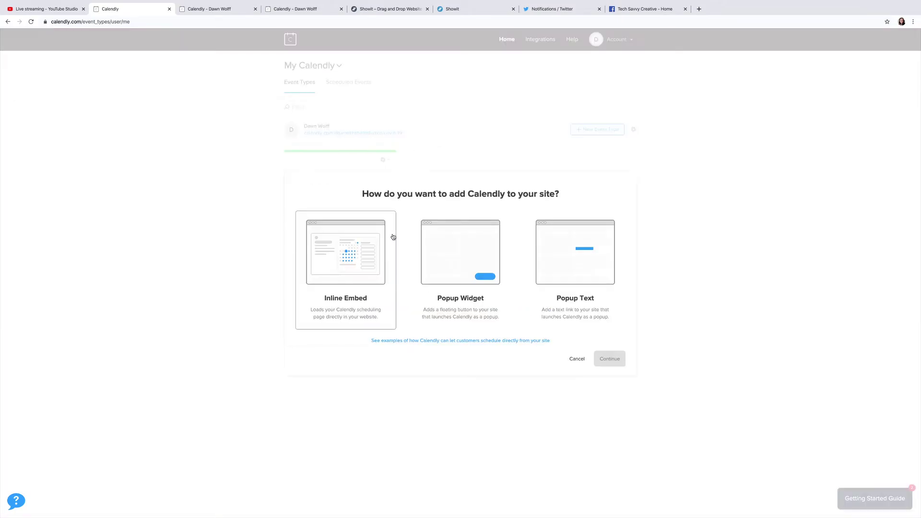
{"action": "left_click", "coordinate": [363, 275]}
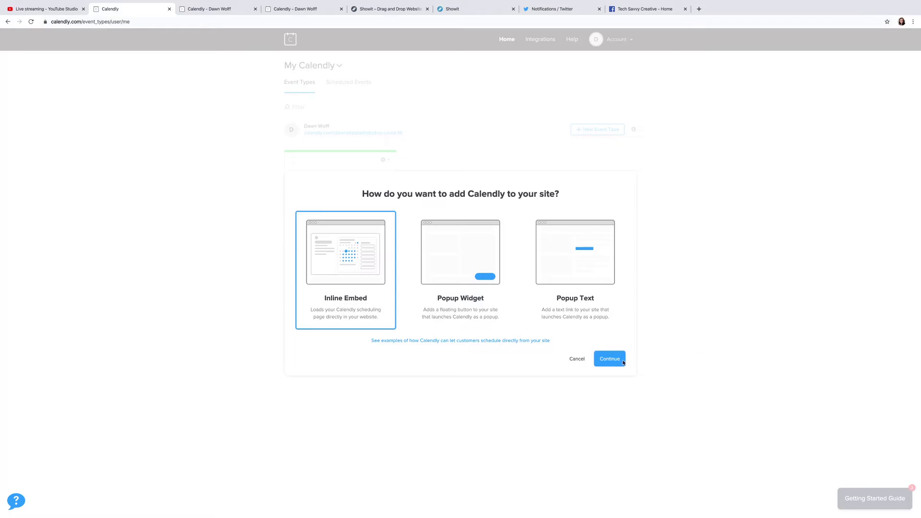
{"action": "left_click", "coordinate": [609, 361]}
{"action": "left_click", "coordinate": [533, 253]}
{"action": "key", "text": "ctrl+c"}
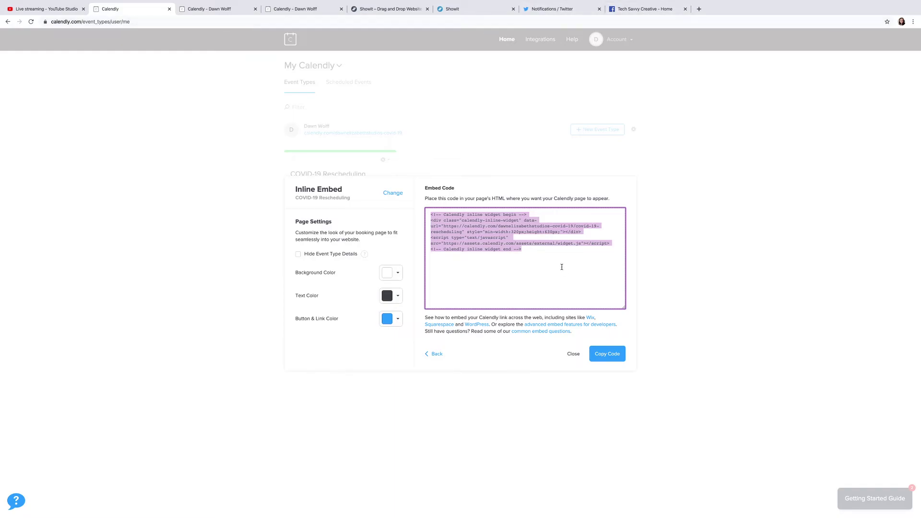
Switch to Showit, add an Embed Code element of about 1136 × 673 px to the blank desktop canvas, and center it both ways.
{"action": "left_click", "coordinate": [471, 9]}
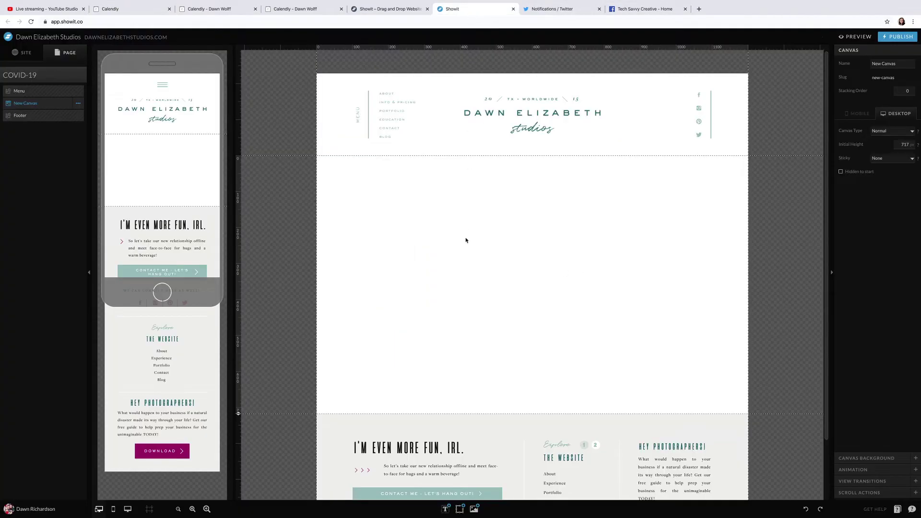
{"action": "left_click", "coordinate": [460, 509]}
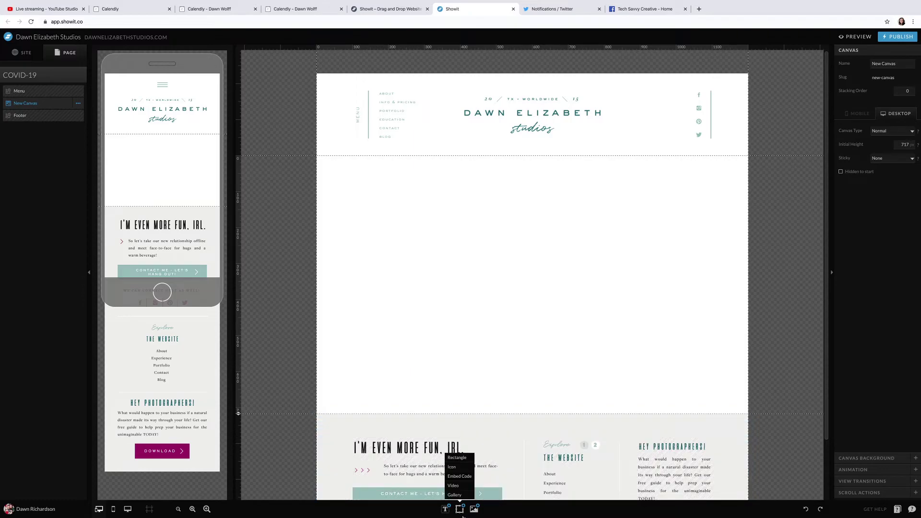
{"action": "left_click", "coordinate": [461, 480]}
{"action": "left_click_drag", "start_coordinate": [508, 300], "coordinate": [395, 233]}
{"action": "left_click_drag", "start_coordinate": [502, 268], "coordinate": [738, 407]}
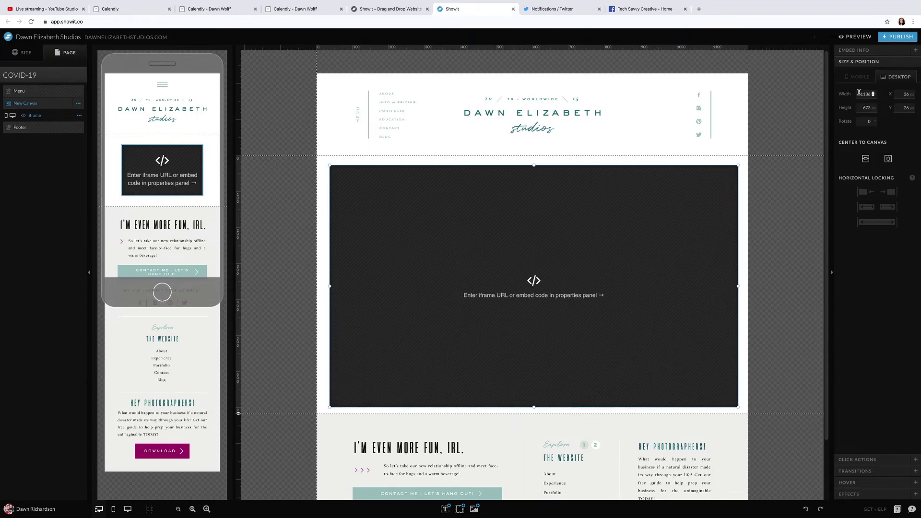
{"action": "left_click", "coordinate": [889, 159]}
{"action": "left_click", "coordinate": [865, 158]}
Paste the copied Calendly inline widget code as the element's custom code and save it.
{"action": "left_click", "coordinate": [854, 50]}
{"action": "left_click", "coordinate": [882, 77]}
{"action": "key", "text": "ctrl+v"}
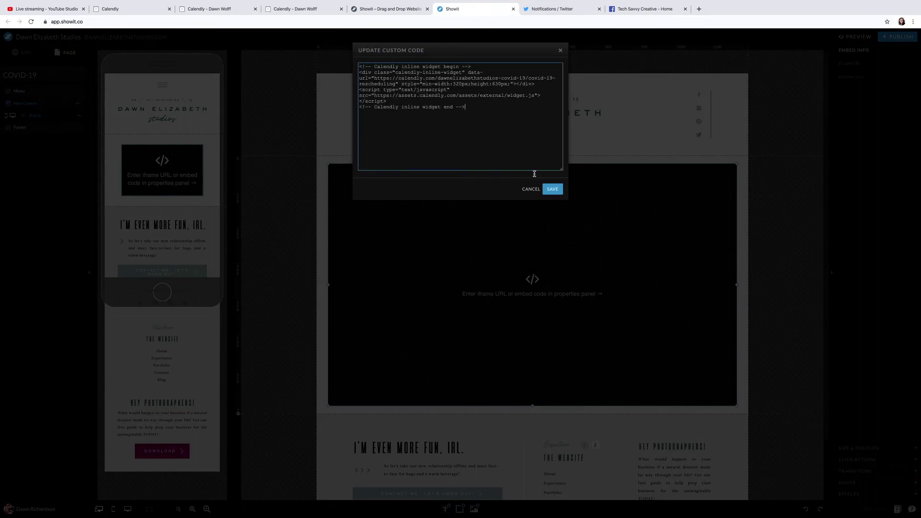
{"action": "left_click", "coordinate": [548, 190]}
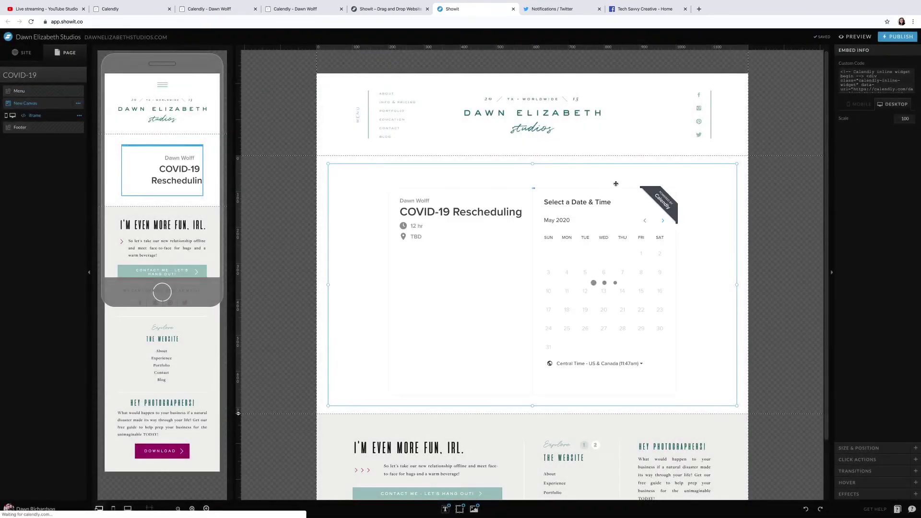
{"action": "left_click", "coordinate": [802, 222]}
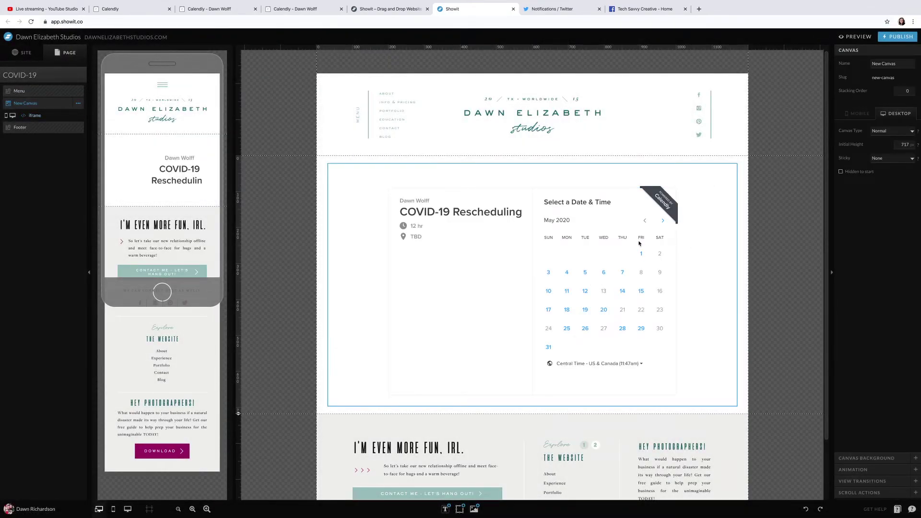
Publish the website together with its blog and dismiss the confirmation.
{"action": "left_click", "coordinate": [894, 37]}
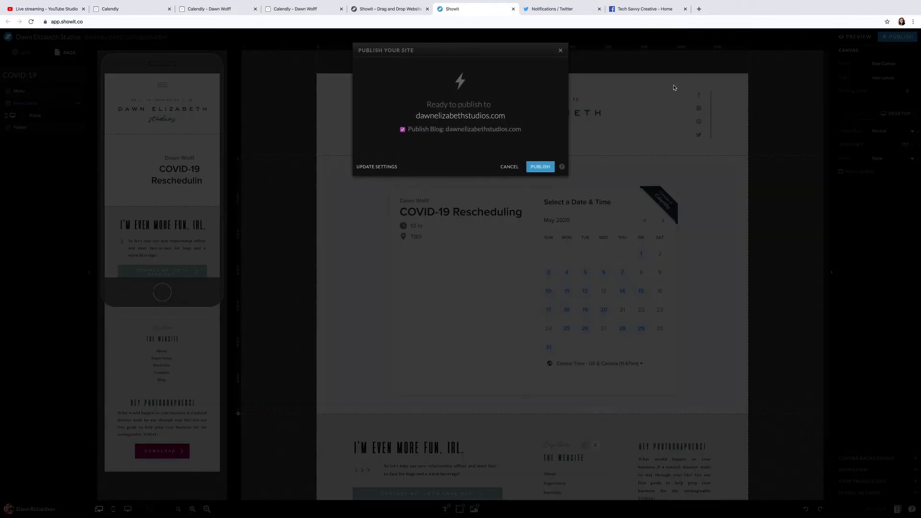
{"action": "left_click", "coordinate": [541, 167]}
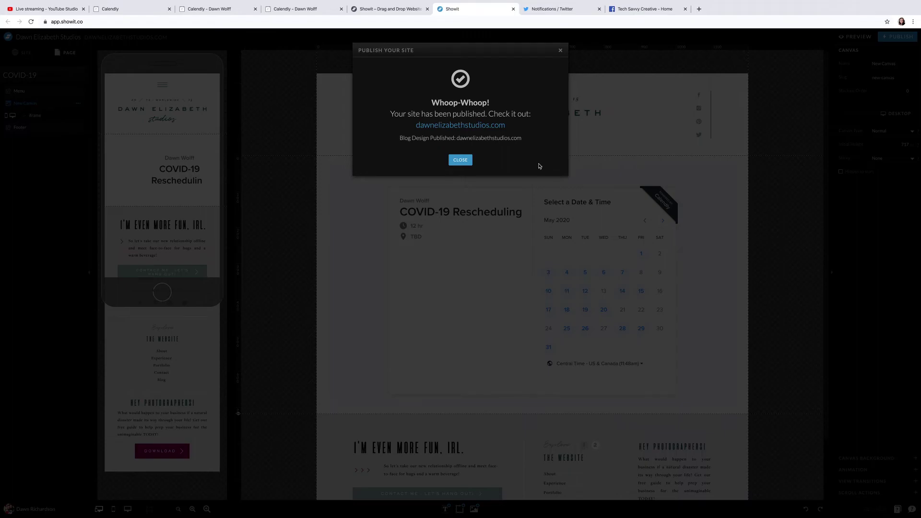
{"action": "left_click", "coordinate": [455, 162]}
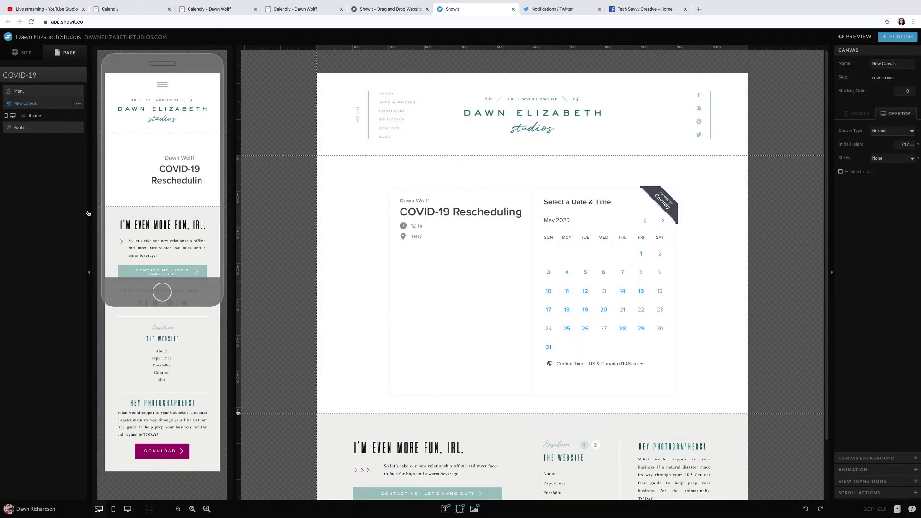
Extend the blank canvas's mobile height to about 689 px and resize the mobile embed to about 302 × 619 px, centered on the canvas.
{"action": "left_click", "coordinate": [113, 193]}
{"action": "left_click_drag", "start_coordinate": [95, 207], "coordinate": [95, 382]}
{"action": "left_click", "coordinate": [173, 175]}
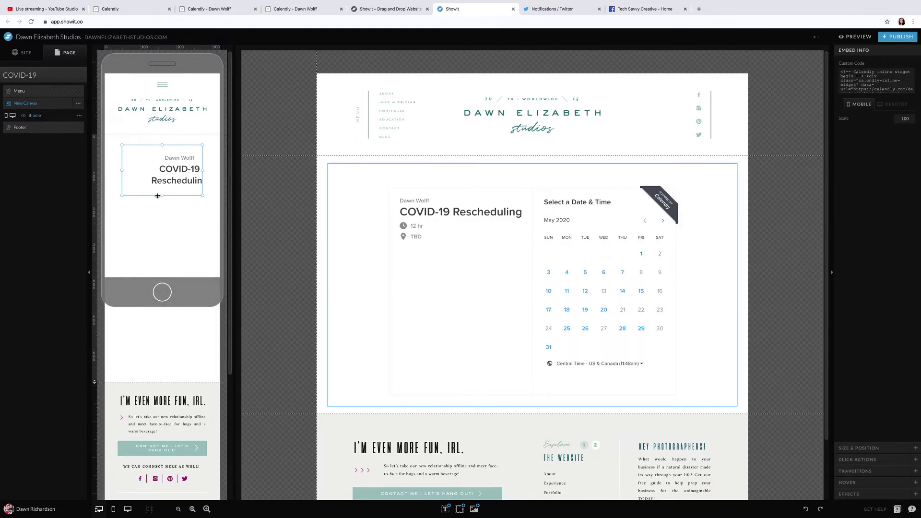
{"action": "left_click_drag", "start_coordinate": [163, 196], "coordinate": [163, 368]}
{"action": "left_click_drag", "start_coordinate": [203, 257], "coordinate": [222, 256]}
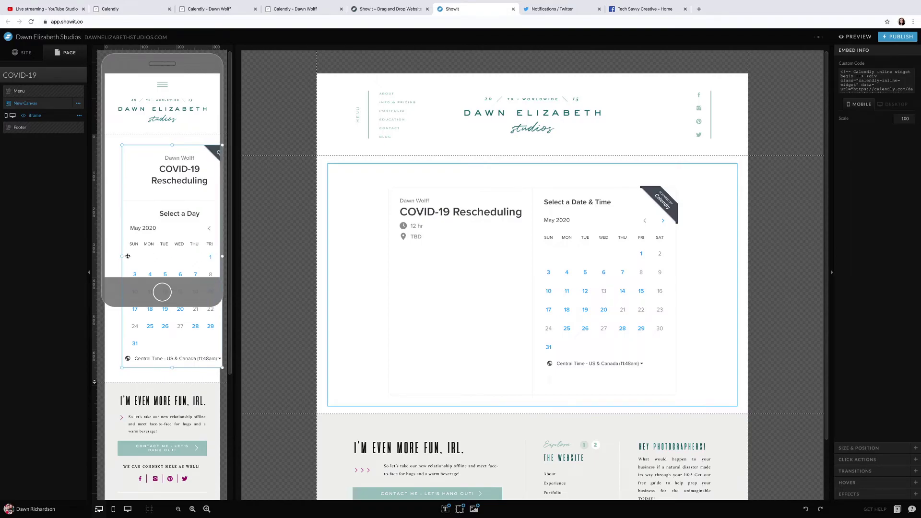
{"action": "left_click_drag", "start_coordinate": [122, 257], "coordinate": [137, 247]}
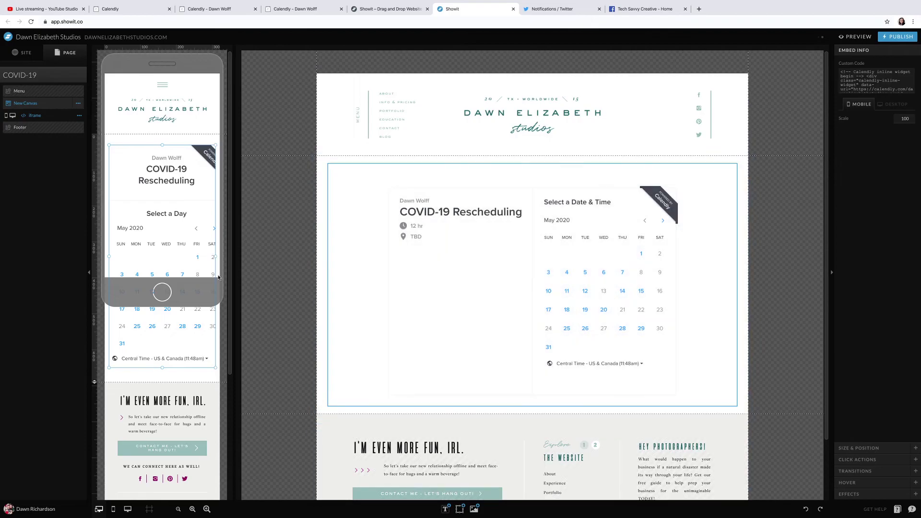
{"action": "left_click_drag", "start_coordinate": [215, 258], "coordinate": [192, 256]}
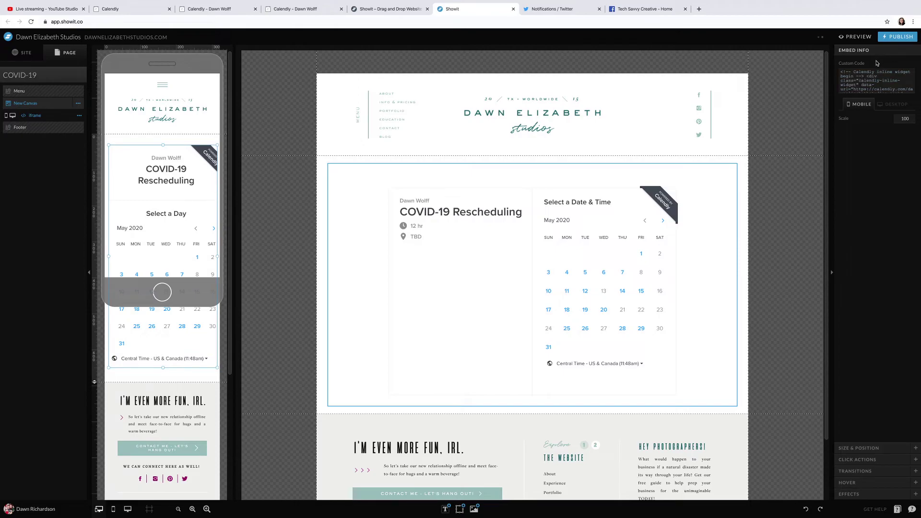
{"action": "left_click", "coordinate": [859, 449]}
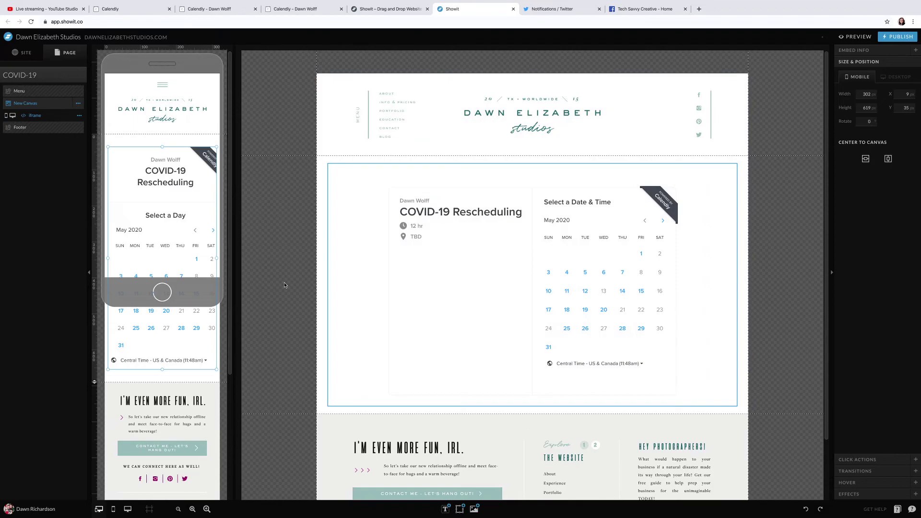
{"action": "left_click", "coordinate": [271, 285]}
Publish the website again with the adjusted mobile layout and close the publish dialog.
{"action": "left_click", "coordinate": [898, 37]}
{"action": "left_click", "coordinate": [552, 167]}
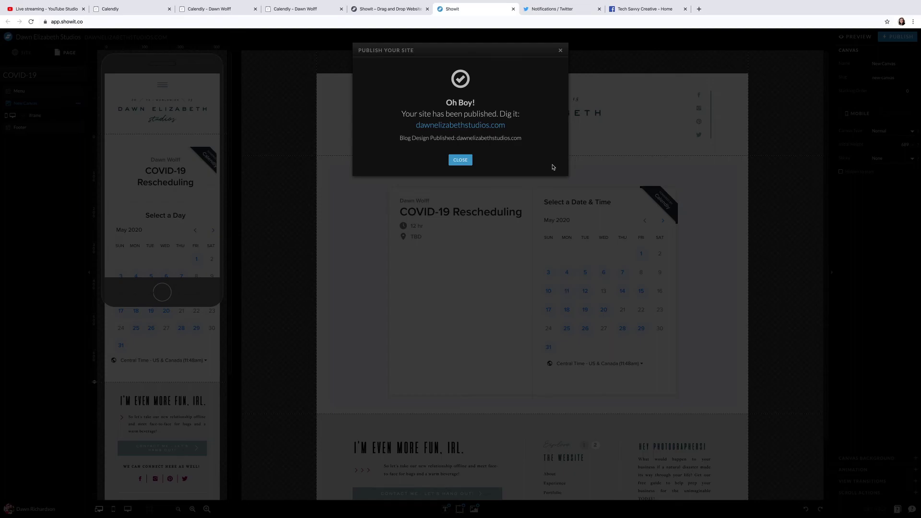
{"action": "left_click", "coordinate": [454, 161]}
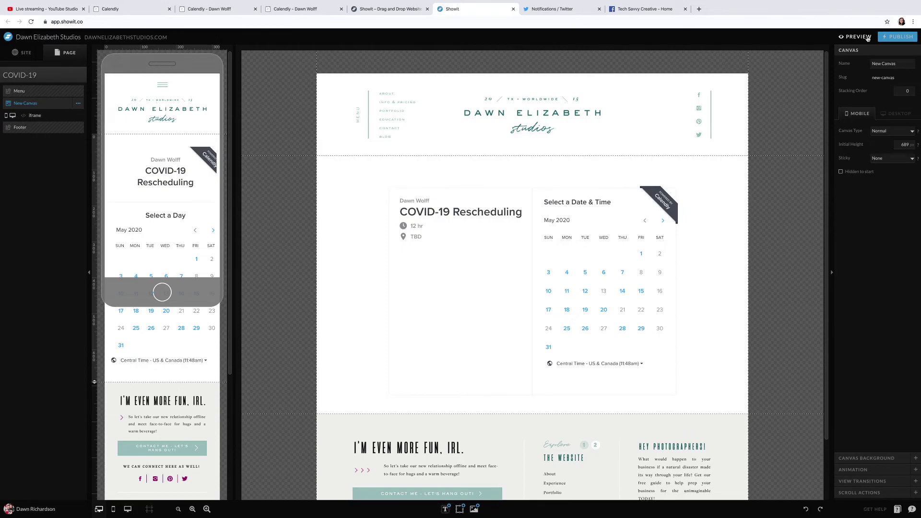
Open the published page dawnelizabethstudios.com/covid-19 in a new browser tab.
{"action": "key", "text": "ctrl+t"}
{"action": "type", "text": "dawnelizabethstudios.com"}
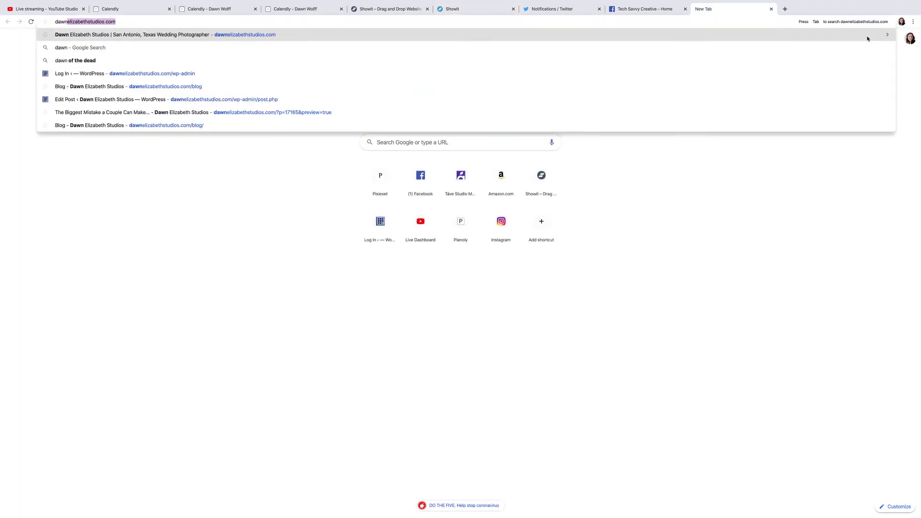
{"action": "key", "text": "Right"}
{"action": "type", "text": "/"}
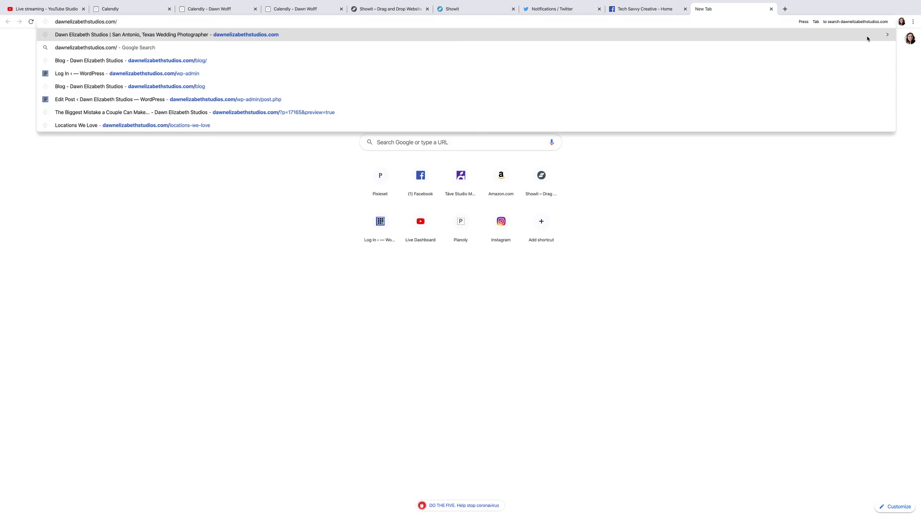
{"action": "type", "text": "covid-19"}
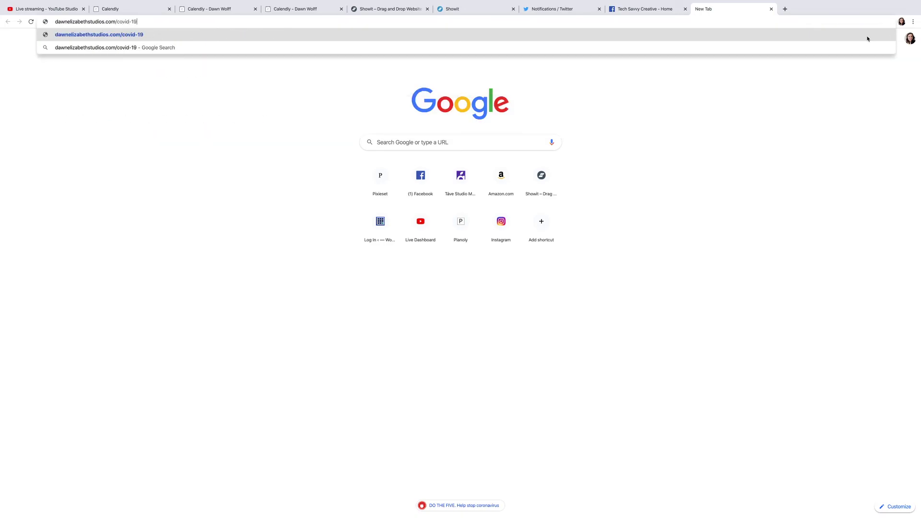
{"action": "key", "text": "Return"}
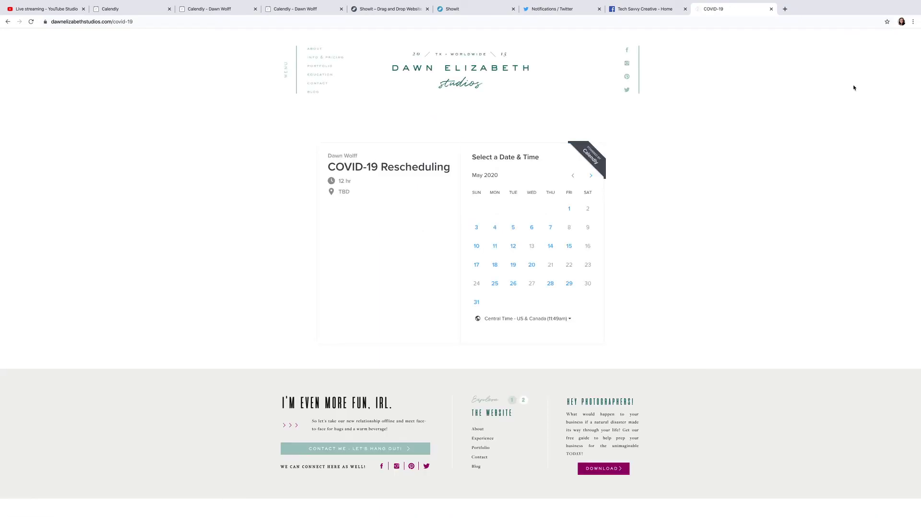
Try out the embedded calendar by choosing the 9:00am slot on Saturday, July 11, 2020, without confirming, and return to June 2020.
{"action": "left_click", "coordinate": [591, 179]}
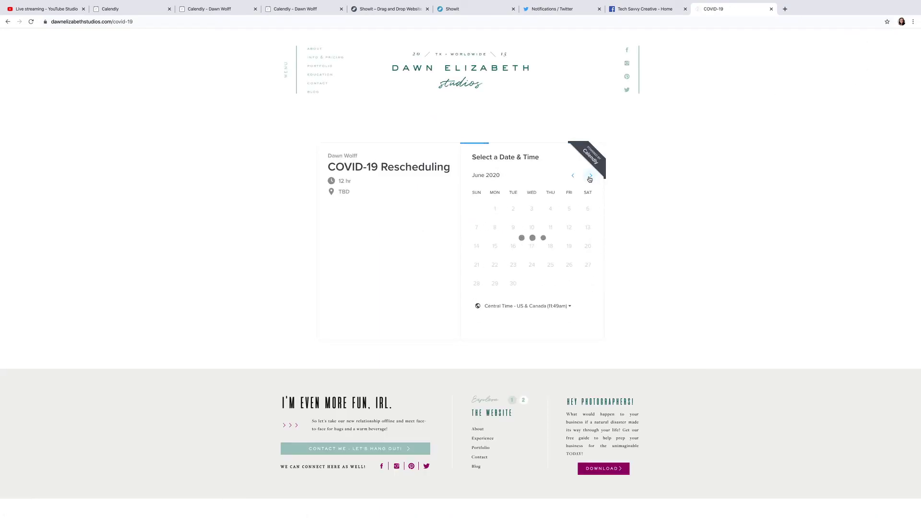
{"action": "left_click", "coordinate": [590, 177]}
{"action": "left_click", "coordinate": [590, 228]}
{"action": "left_click", "coordinate": [597, 200]}
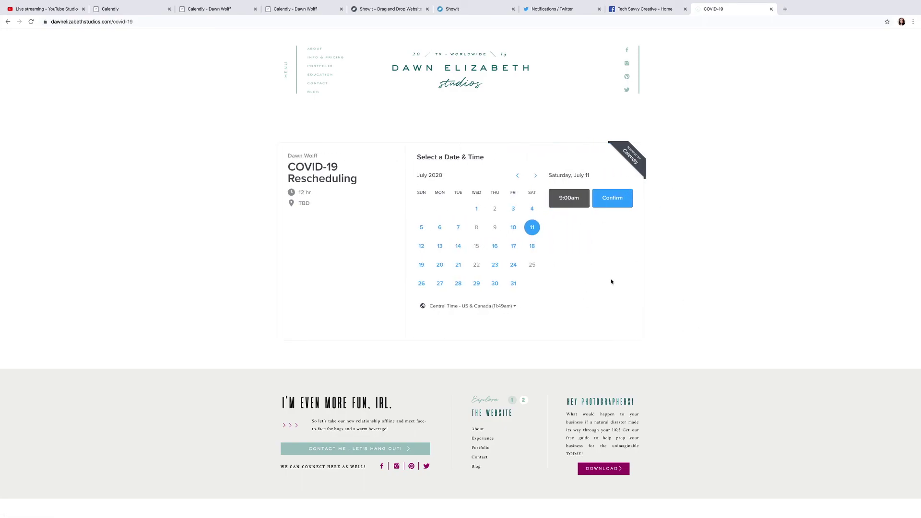
{"action": "left_click", "coordinate": [518, 176]}
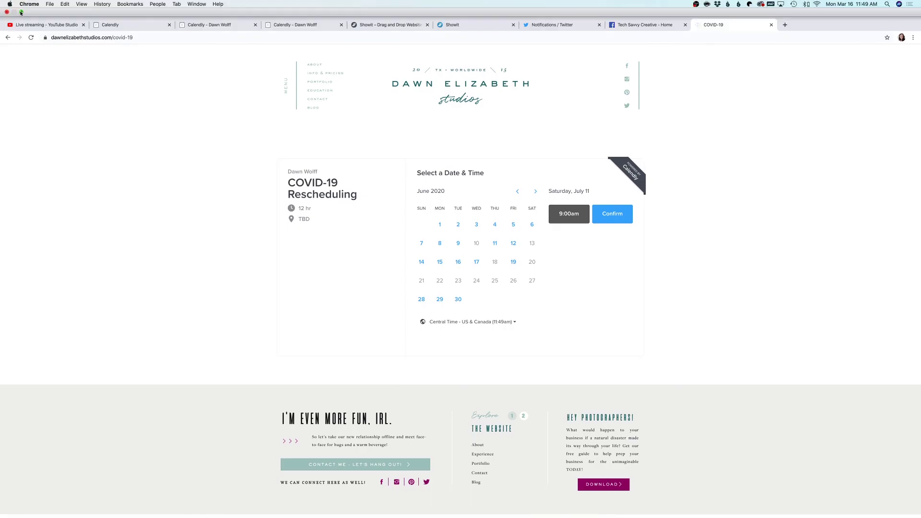
Take the browser out of full screen, narrow it to phone width in the middle of the desktop, and minimize the OBS window.
{"action": "left_click", "coordinate": [21, 12]}
{"action": "left_click_drag", "start_coordinate": [597, 179], "coordinate": [152, 171]}
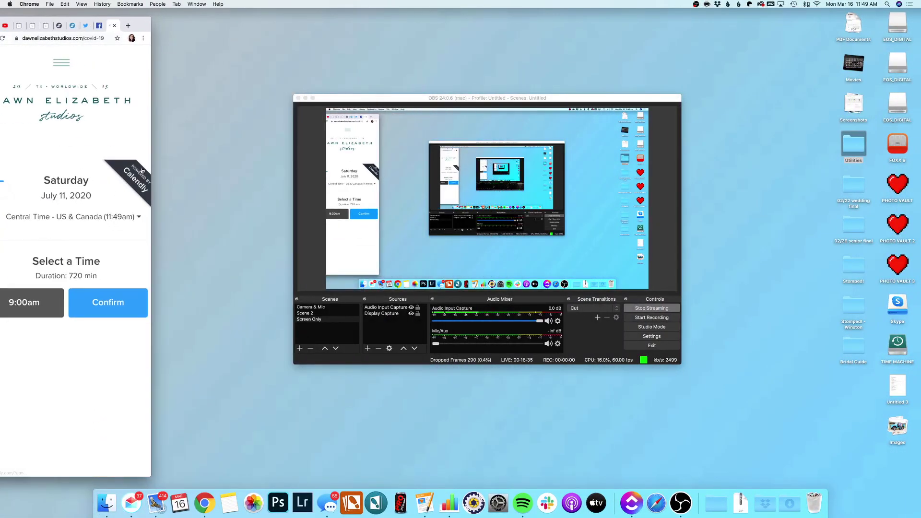
{"action": "left_click_drag", "start_coordinate": [130, 24], "coordinate": [516, 19]}
{"action": "left_click", "coordinate": [305, 98]}
{"action": "scroll", "coordinate": [419, 270], "scroll_direction": "down", "scroll_amount": 1}
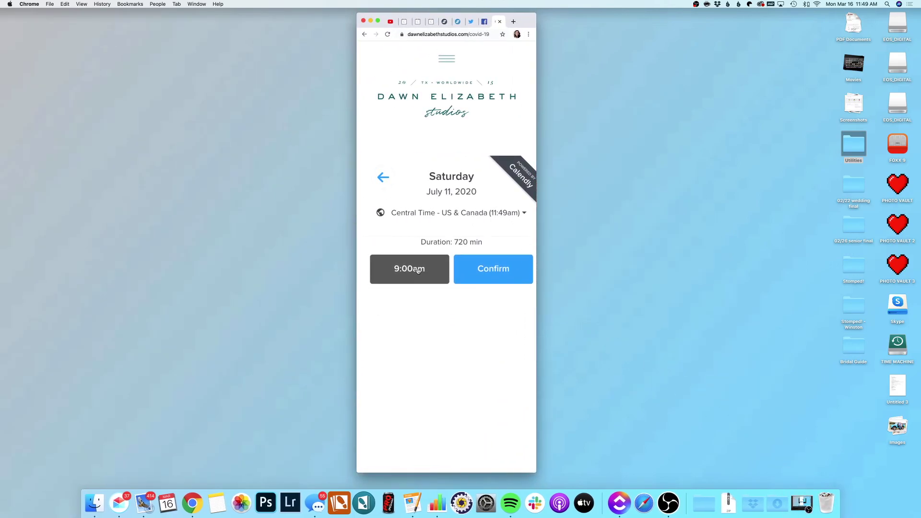
Examine the mobile calendar's day selection in a slightly wider window, and restore the browser to full screen.
{"action": "left_click", "coordinate": [383, 177]}
{"action": "scroll", "coordinate": [479, 325], "scroll_direction": "down", "scroll_amount": 5}
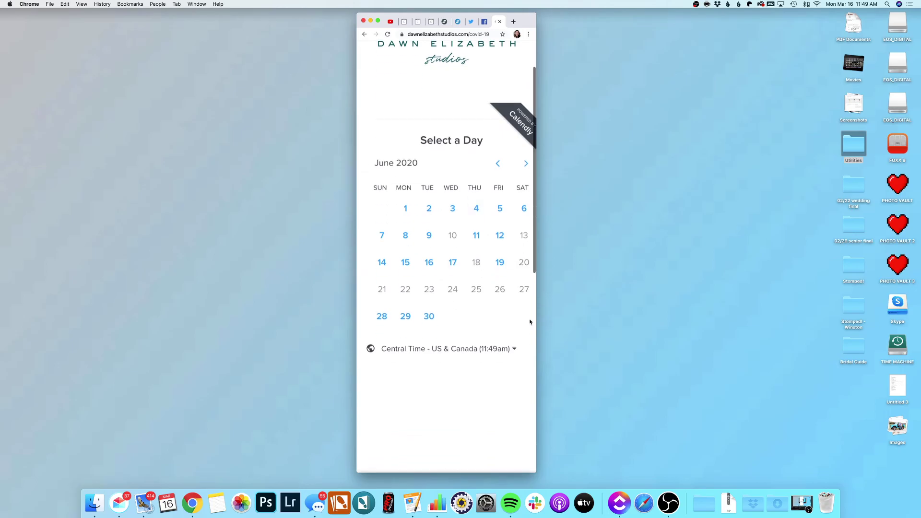
{"action": "left_click_drag", "start_coordinate": [536, 326], "coordinate": [570, 326]}
{"action": "scroll", "coordinate": [497, 318], "scroll_direction": "down", "scroll_amount": 3}
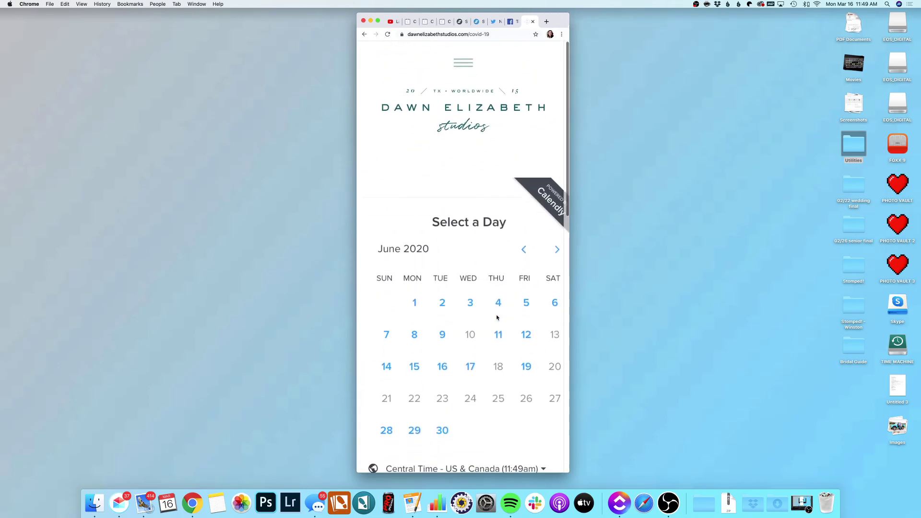
{"action": "scroll", "coordinate": [498, 318], "scroll_direction": "up", "scroll_amount": 3}
{"action": "left_click", "coordinate": [378, 21]}
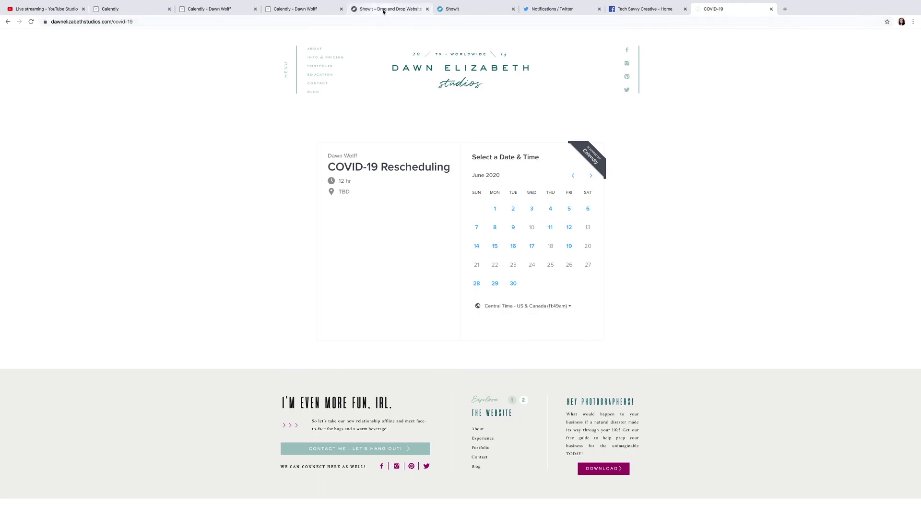
Return to the Calendly event types page and close the inline embed code dialog.
{"action": "left_click", "coordinate": [312, 9]}
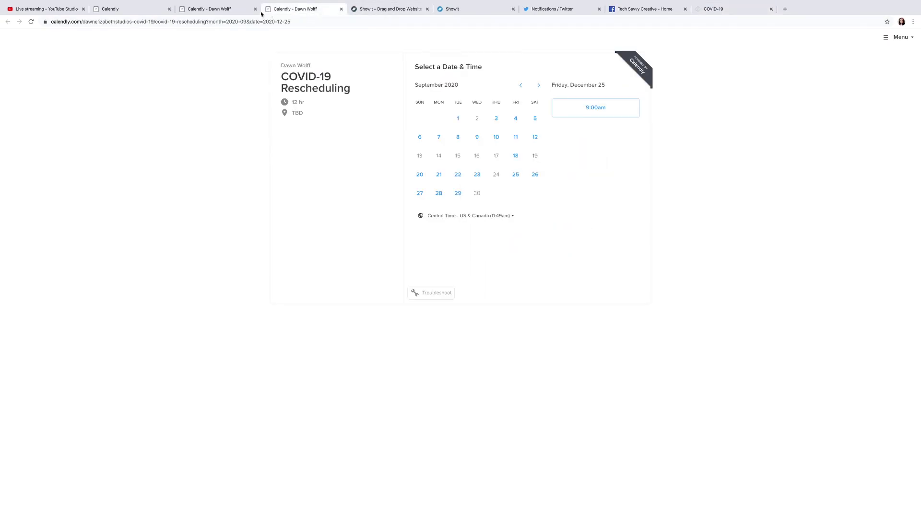
{"action": "left_click", "coordinate": [228, 11]}
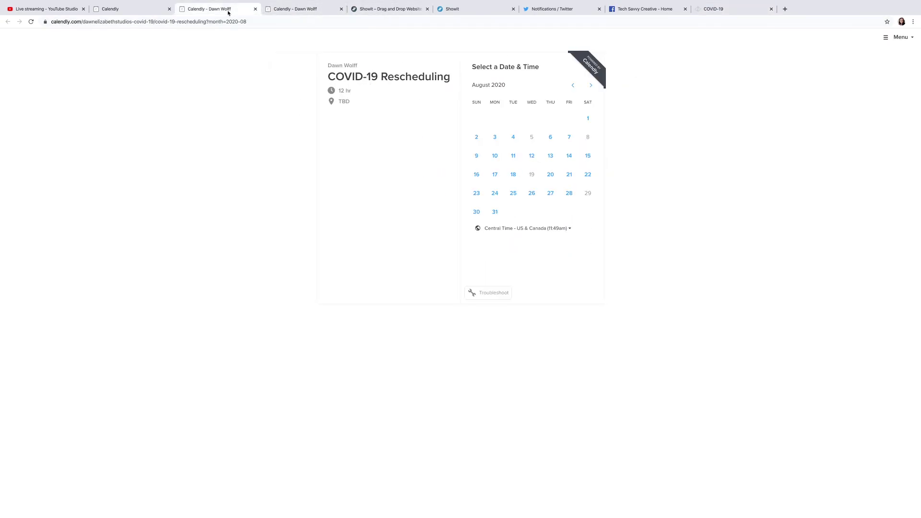
{"action": "left_click", "coordinate": [120, 17]}
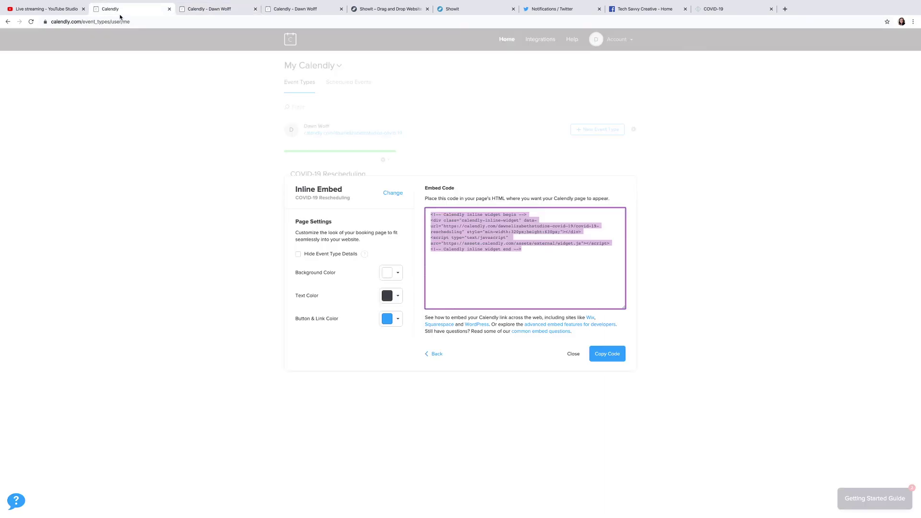
{"action": "left_click", "coordinate": [167, 215]}
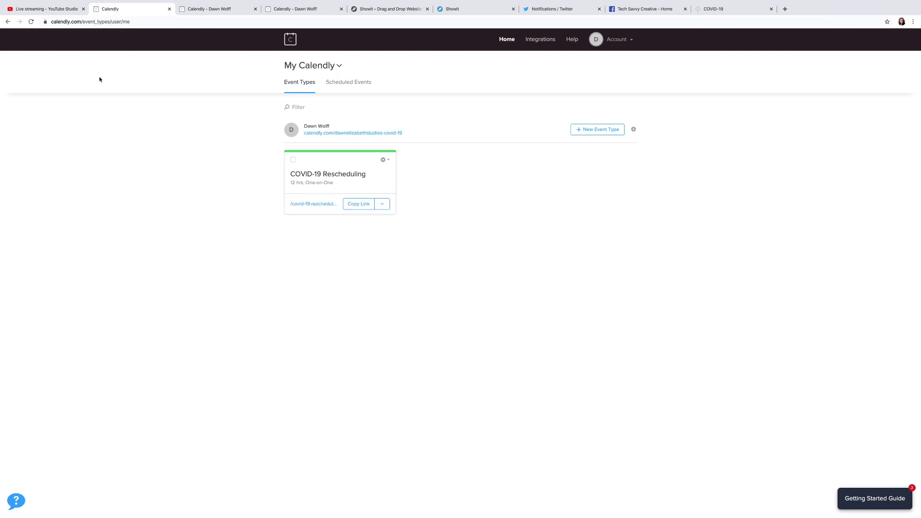
Switch to the YouTube Studio live dashboard and end the stream.
{"action": "left_click", "coordinate": [23, 9]}
{"action": "left_click", "coordinate": [128, 9]}
{"action": "left_click", "coordinate": [51, 9]}
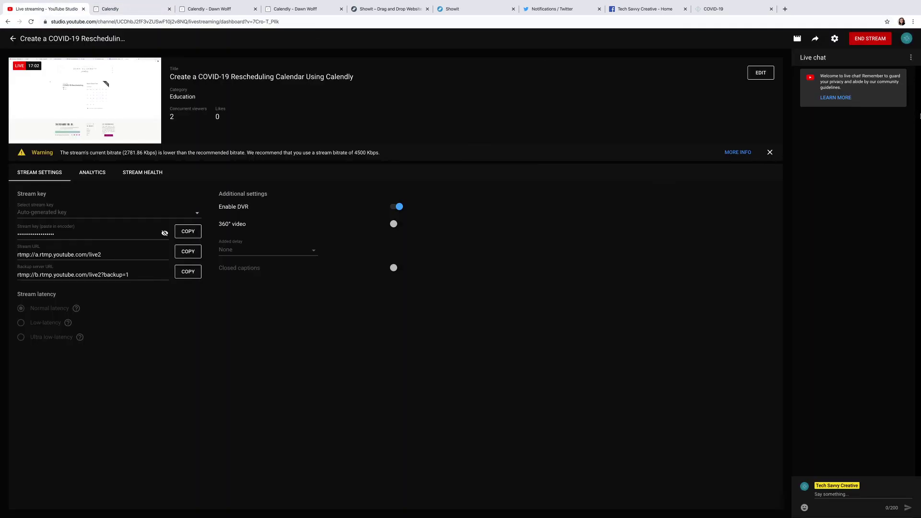
{"action": "left_click", "coordinate": [880, 40]}
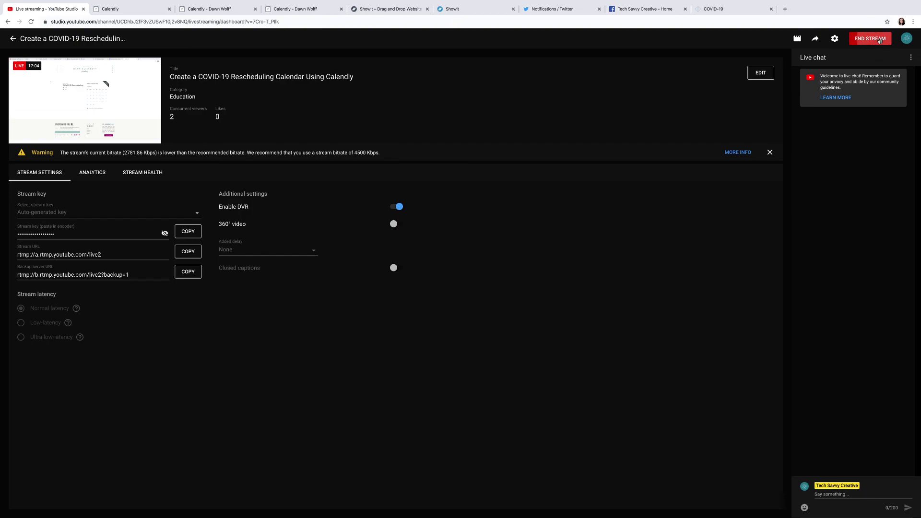